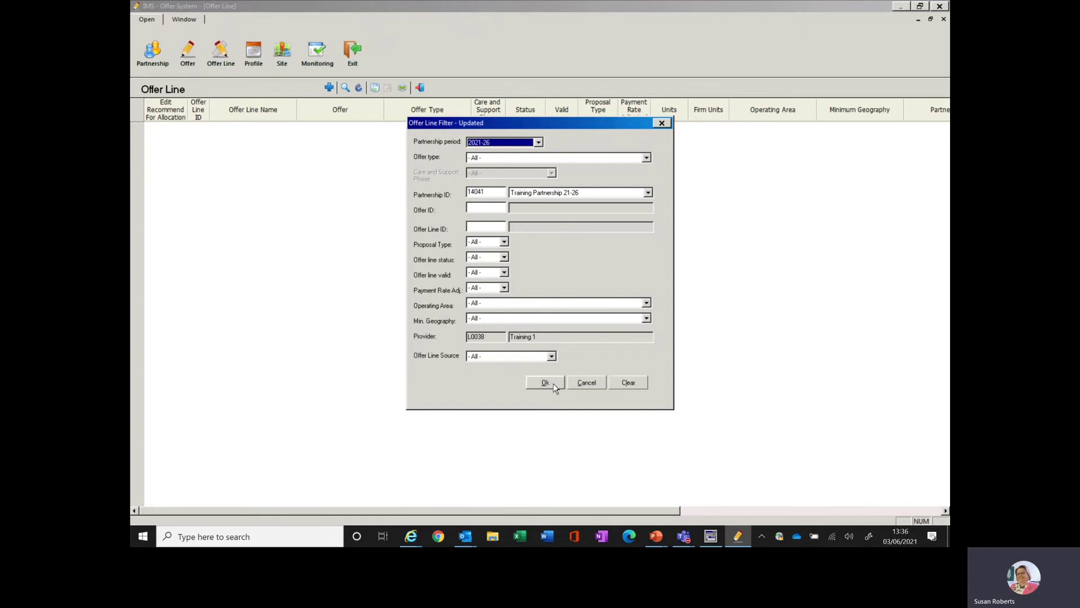
- List the 2021-26 offer lines for Training Partnership 21-26 and view the products of the "Video demo - SO - P&R" line
left_click(549, 382)
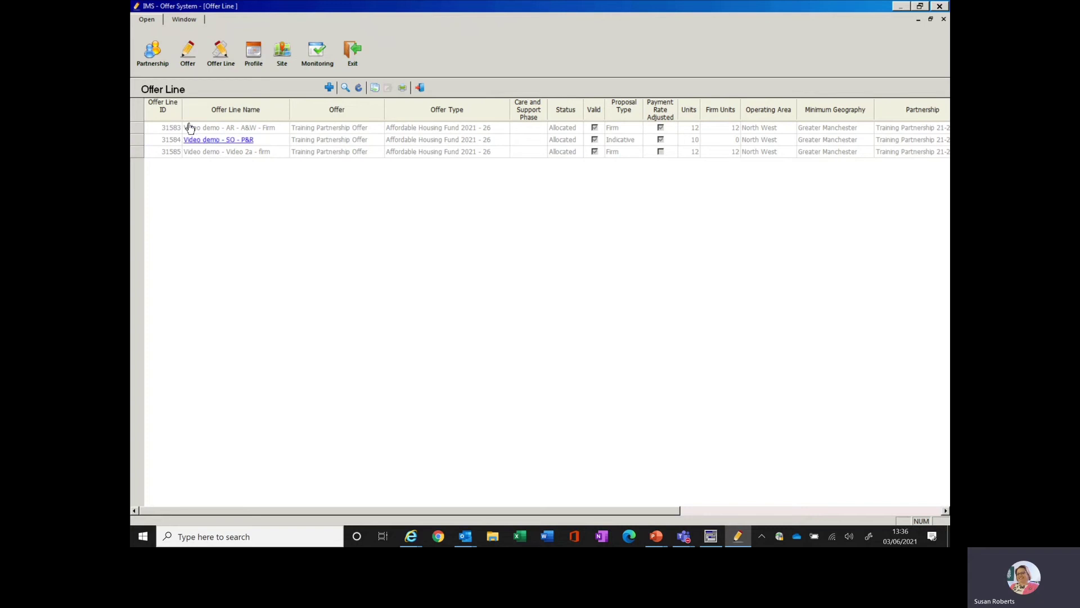
left_click(222, 141)
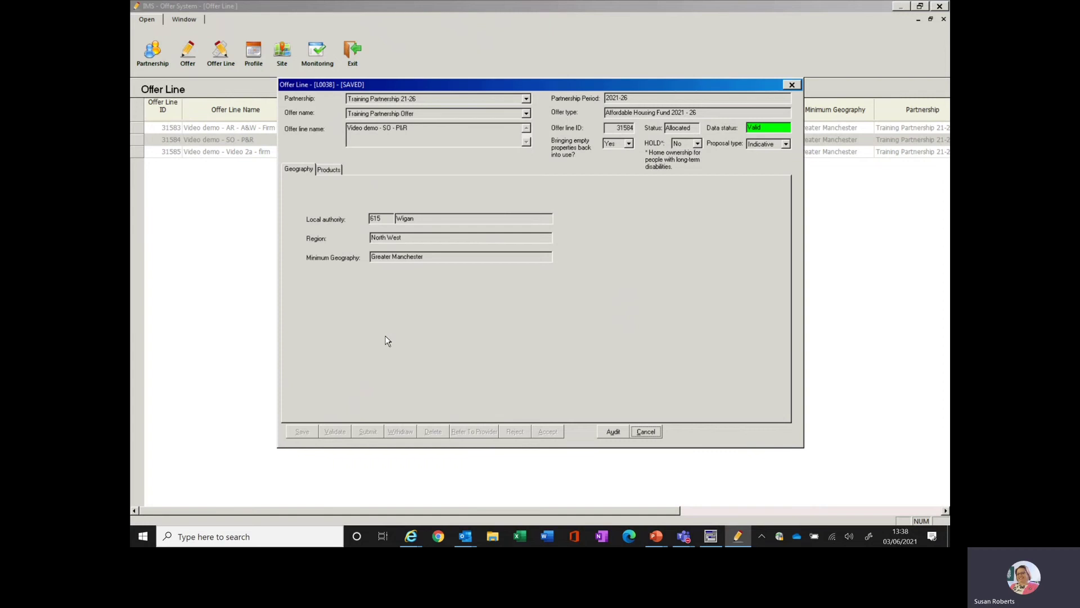
left_click(328, 170)
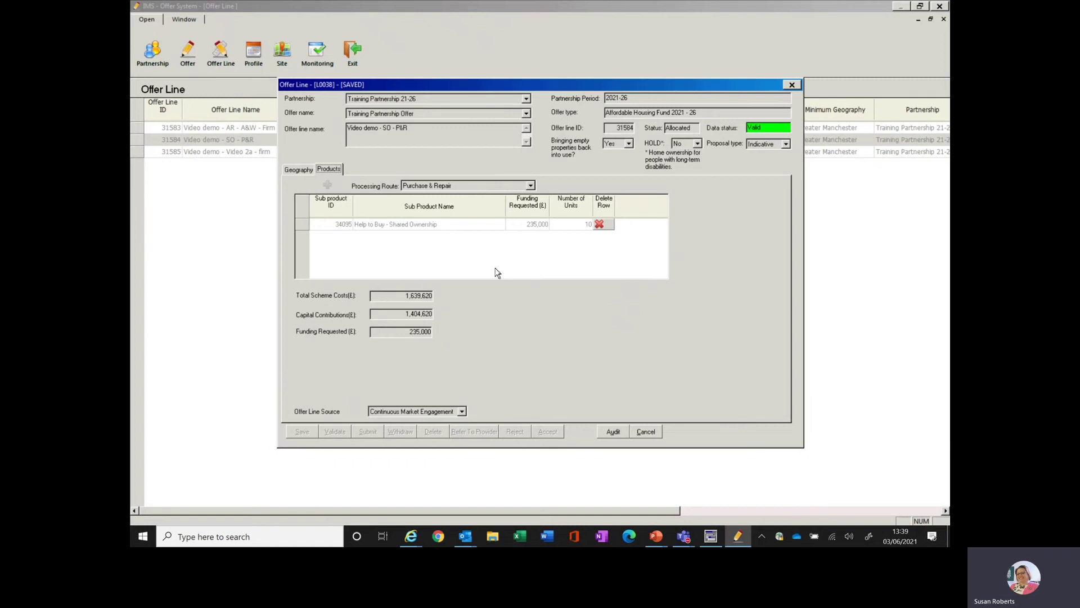
- Open the Help to Buy - Shared Ownership sub product and examine its revenue income and unit details, including the unit type entry
left_click(397, 225)
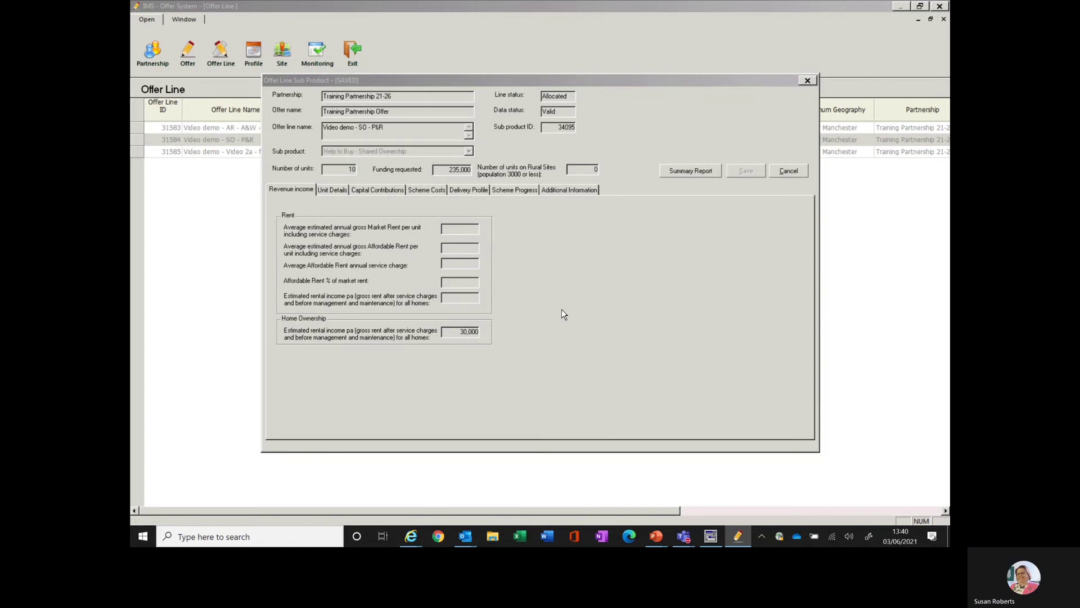
left_click(341, 189)
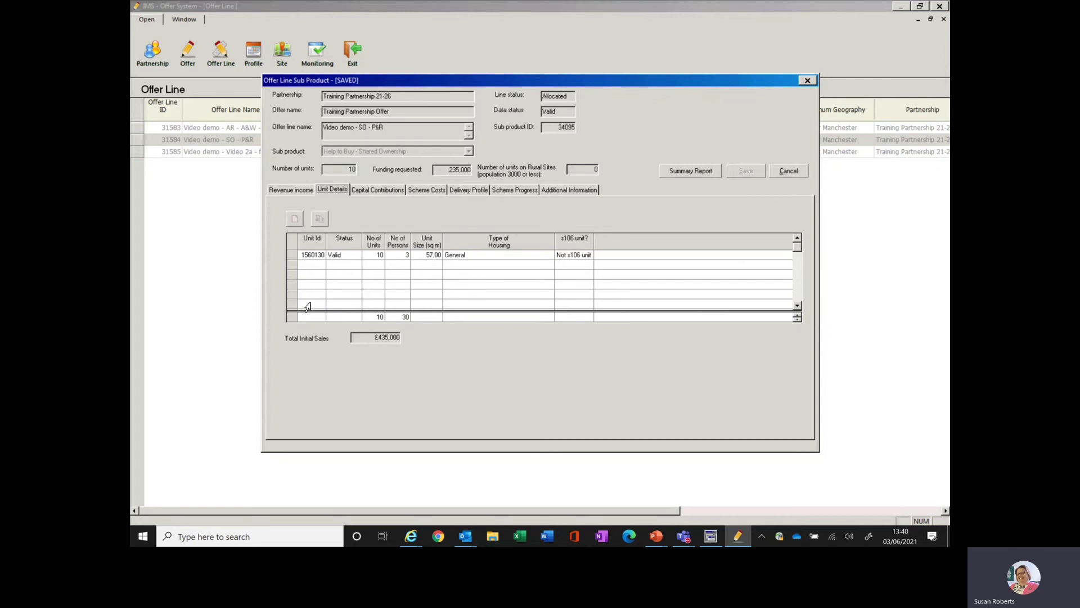
double_click(311, 258)
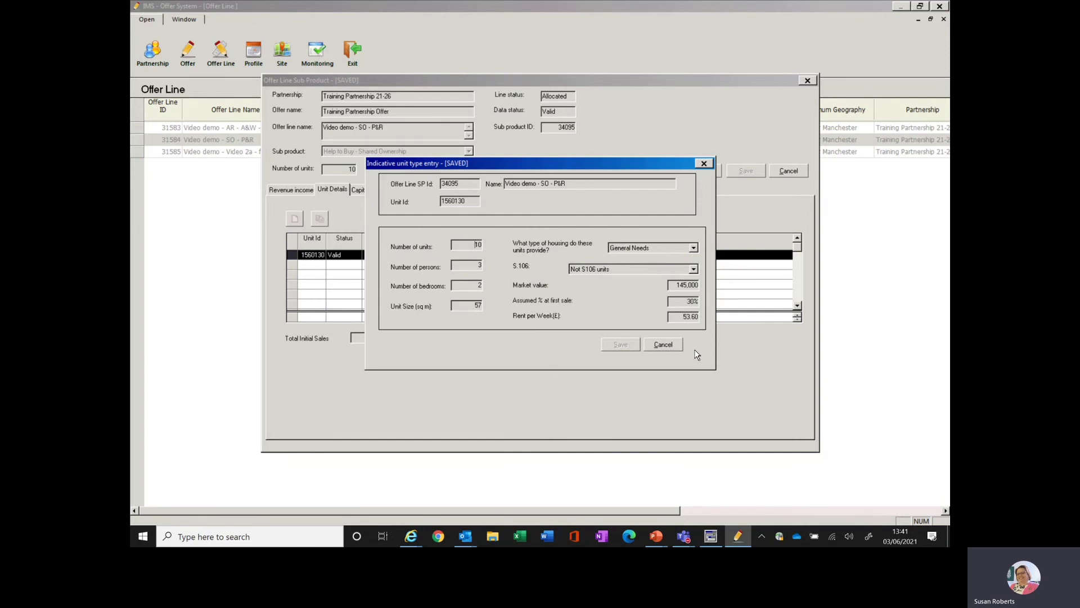
left_click(669, 345)
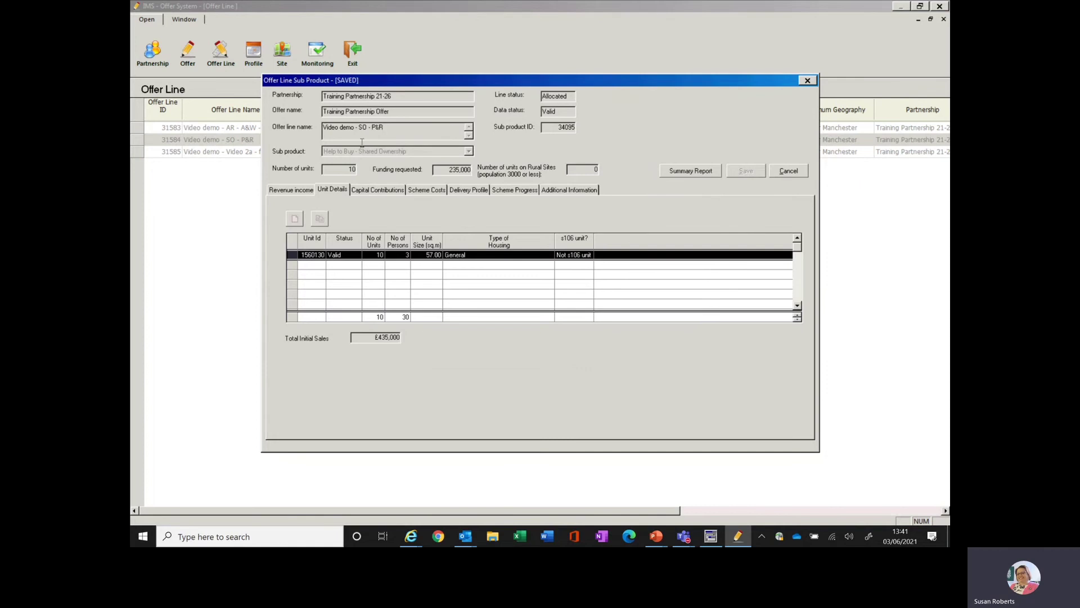
- Review the sub product's capital contributions, scheme costs, delivery profile, scheme progress and additional information
left_click(386, 190)
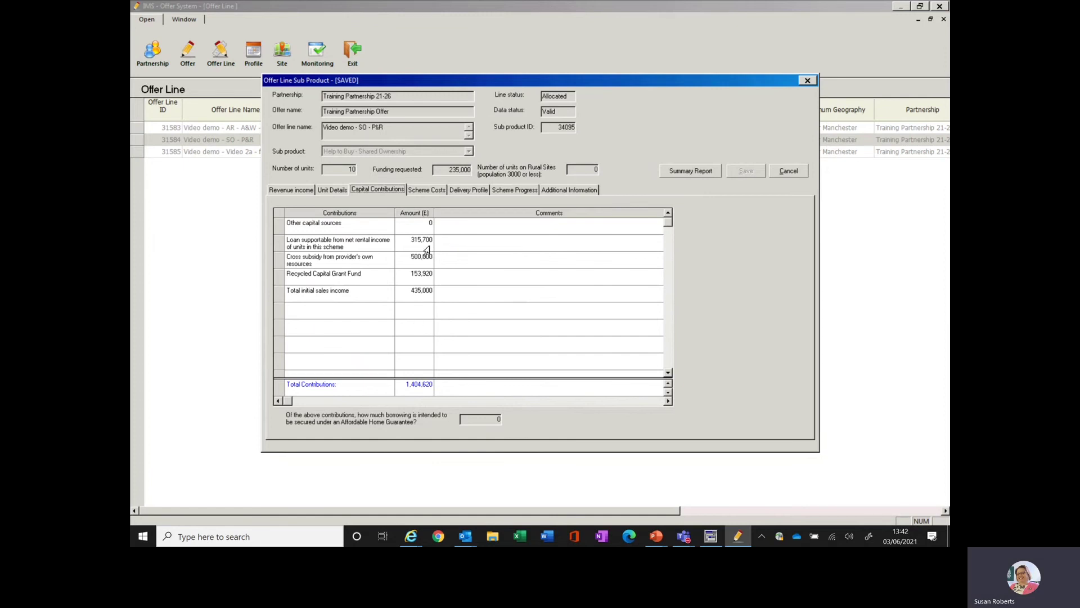
left_click(437, 191)
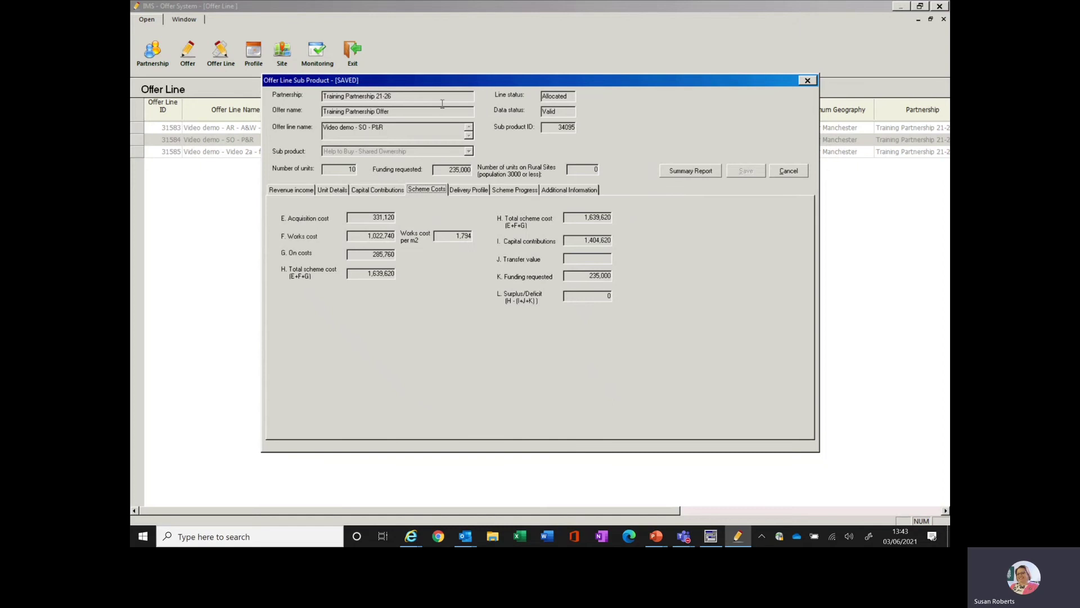
left_click(476, 190)
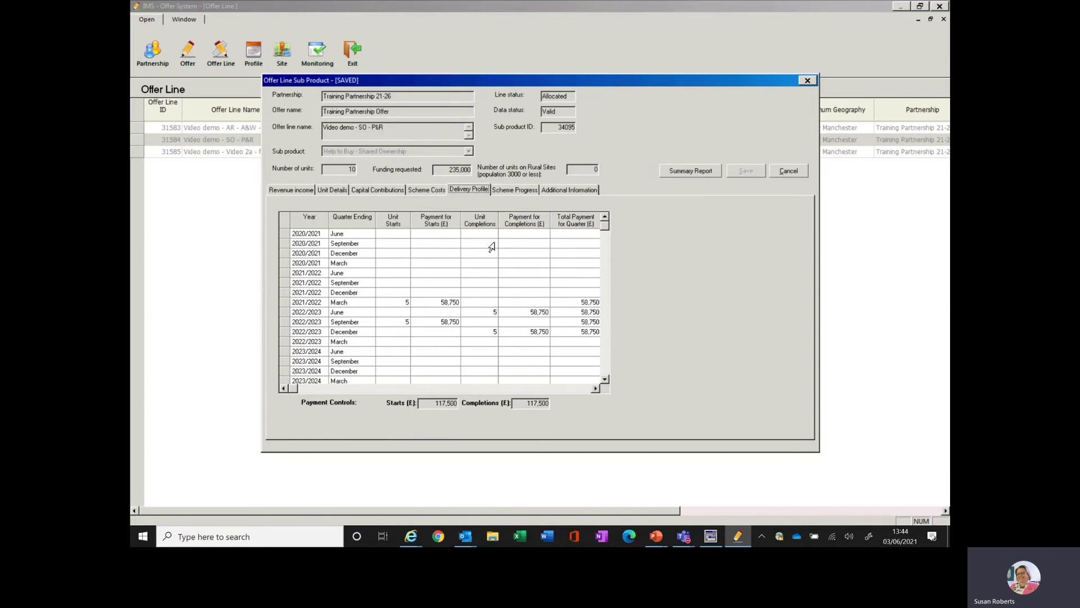
left_click(513, 190)
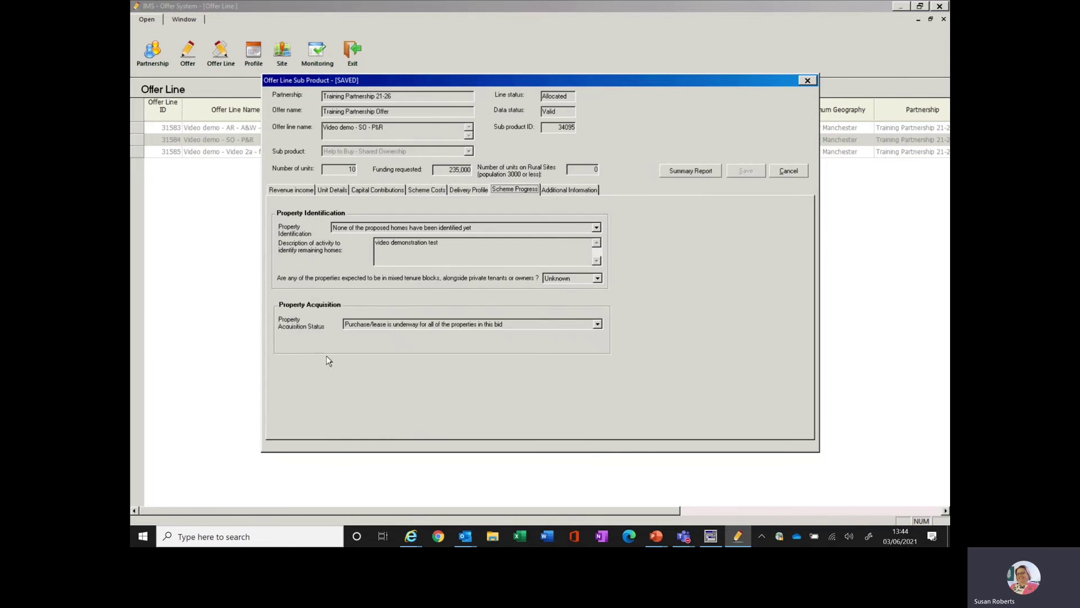
left_click(557, 191)
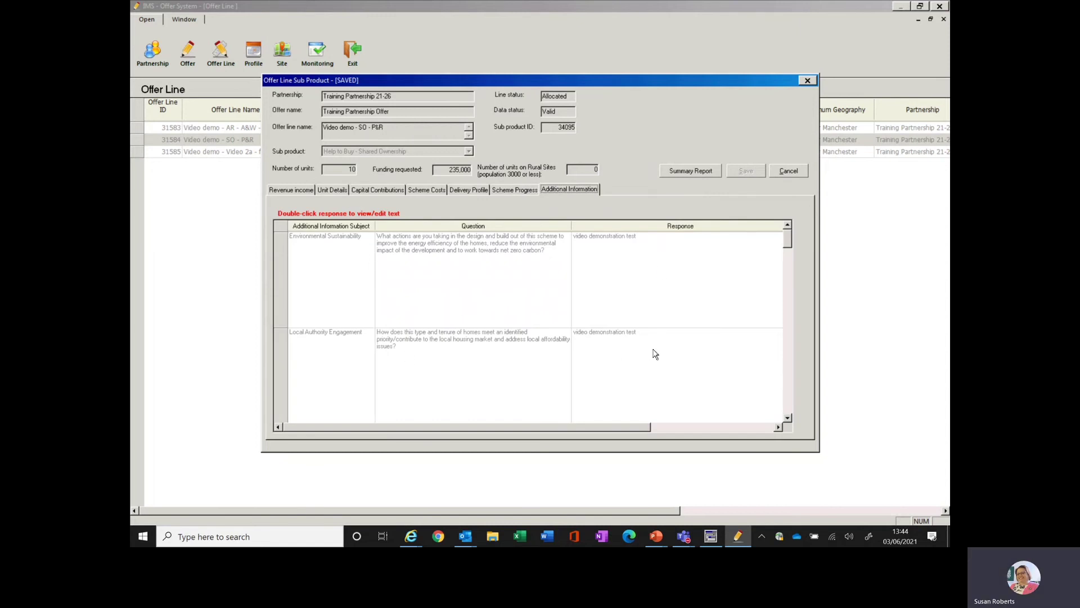
left_click(509, 190)
left_click(567, 190)
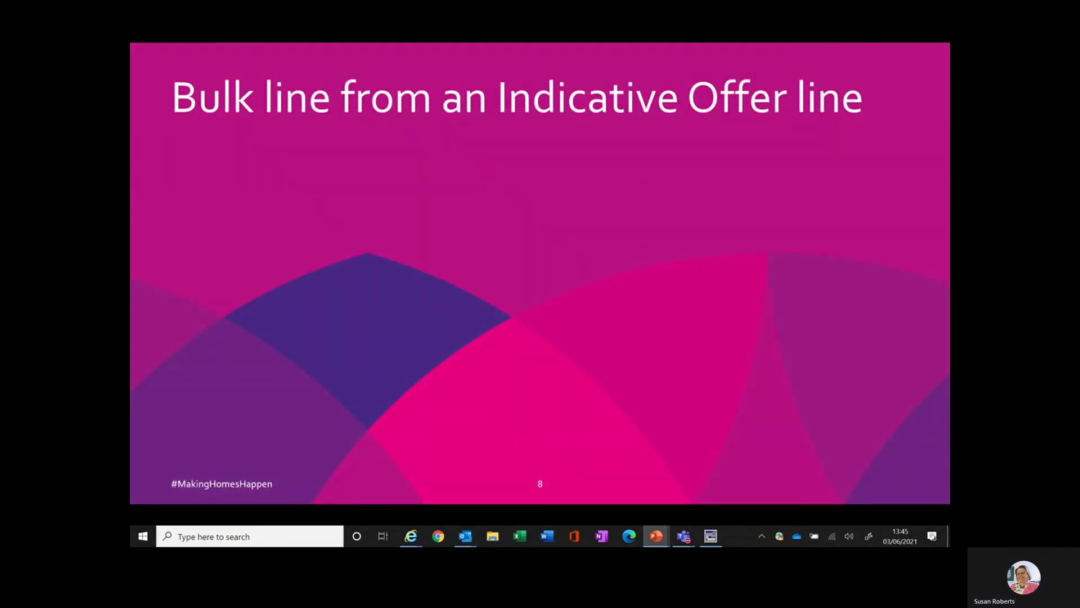
key("Right")
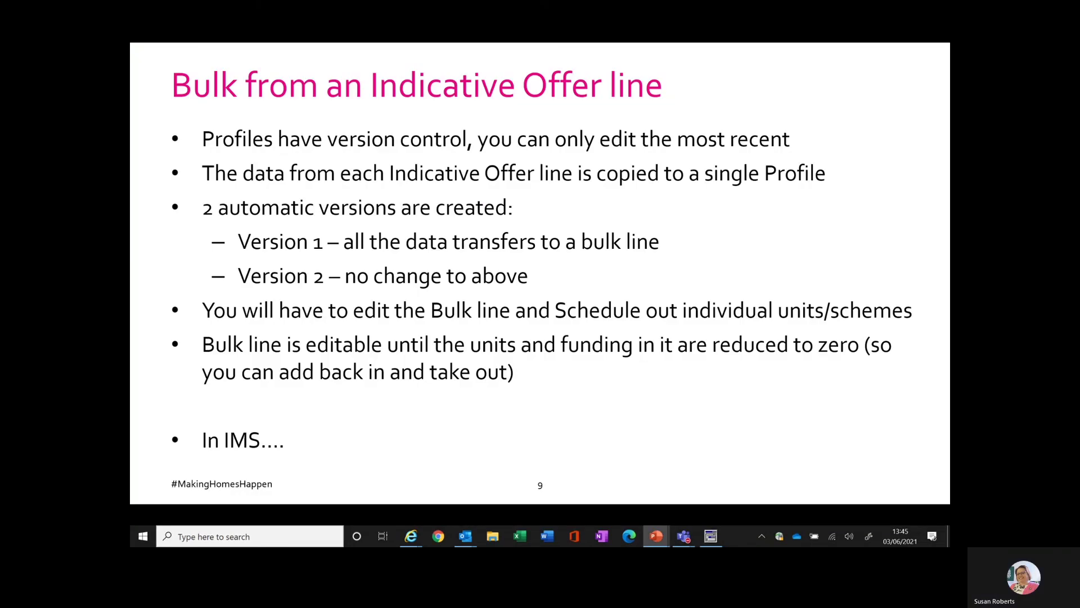
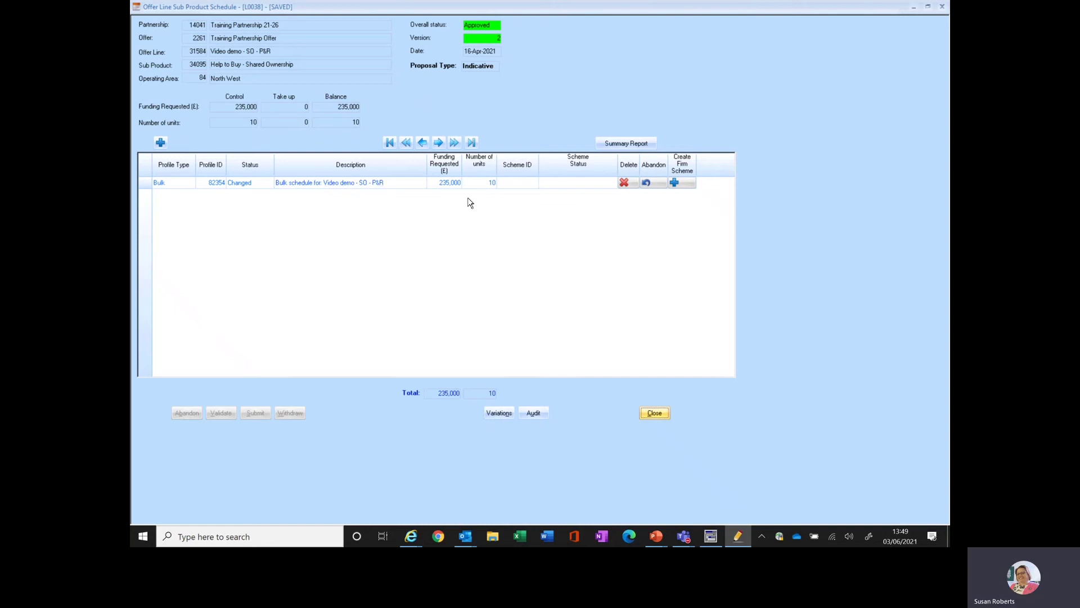
- Open the bulk schedule profile line for "Video demo - SO - P&R" and review its profile, organisations and empty homes details
left_click(376, 204)
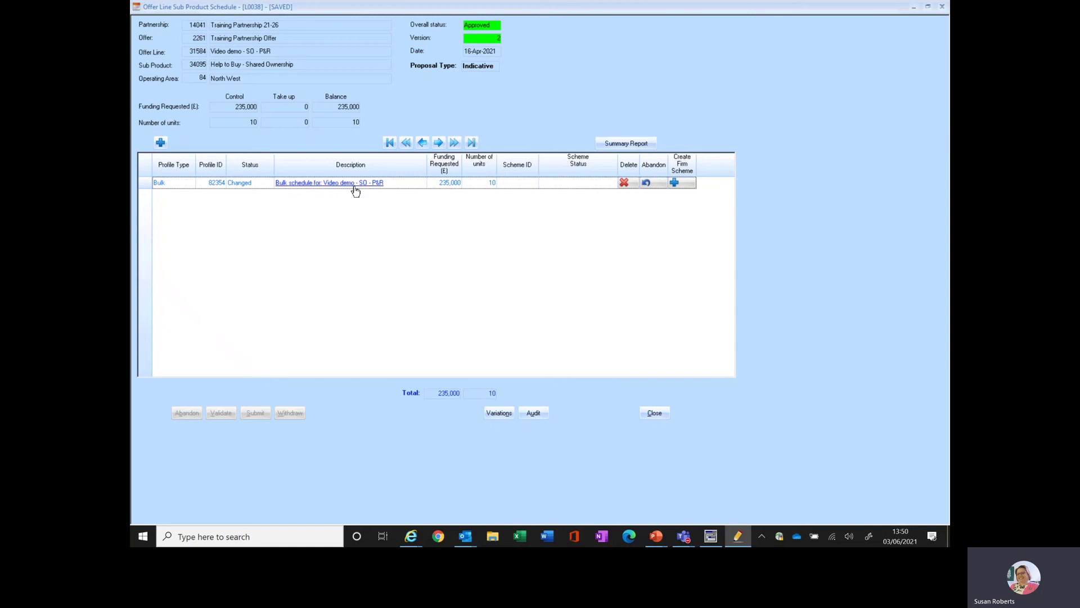
left_click(354, 185)
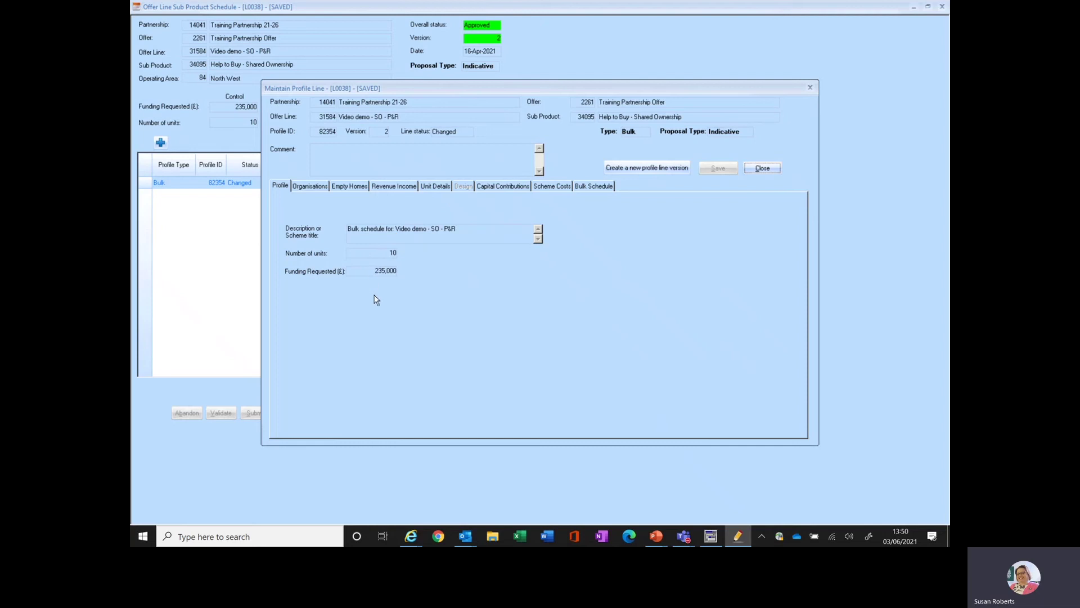
left_click(312, 185)
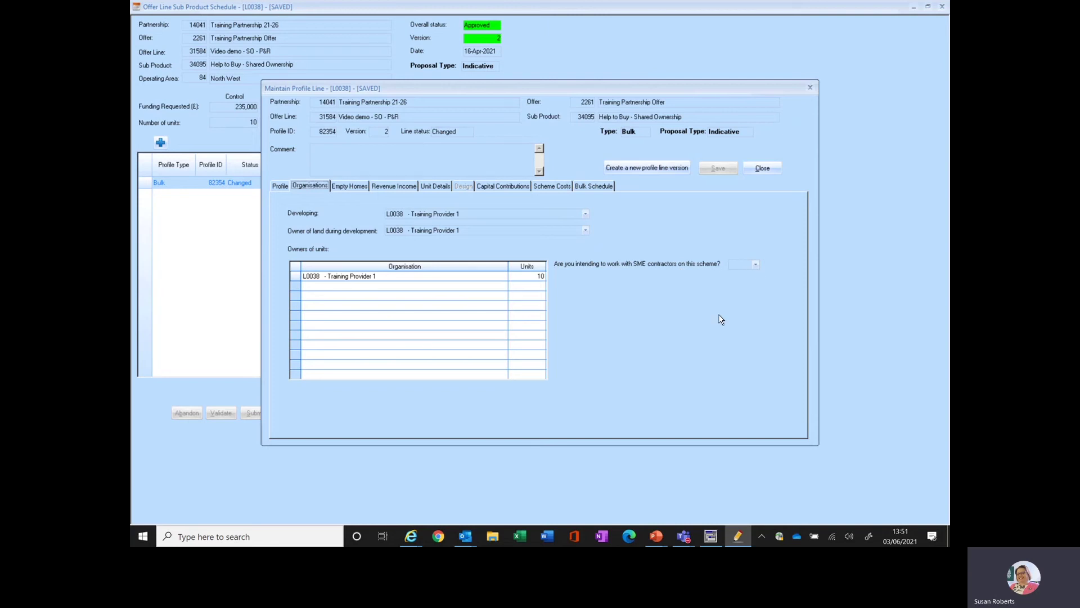
left_click(345, 188)
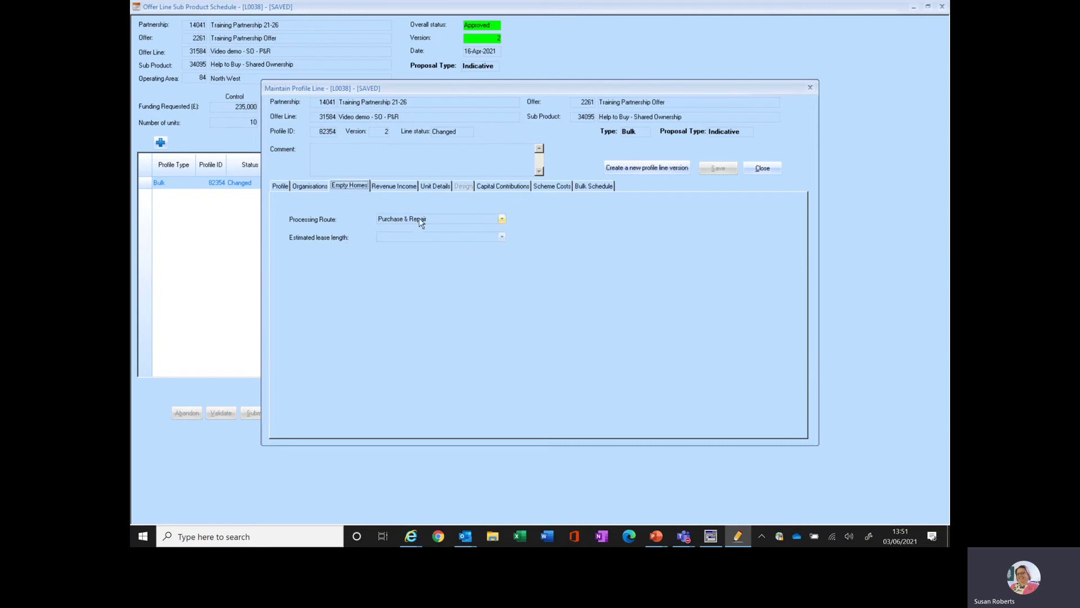
- Examine the bulk profile line's revenue income and unit details, including the indicative unit type entry
left_click(397, 188)
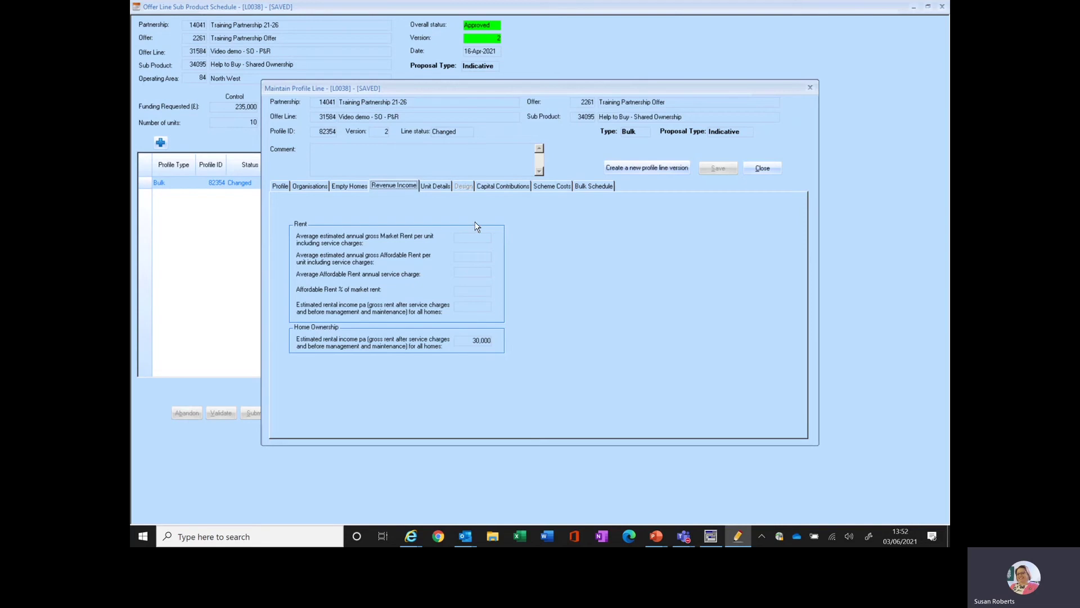
left_click(429, 187)
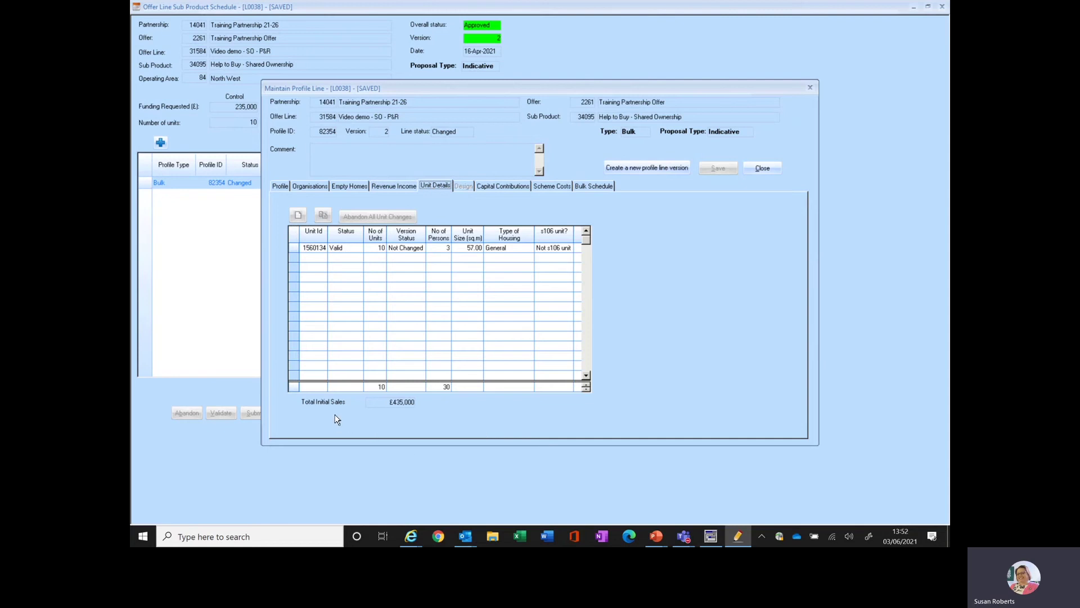
double_click(399, 252)
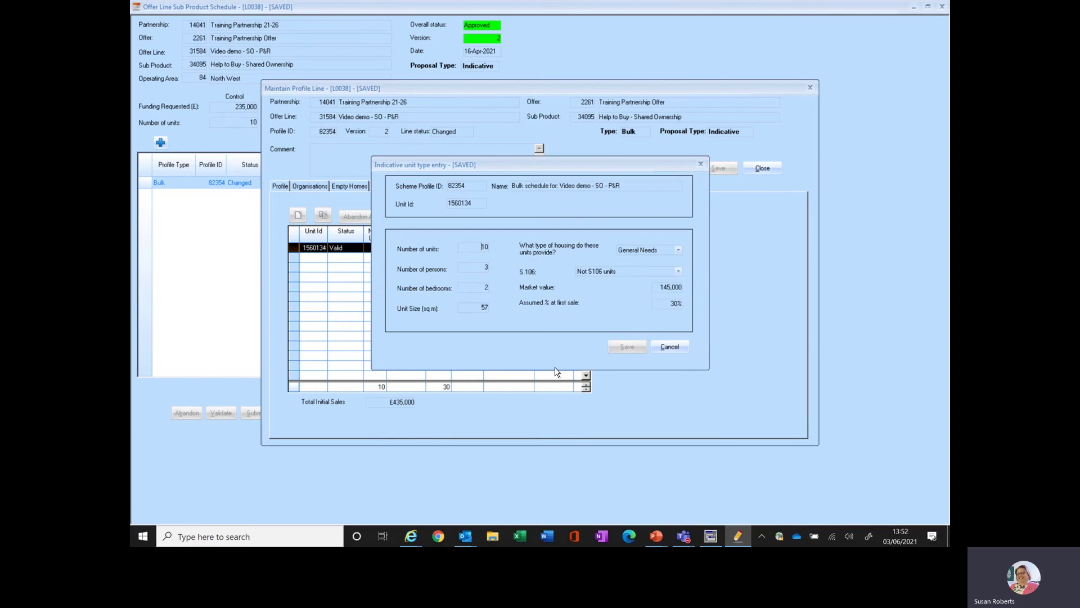
left_click(672, 346)
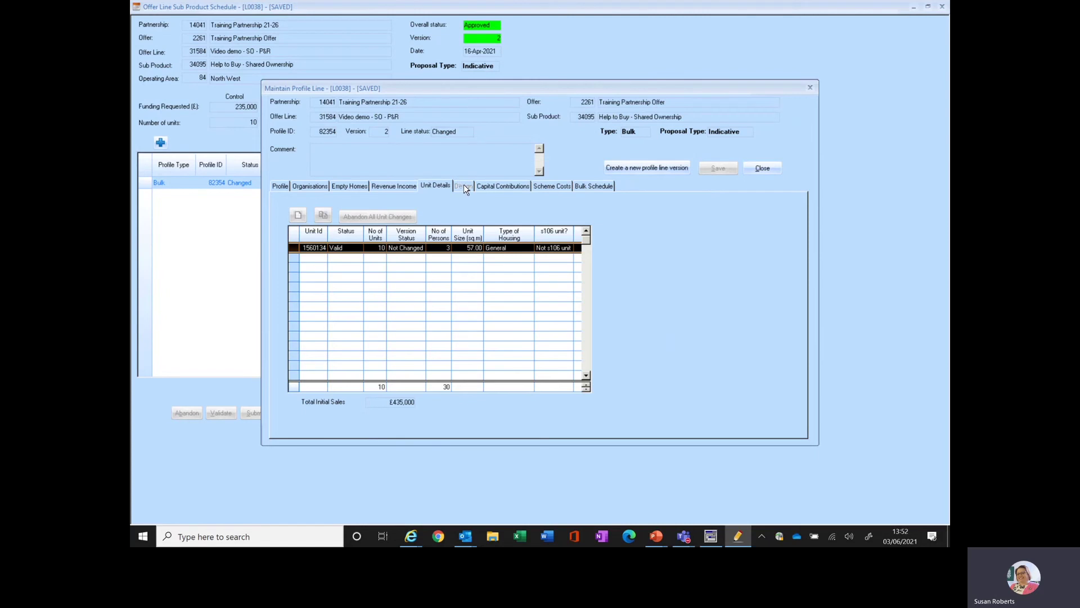
- Review the bulk profile line's capital contributions, scheme costs and bulk schedule, close it and return to the PowerPoint slides
left_click(506, 189)
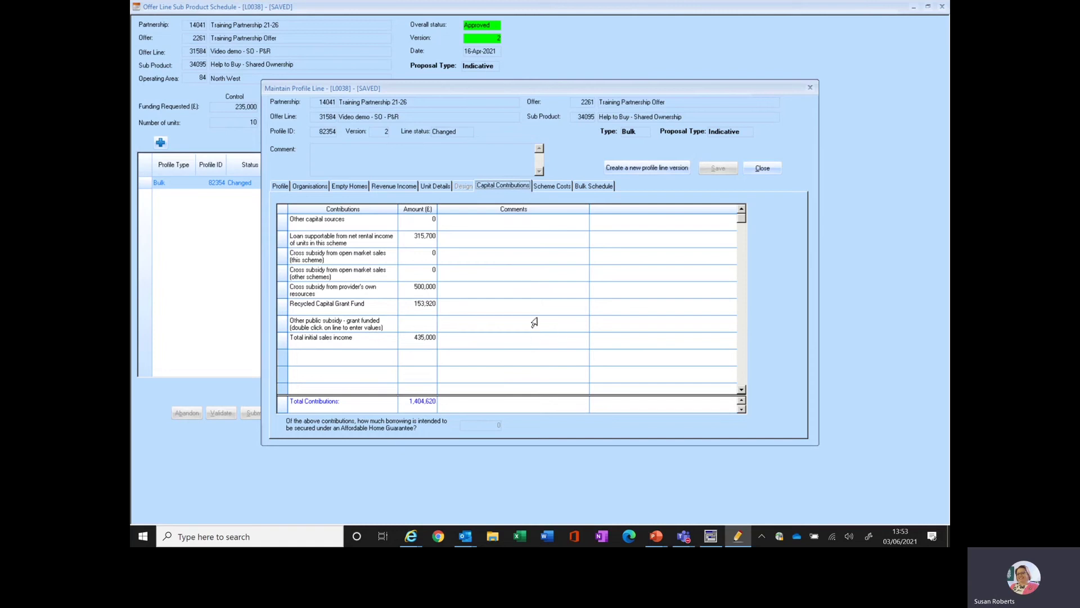
left_click(554, 186)
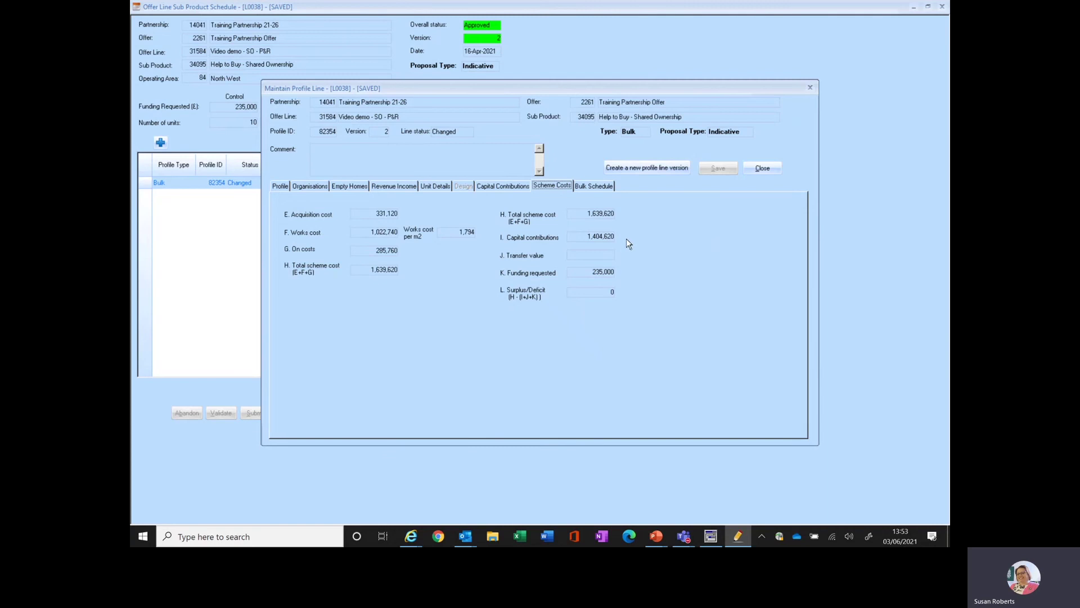
left_click(601, 187)
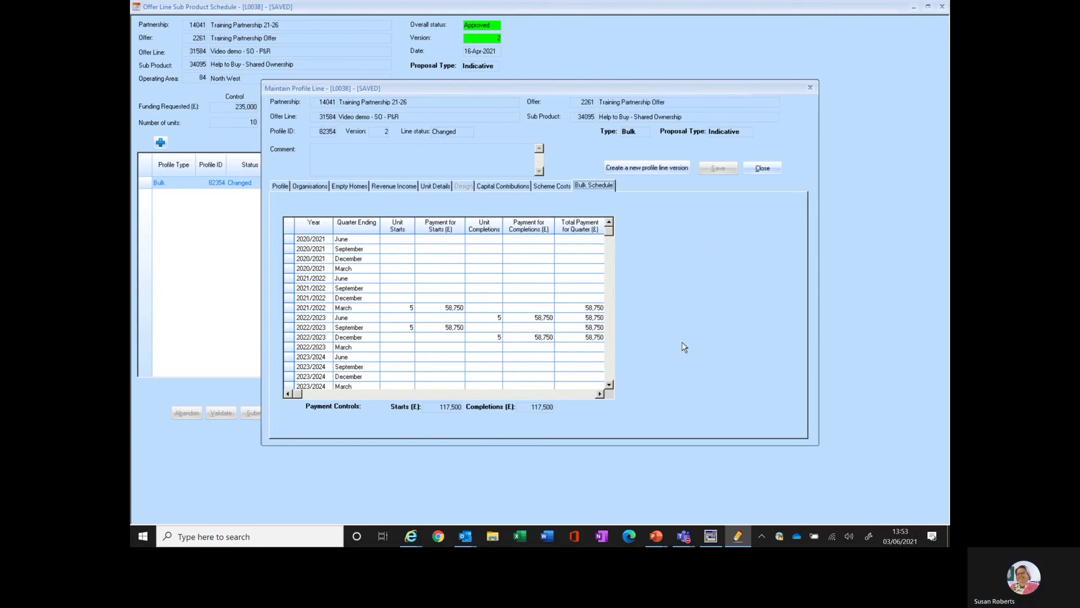
left_click(763, 171)
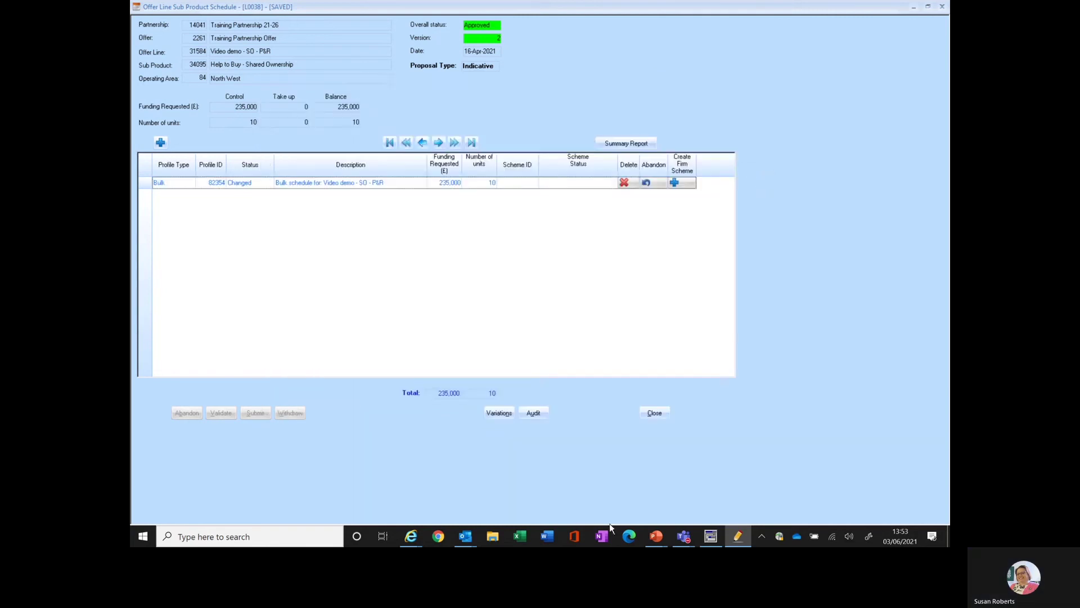
left_click(656, 536)
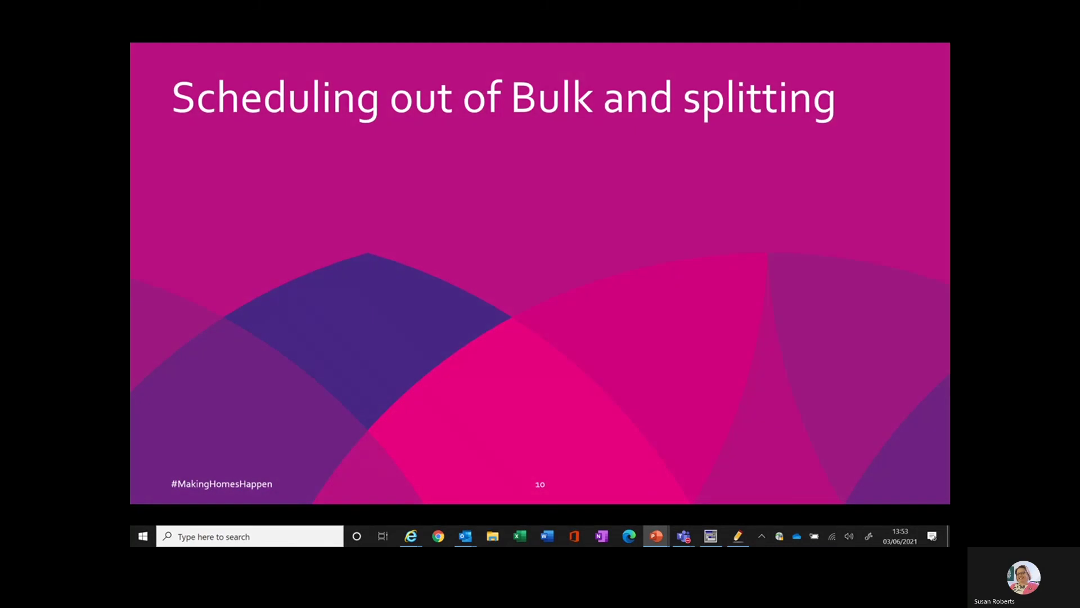
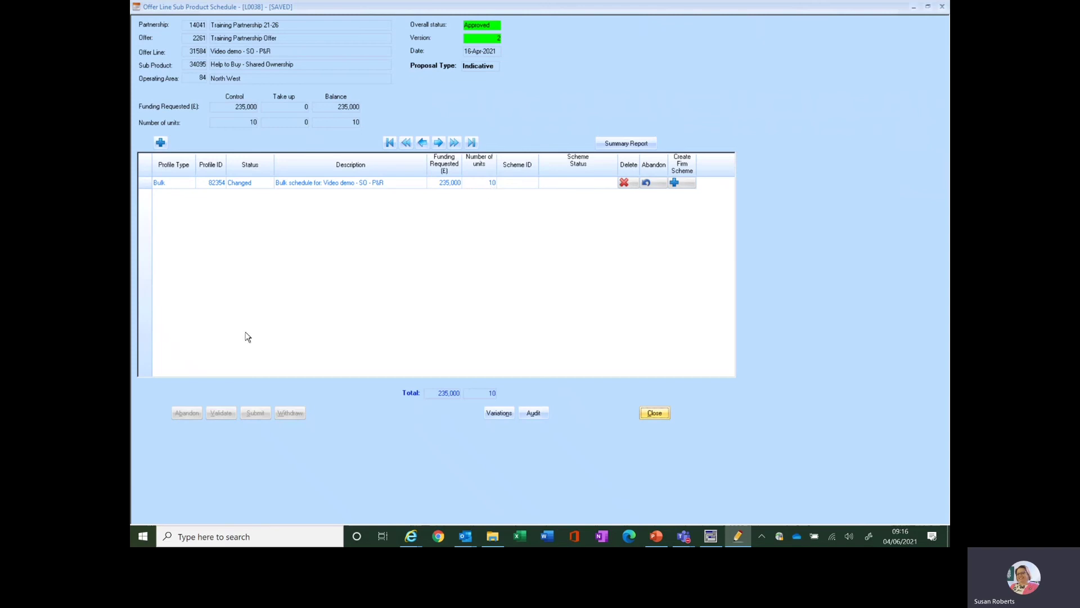
- Reopen the bulk schedule profile line and look through all its available sections, from organisations to bulk schedule, ending at the profile details
left_click(334, 187)
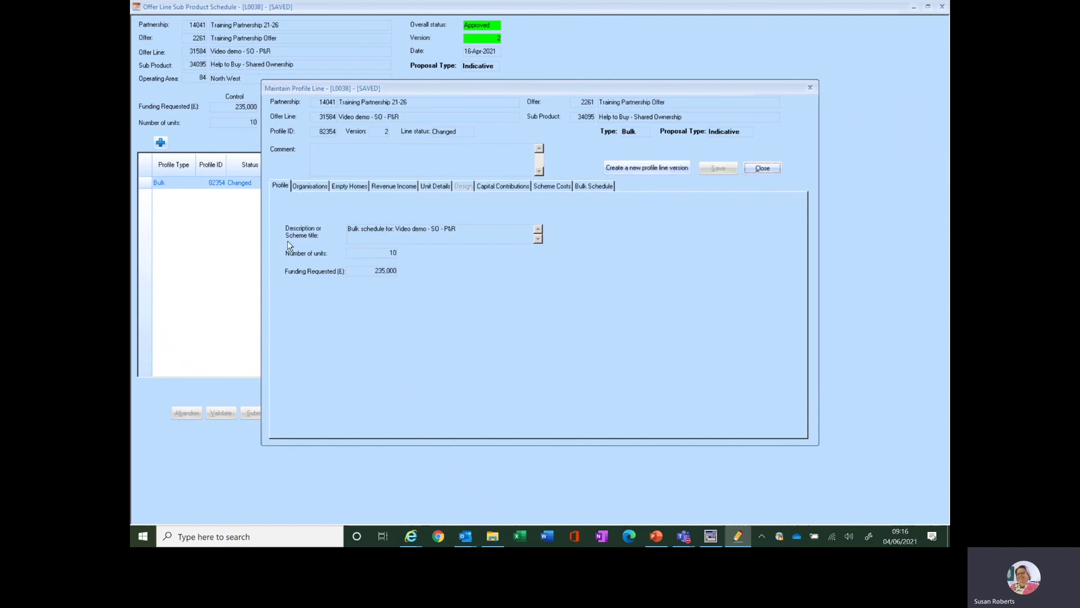
left_click(308, 187)
left_click(347, 186)
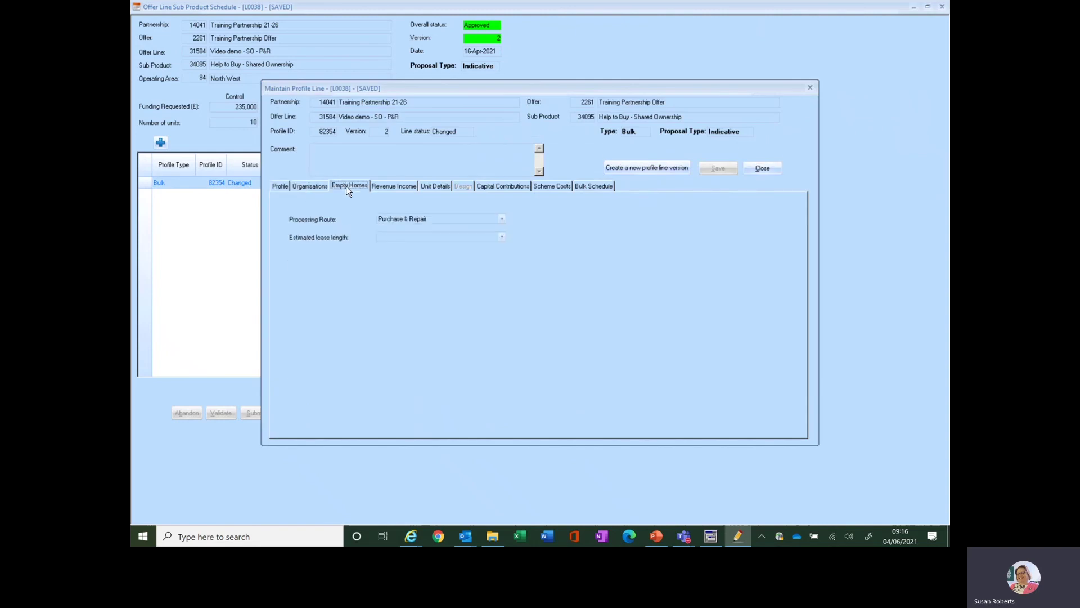
left_click(408, 186)
left_click(443, 186)
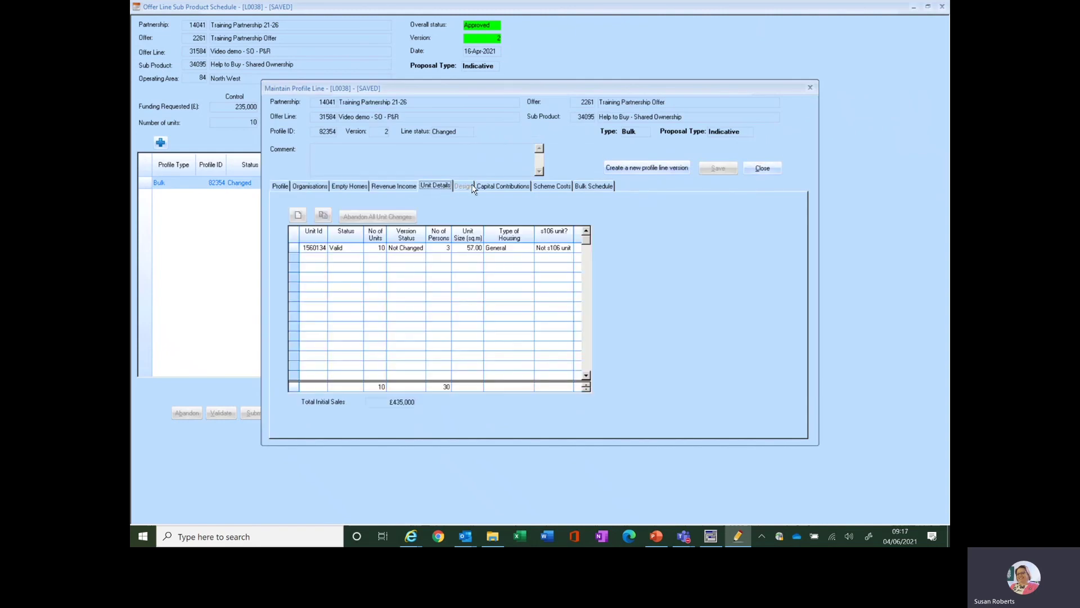
left_click(508, 187)
left_click(552, 186)
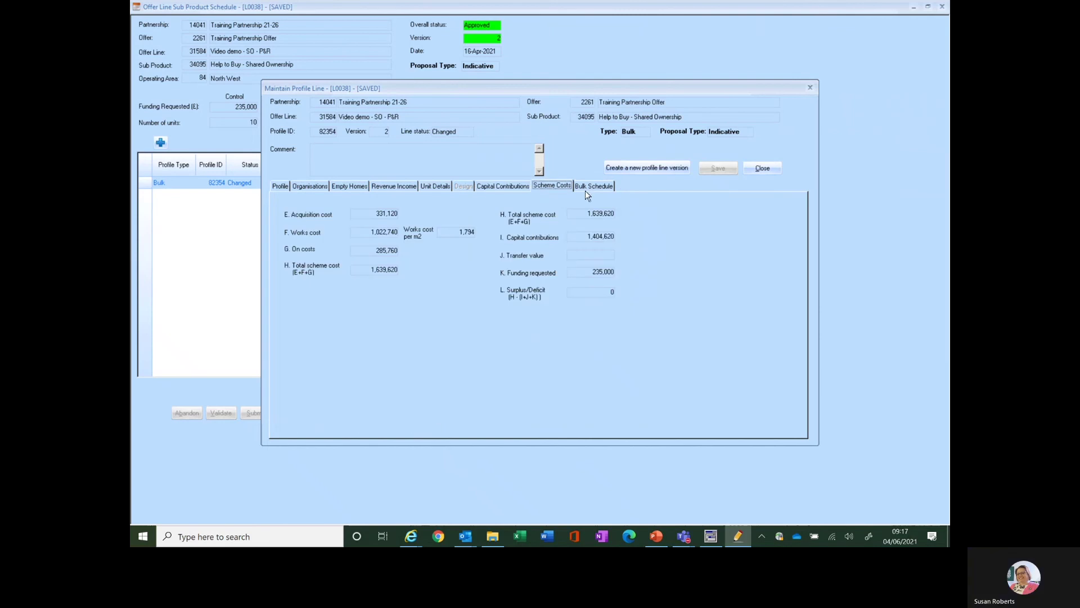
left_click(608, 187)
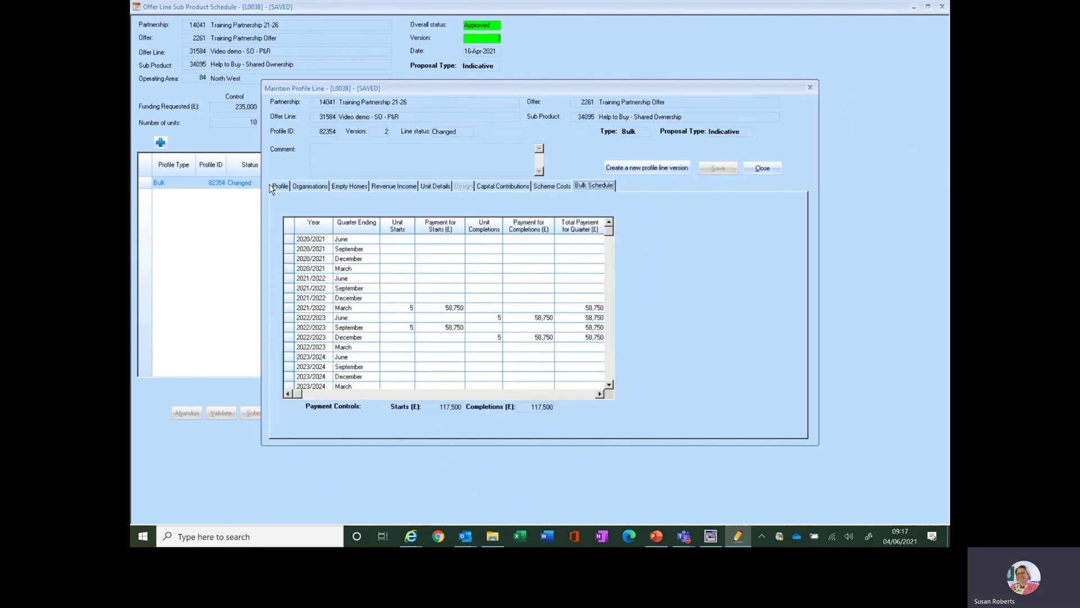
left_click(279, 186)
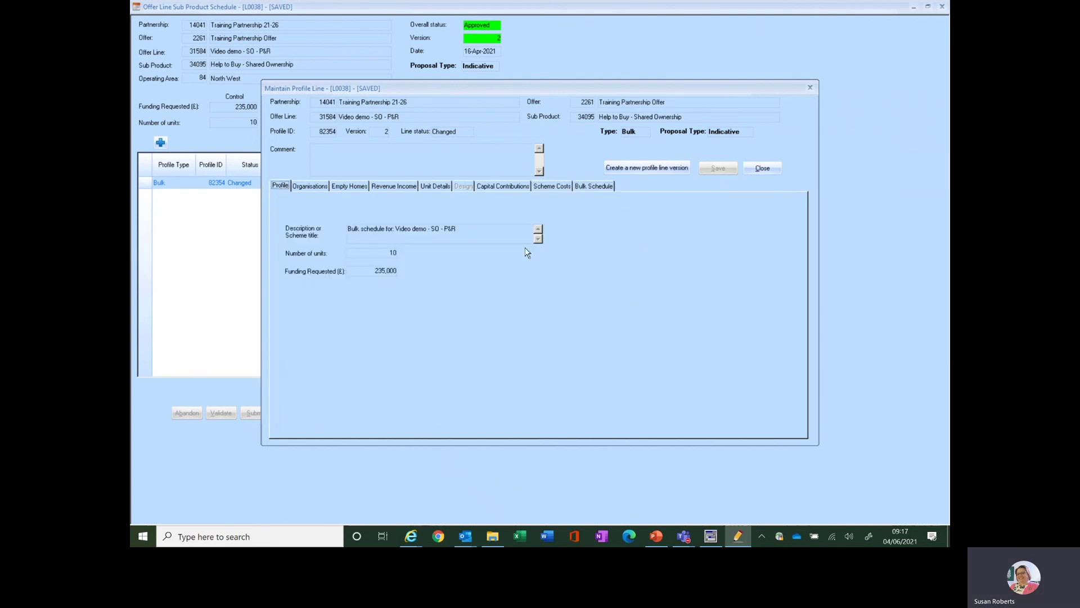
- Create a new version of the bulk profile line, check the slide's instructions, close the line and go back into it
left_click(644, 168)
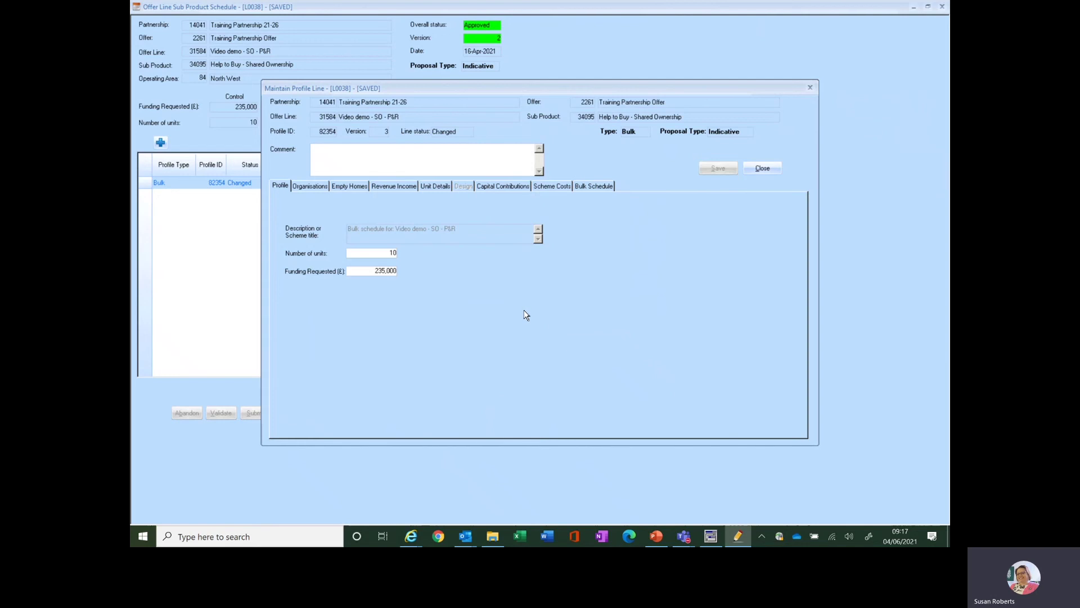
left_click(656, 535)
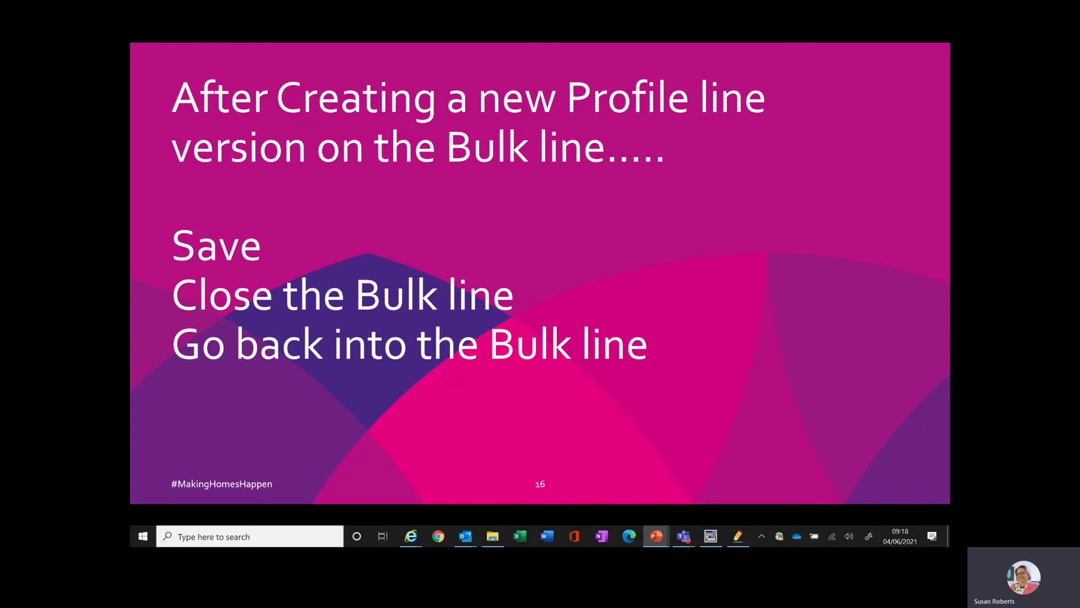
key("alt+Tab")
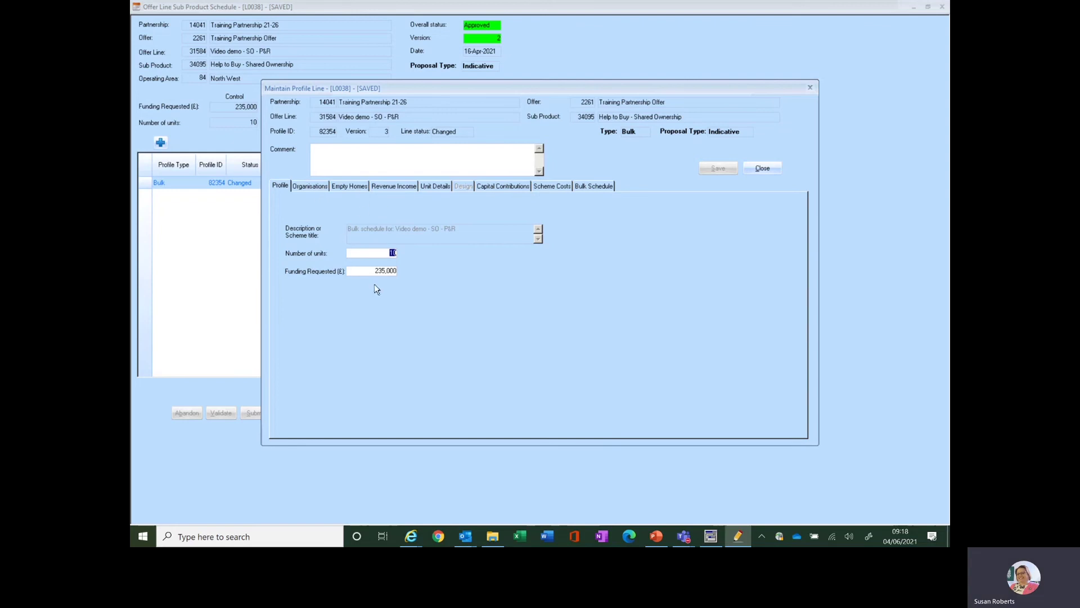
left_click(767, 167)
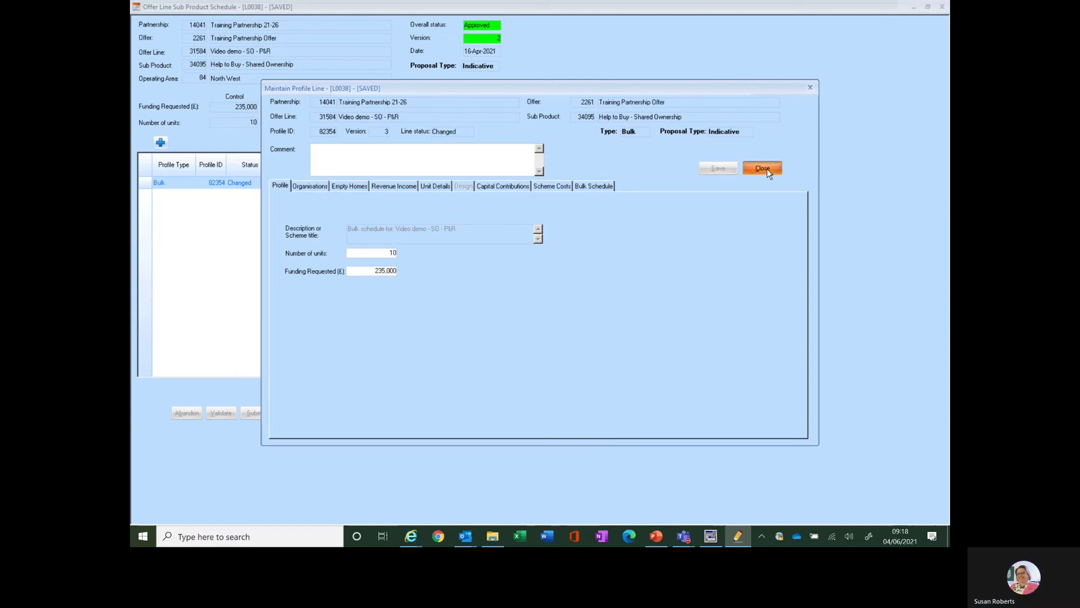
left_click(336, 188)
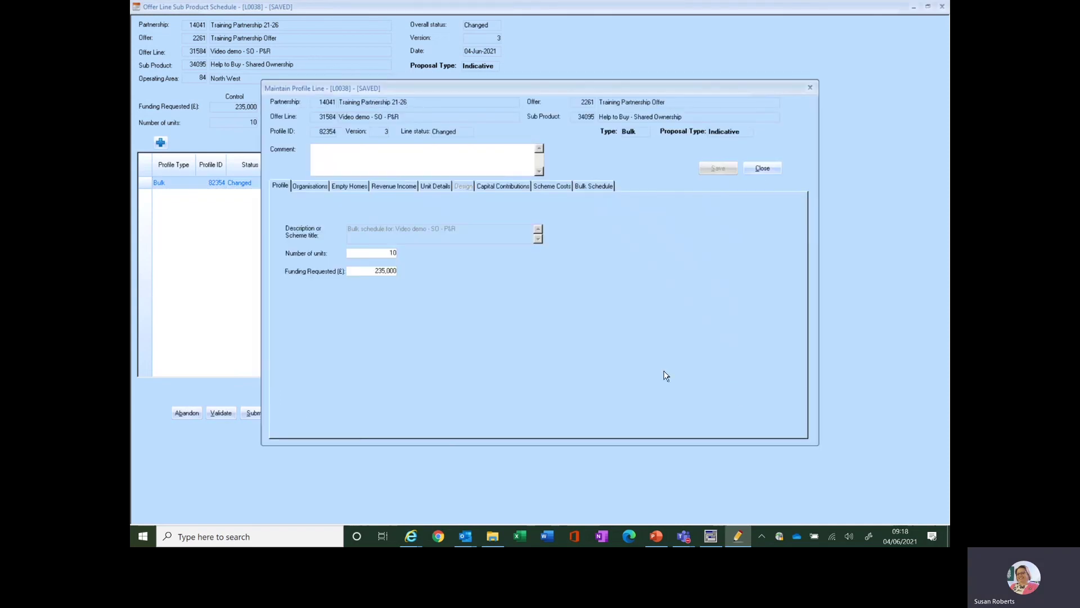
- Check the bulk schedule, return to the profile details and set the number of units to 9 and funding requested to £211,500
left_click(596, 184)
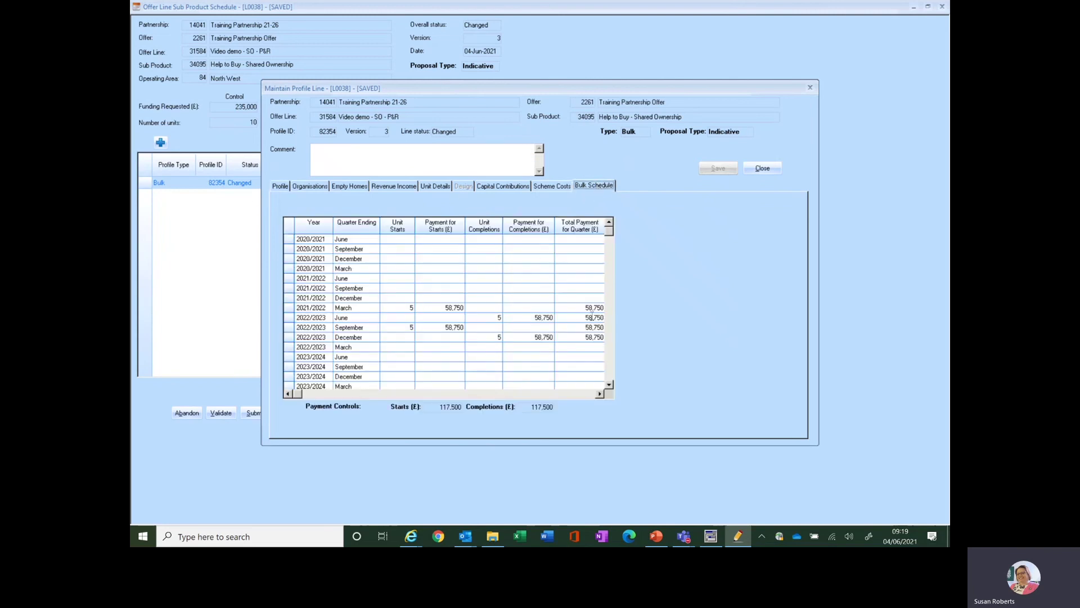
left_click(277, 187)
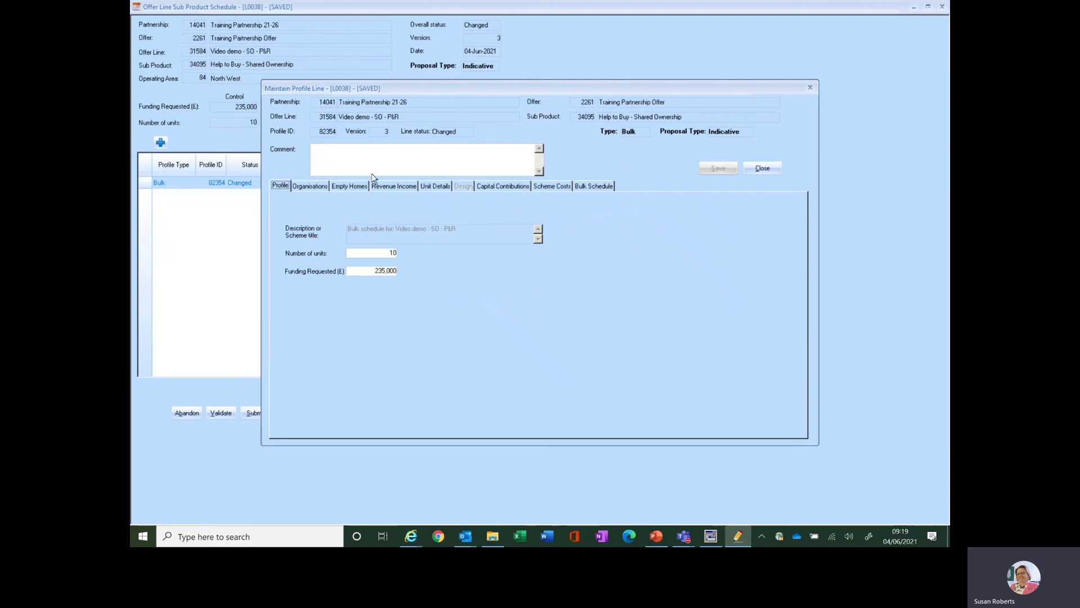
left_click_drag(380, 252, 421, 255)
type("9")
left_click_drag(381, 271, 411, 272)
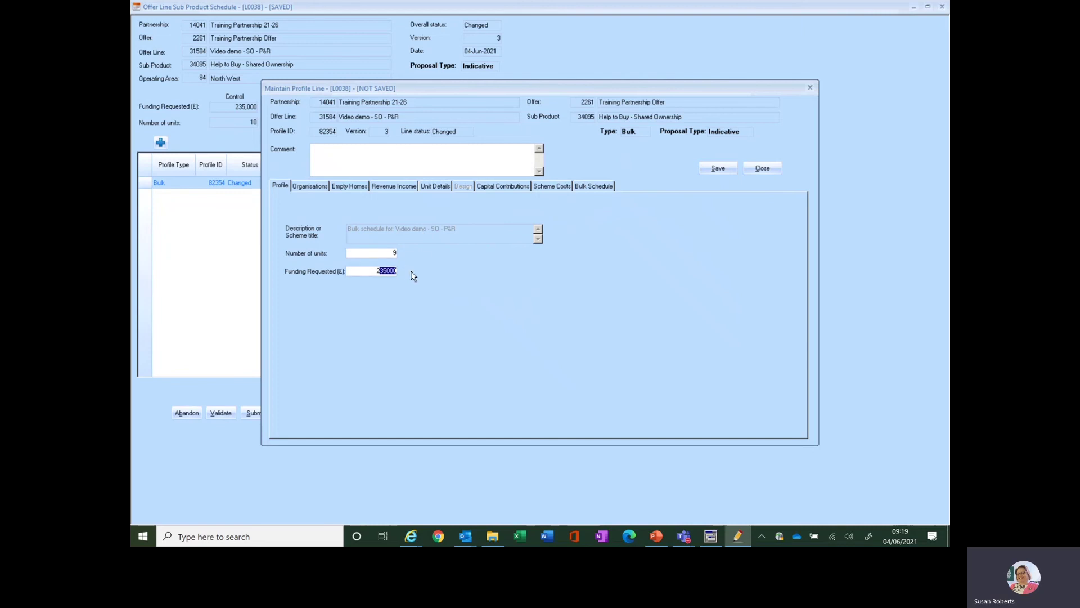
type("211500")
key("Delete")
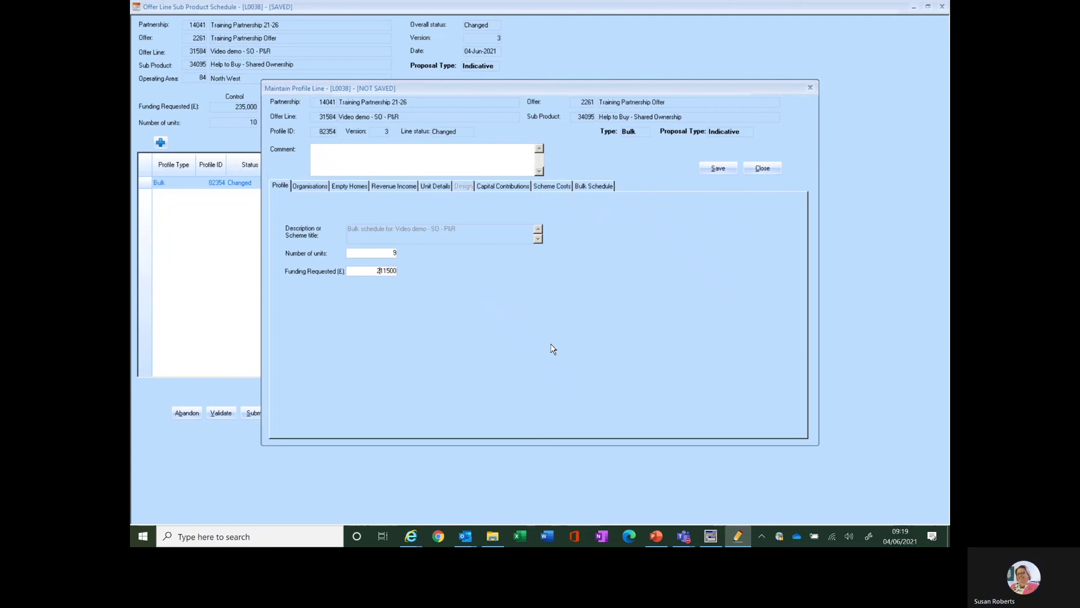
left_click(393, 253)
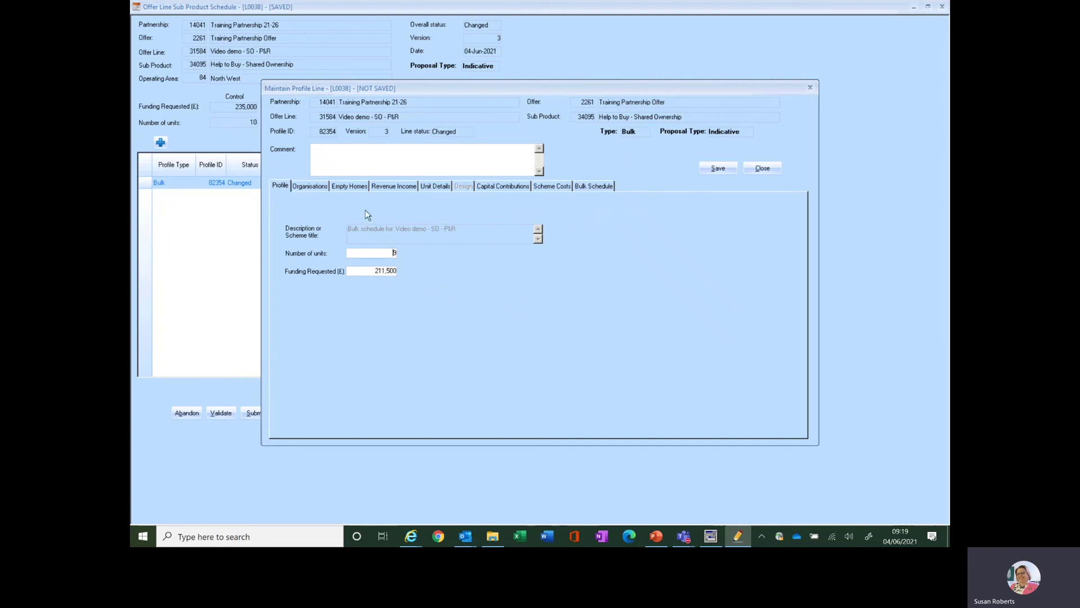
- Set the owner organisation's units to 9 and answer No to working with SME contractors on the scheme
left_click(318, 189)
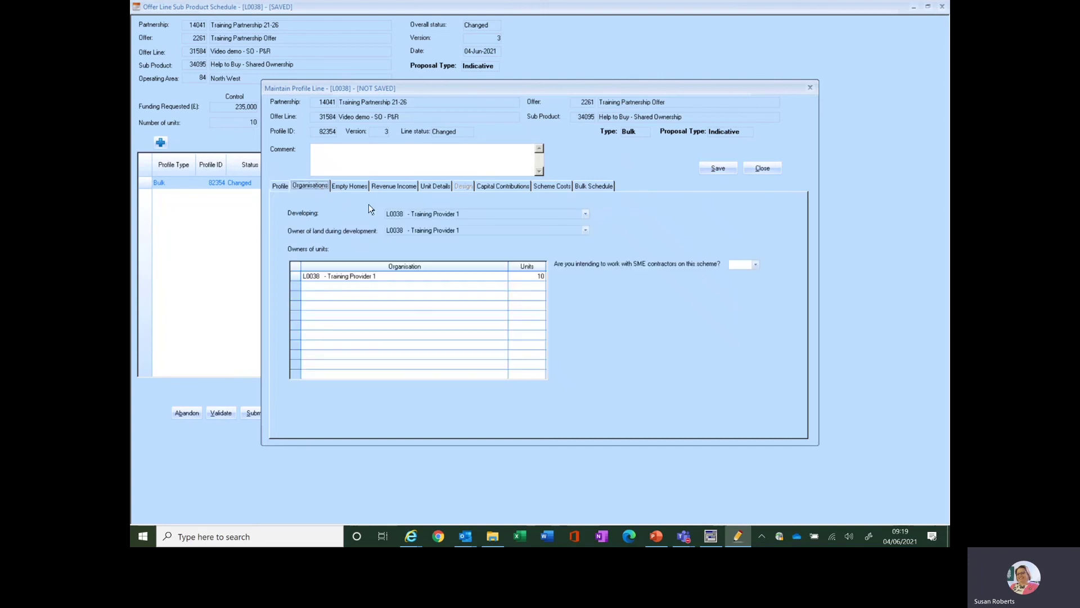
left_click(524, 274)
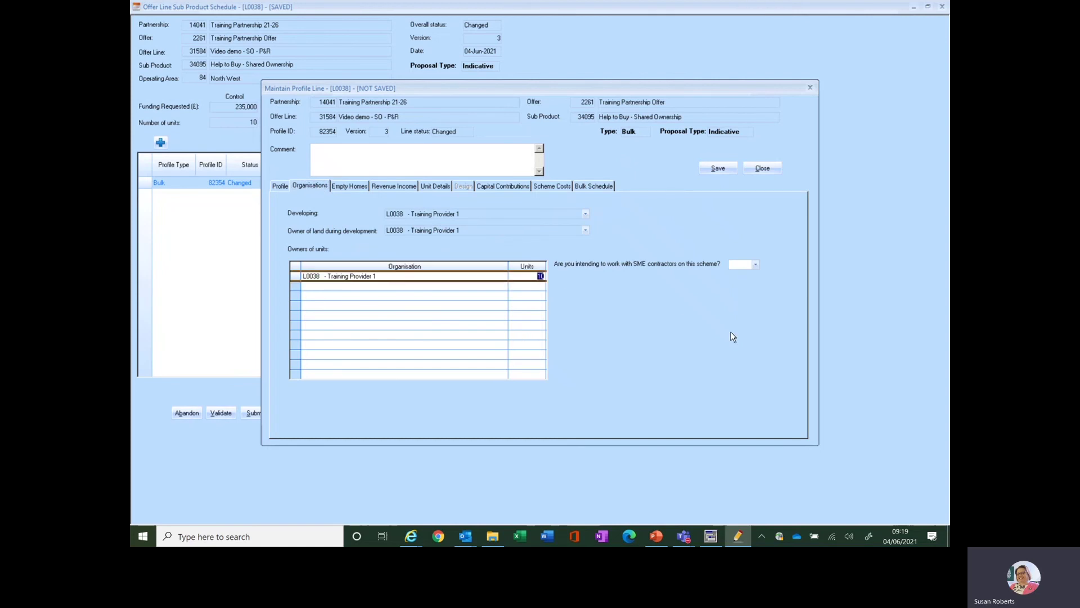
type("5")
left_click(755, 265)
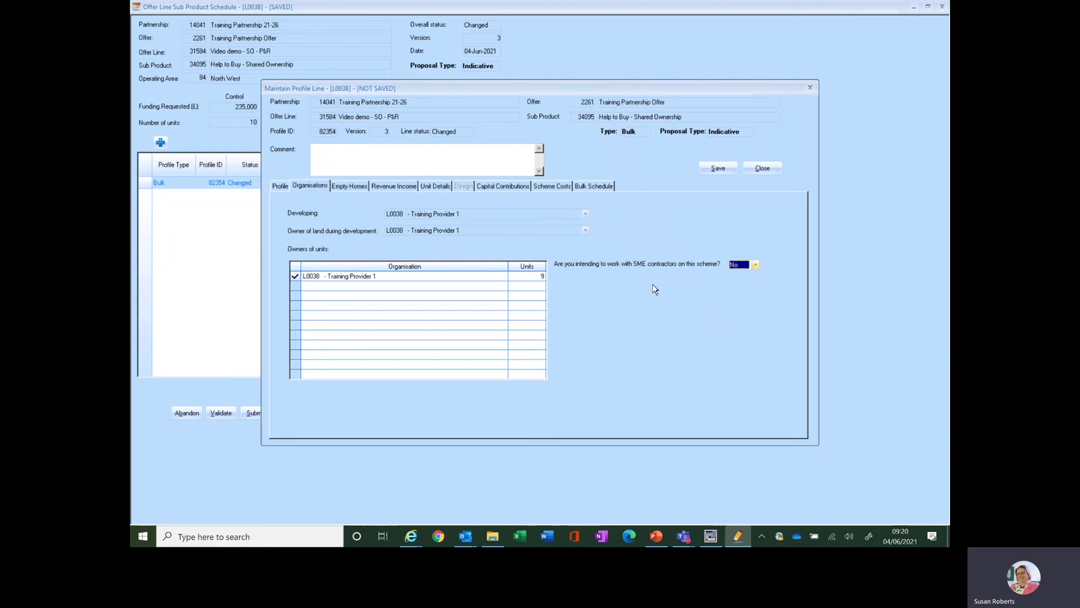
- Check the empty homes details and set the home ownership estimated rental income for all homes to 47,000
left_click(347, 186)
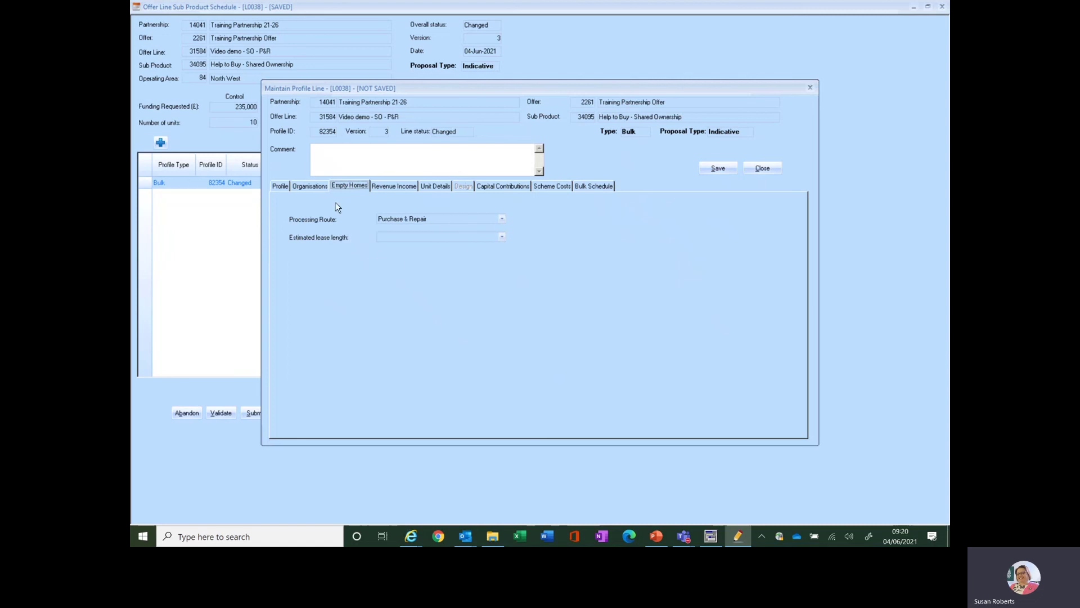
left_click(386, 189)
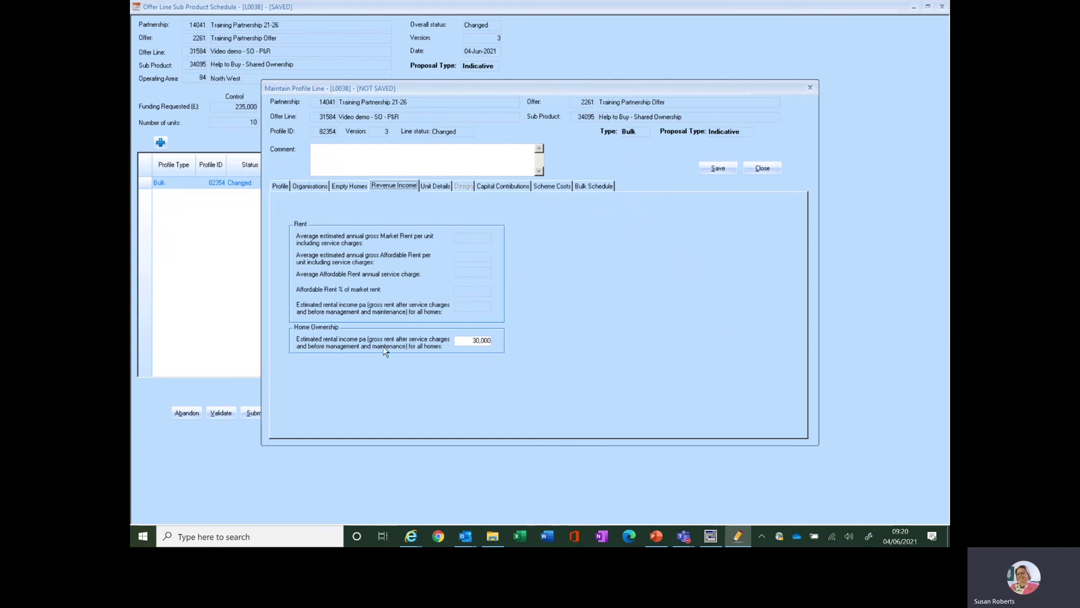
left_click(471, 340)
type("47000")
- Set the number of units to 9 in the bulk line's indicative unit type entry and save the entry
left_click(434, 188)
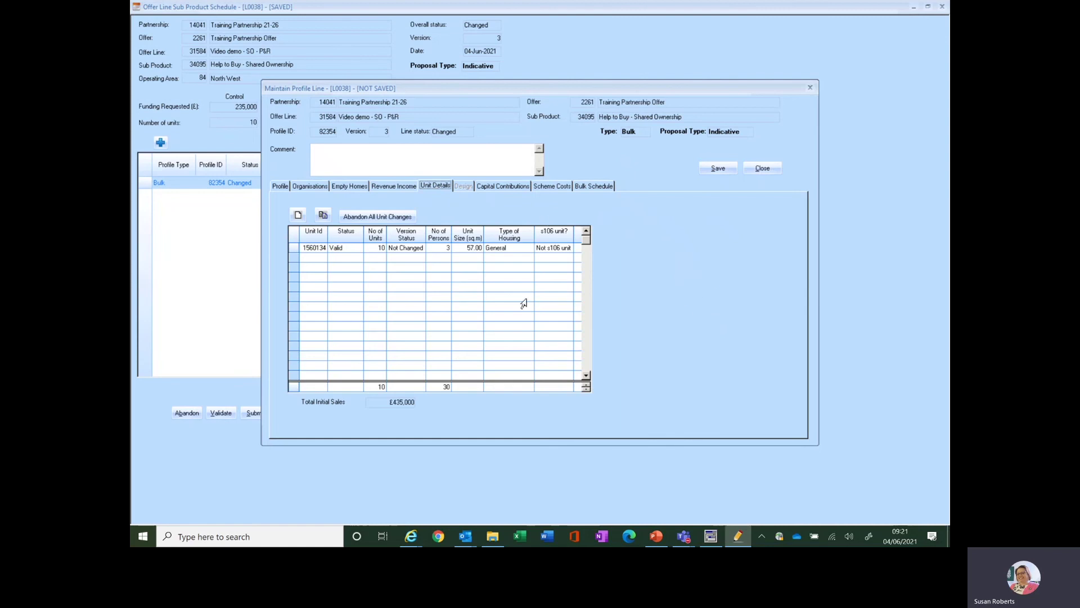
double_click(374, 253)
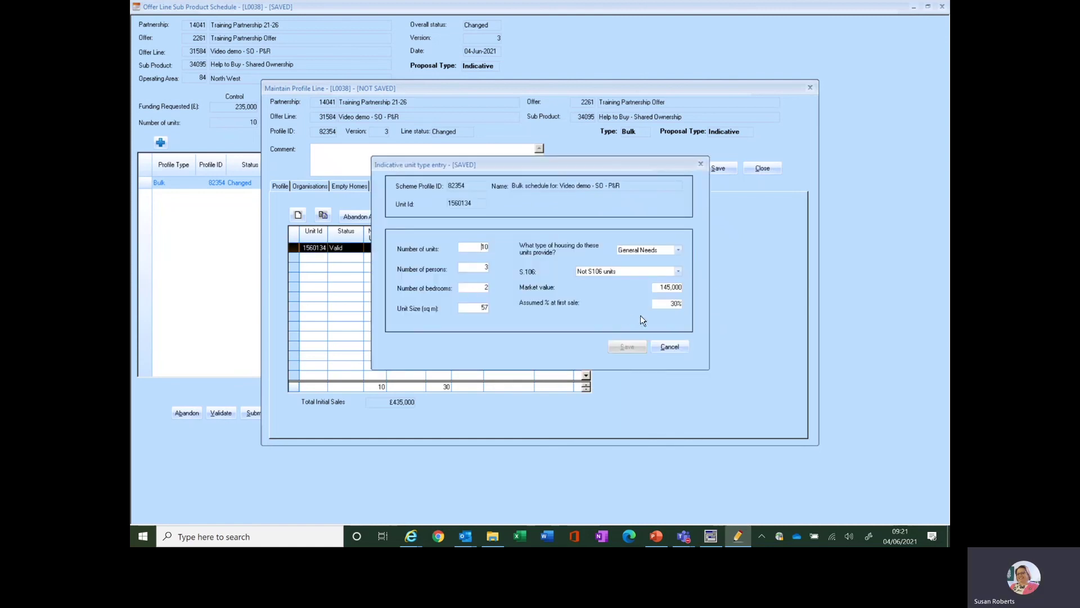
double_click(476, 247)
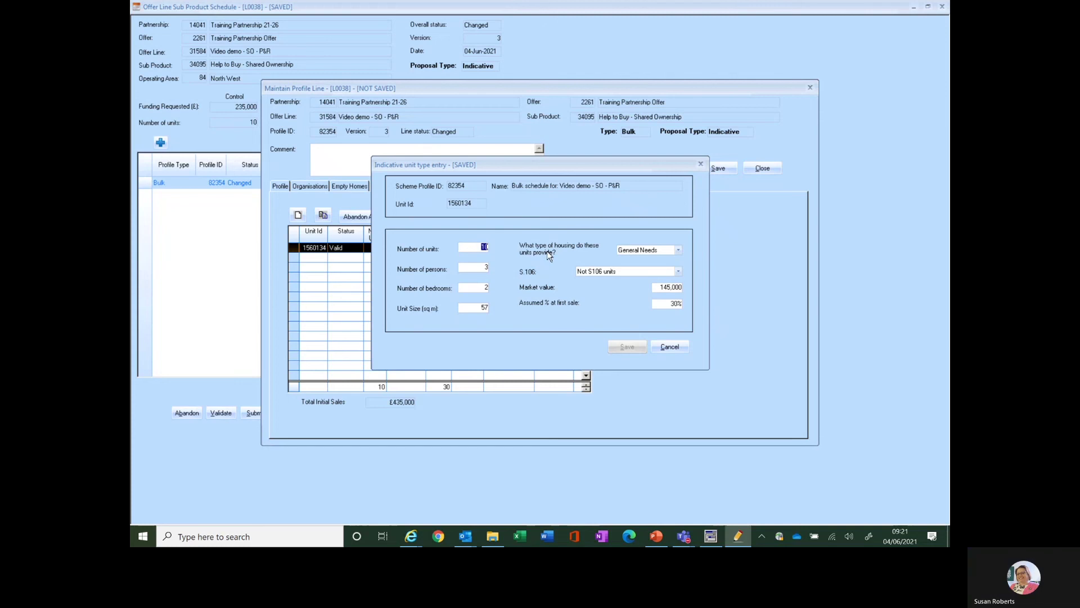
type("9")
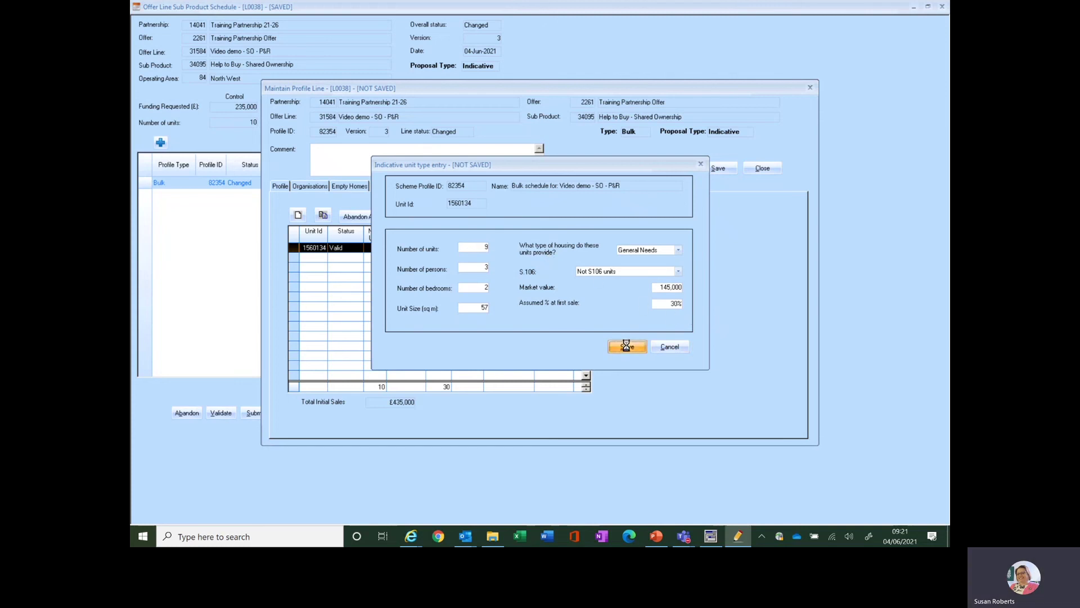
- Set the capital contributions for the loan supportable from net rental income to 284,130 and the provider's own resources to 400,000
left_click(494, 188)
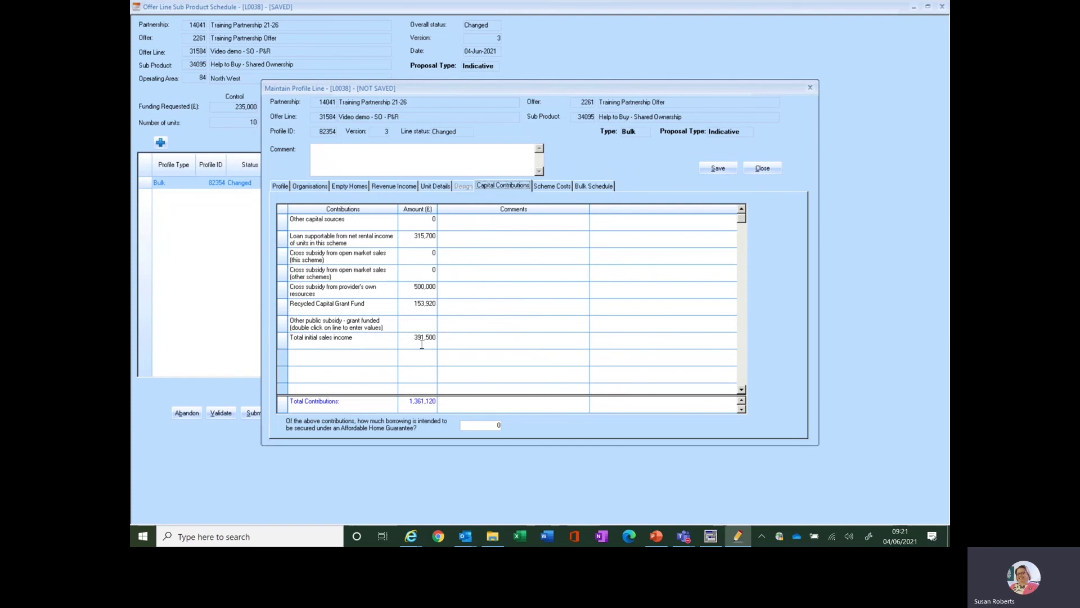
left_click(462, 235)
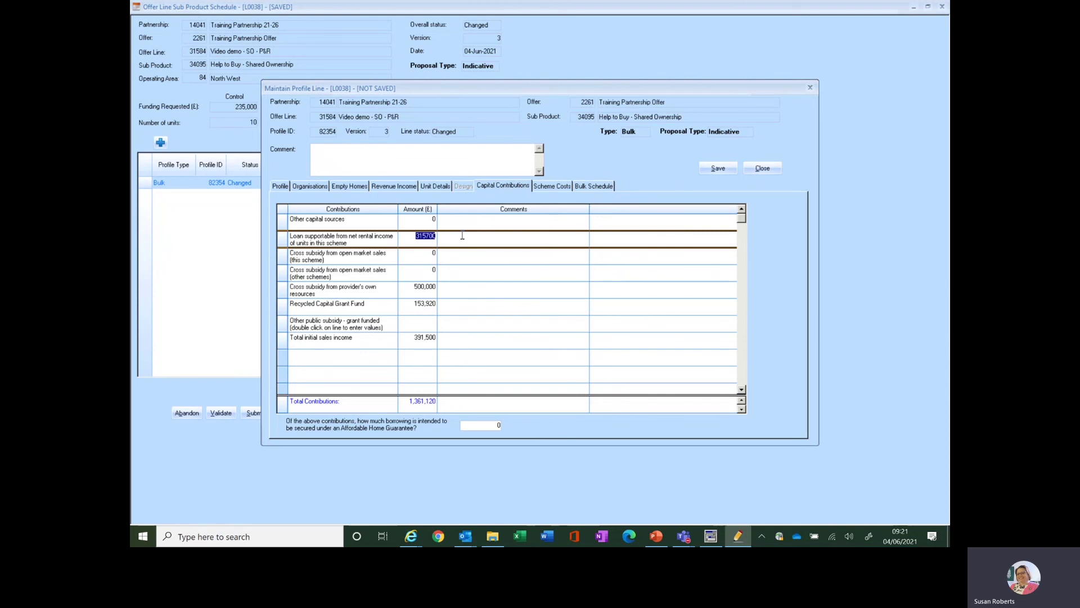
type("28")
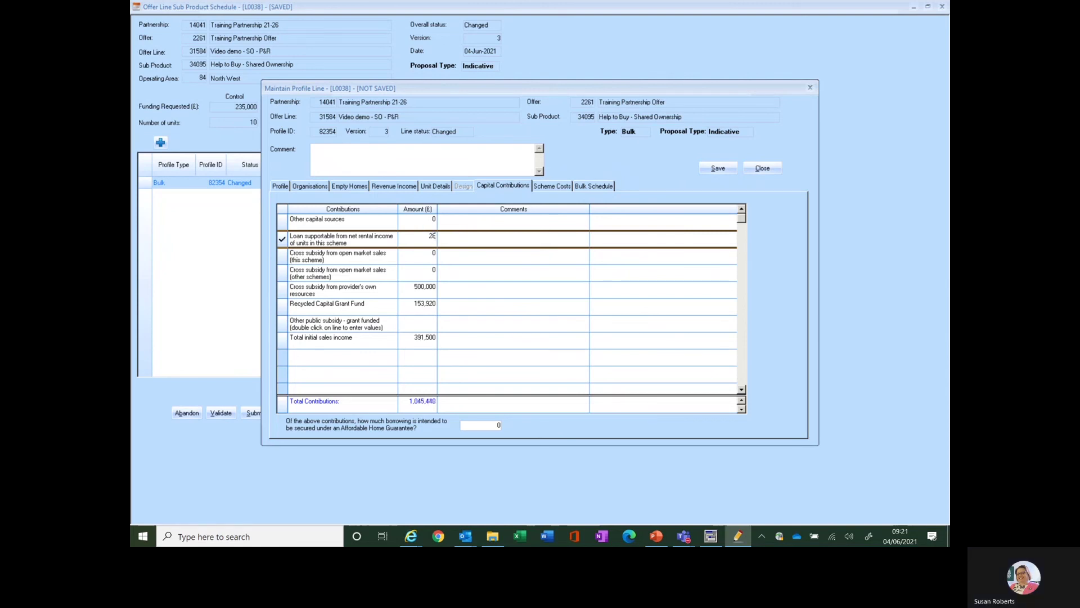
type("4130")
left_click(418, 285)
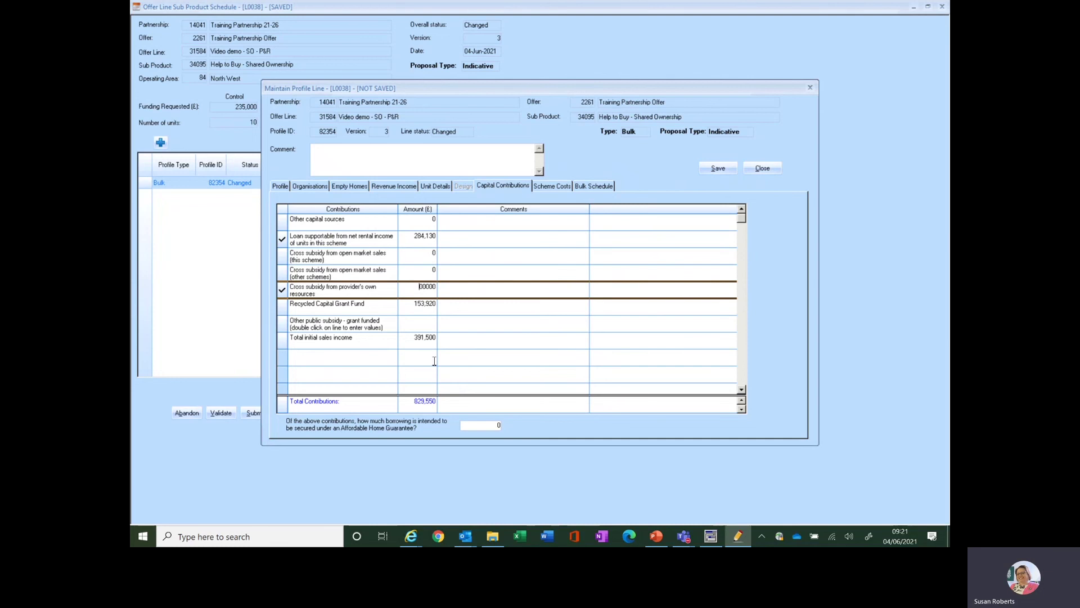
type("4")
- Set the Recycled Capital Grant Fund contribution to 138,528 and save the grant-funded other public subsidy breakdown with all amounts at 0
key("Down")
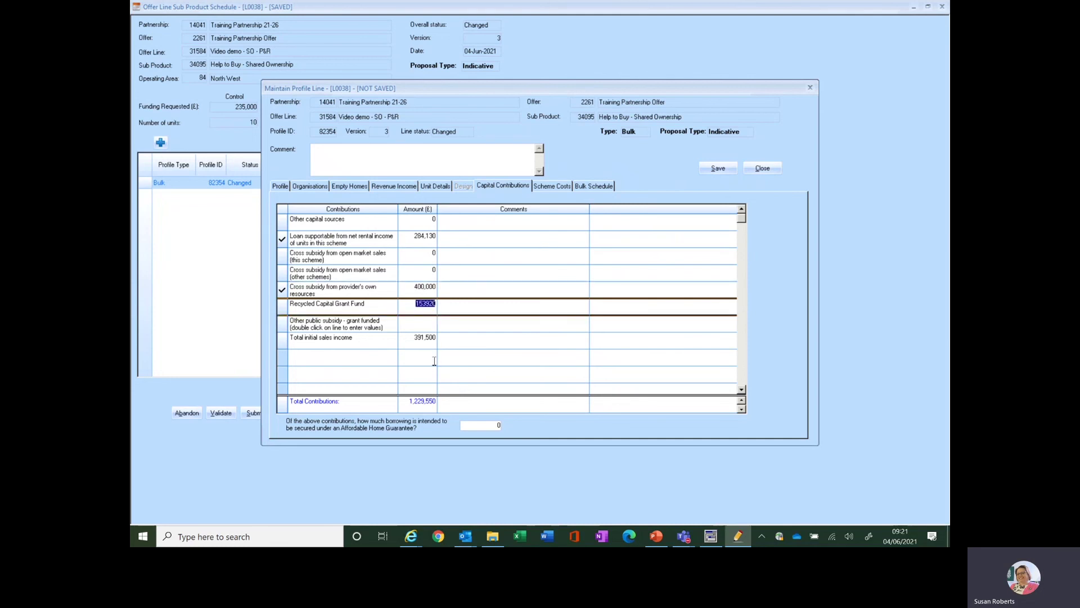
type("138,")
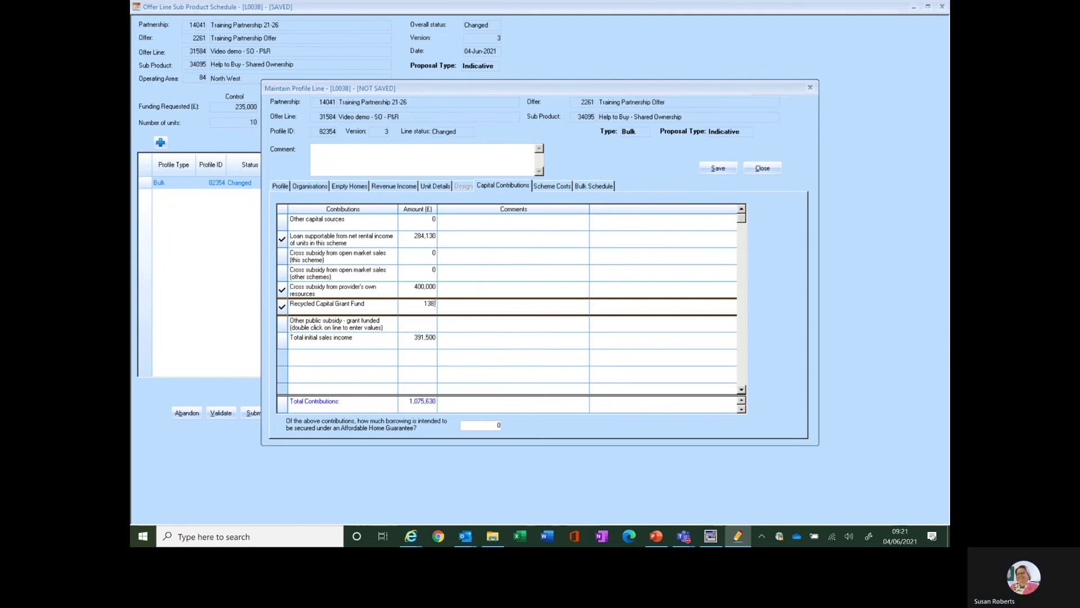
type("528")
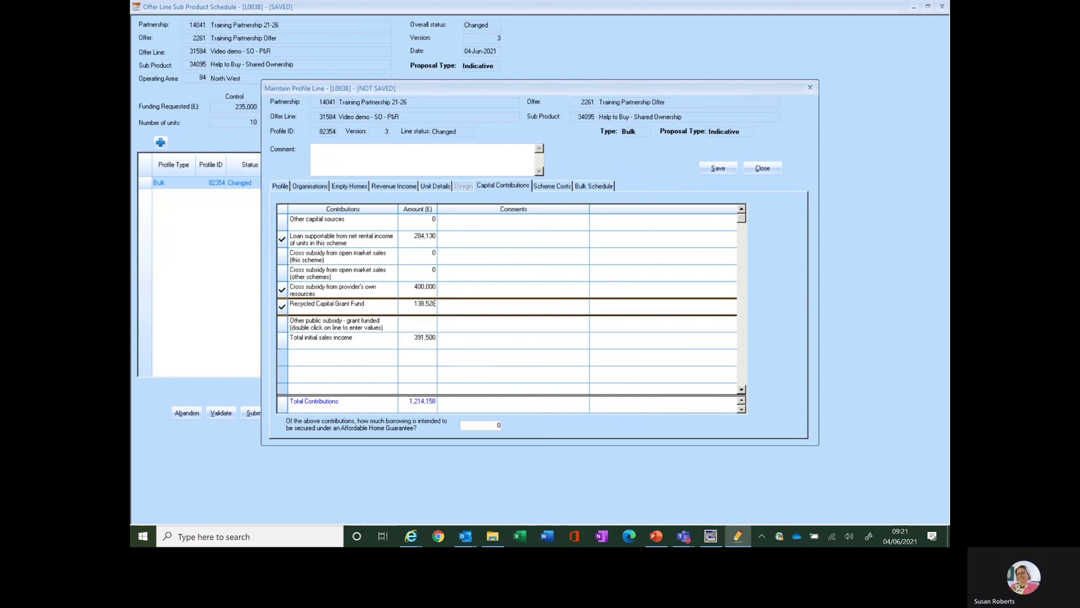
double_click(314, 331)
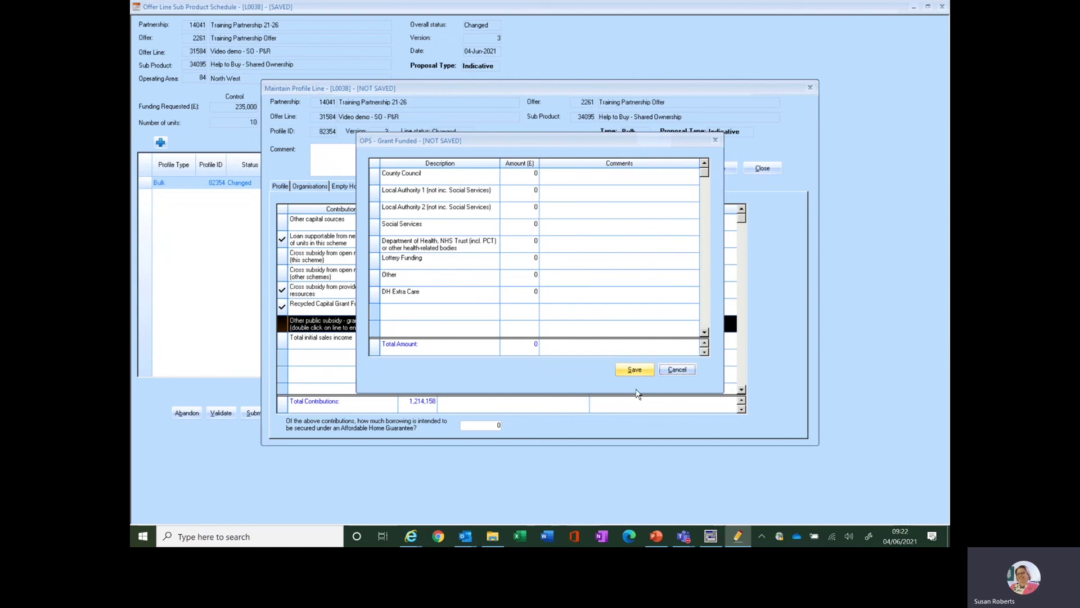
left_click(635, 370)
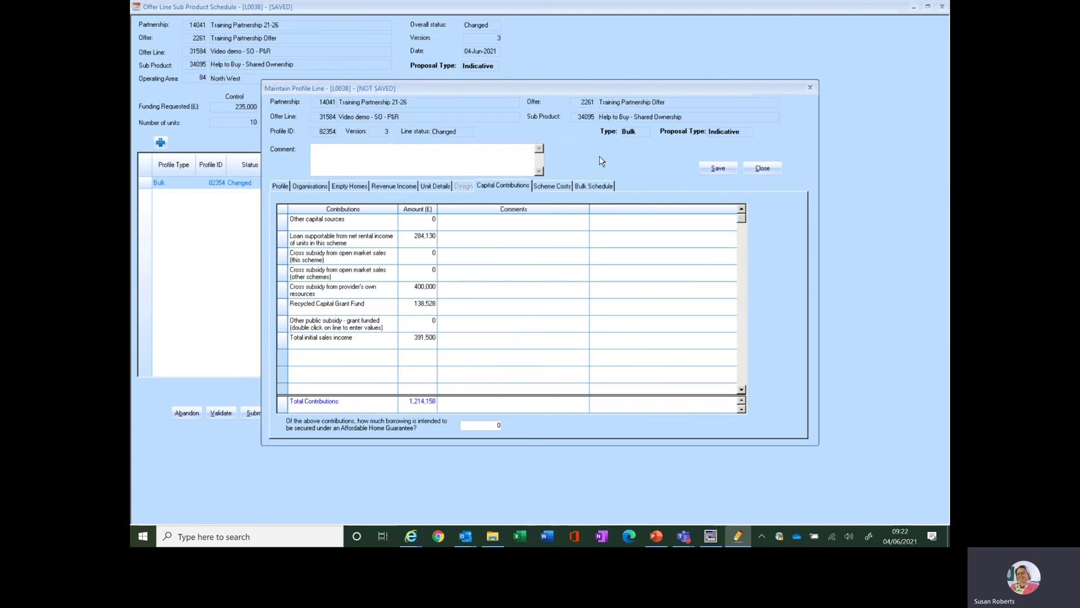
- Set the scheme's acquisition cost to 298,008 and its works cost to 920,466
left_click(554, 187)
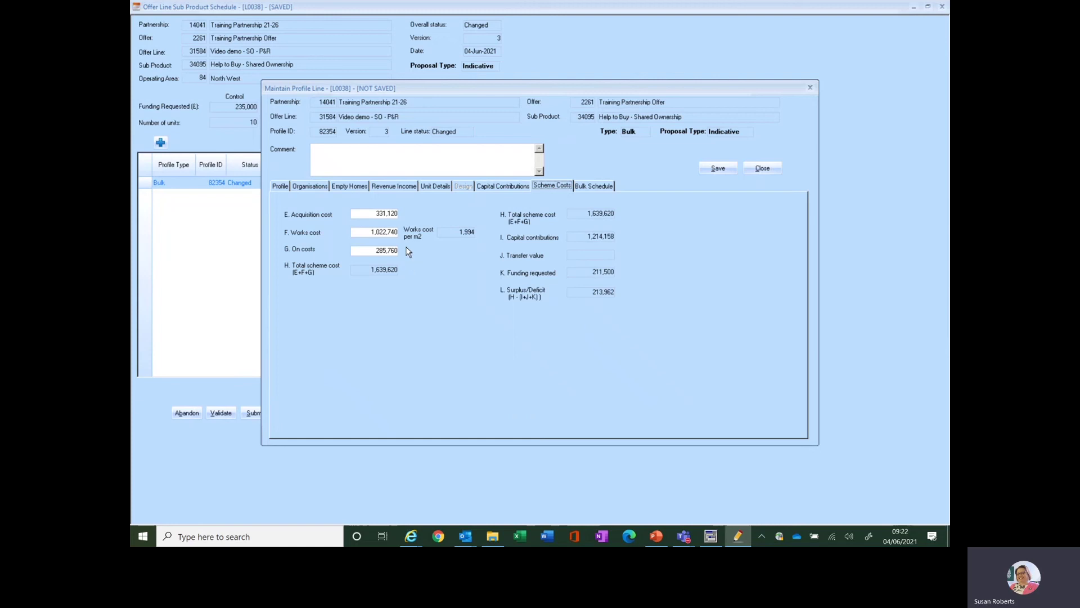
left_click(380, 214)
type("298")
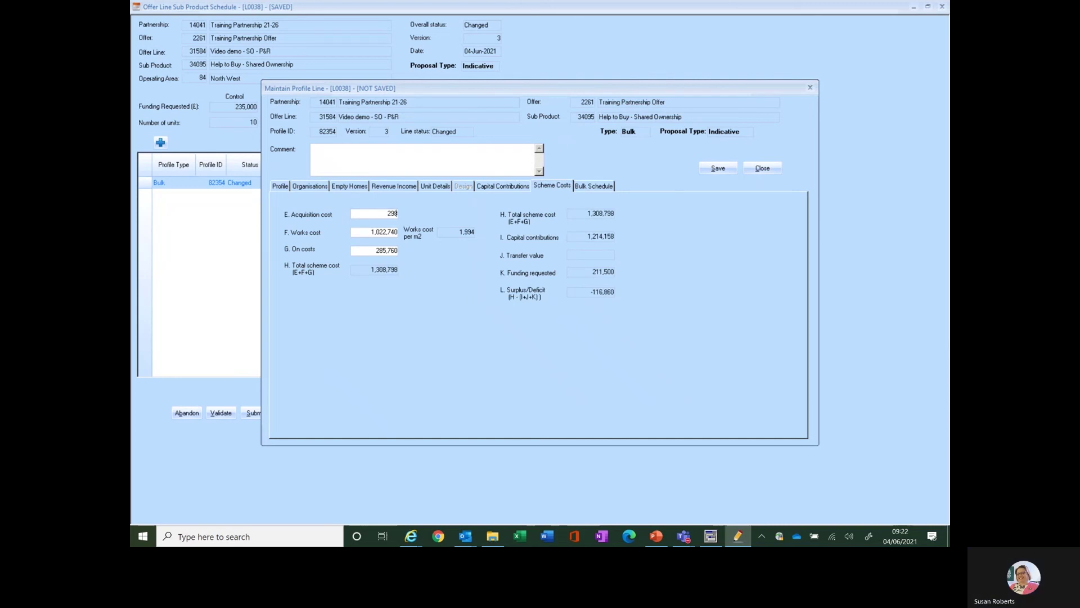
type("000")
left_click(365, 232)
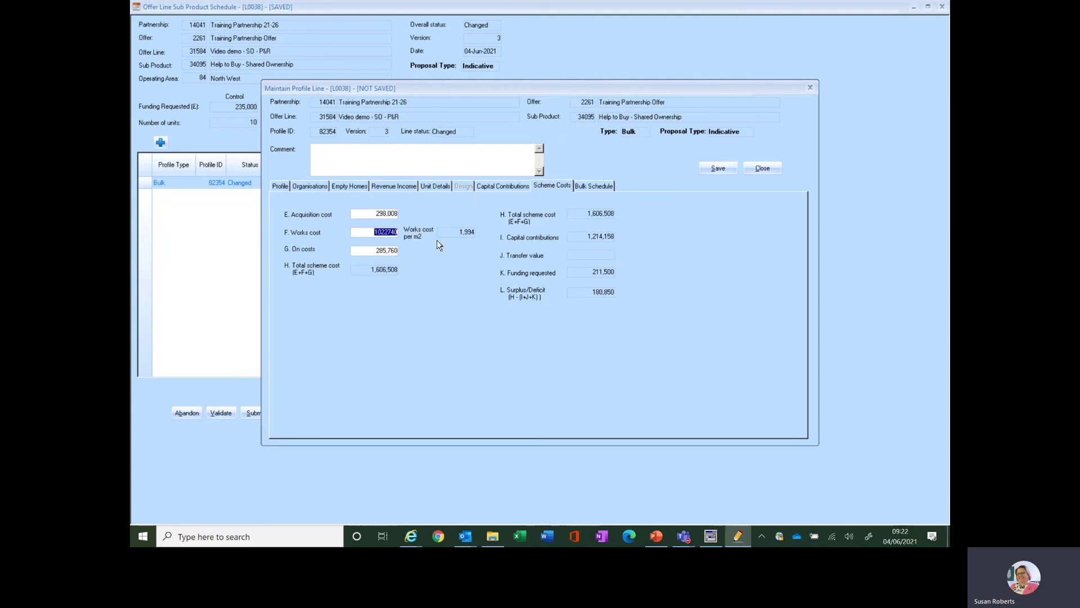
type("920")
type("4")
type("68")
- Set the scheme's on costs to 257,184
left_click(369, 252)
type("25717")
key("BackSpace")
type("84184")
double_click(370, 250)
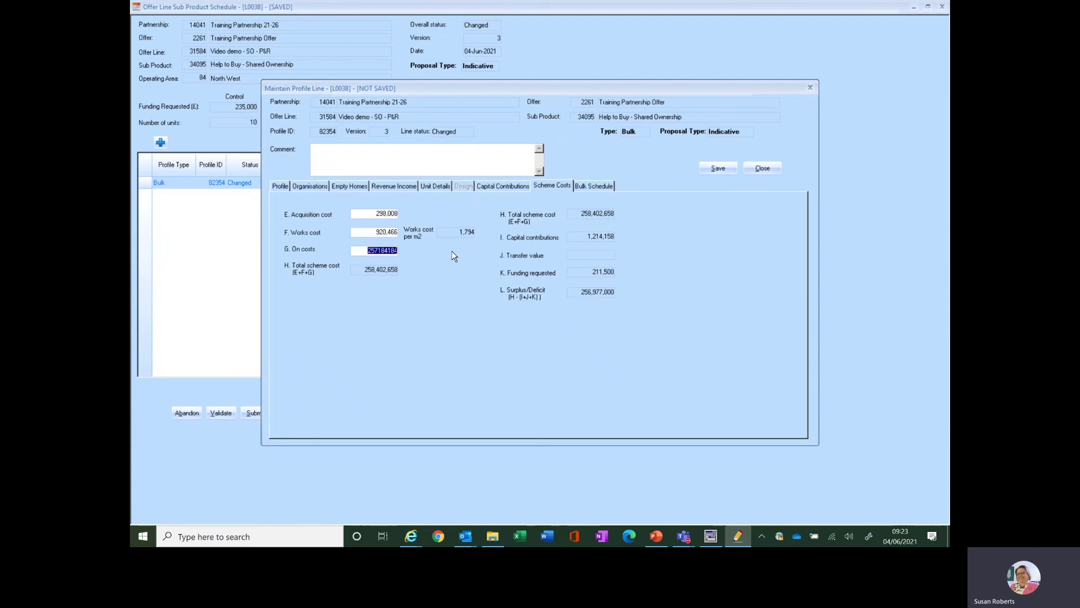
type("257")
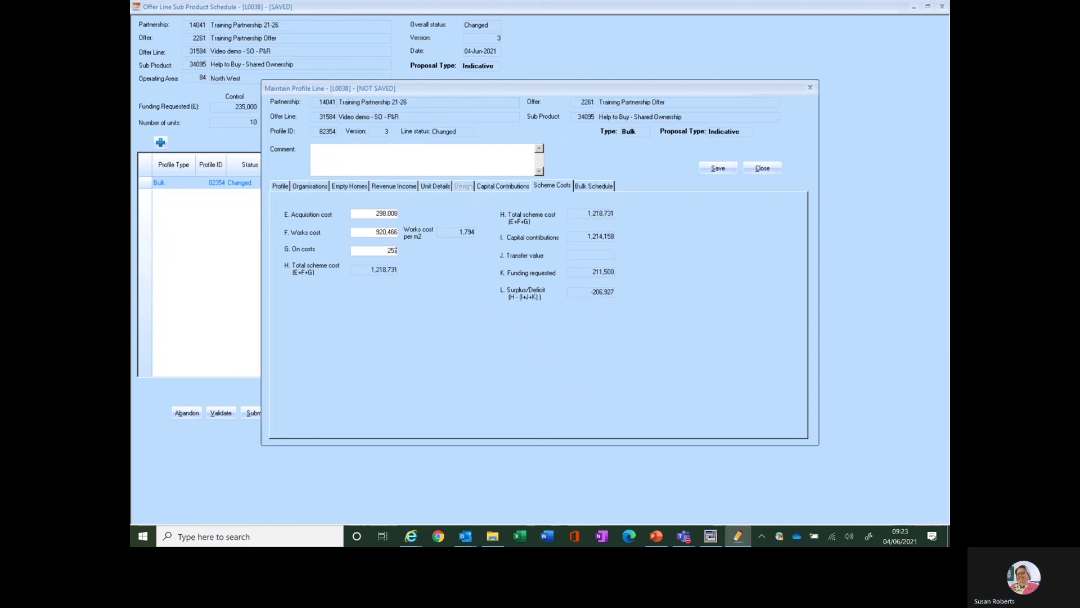
type("184")
key("shift+Tab")
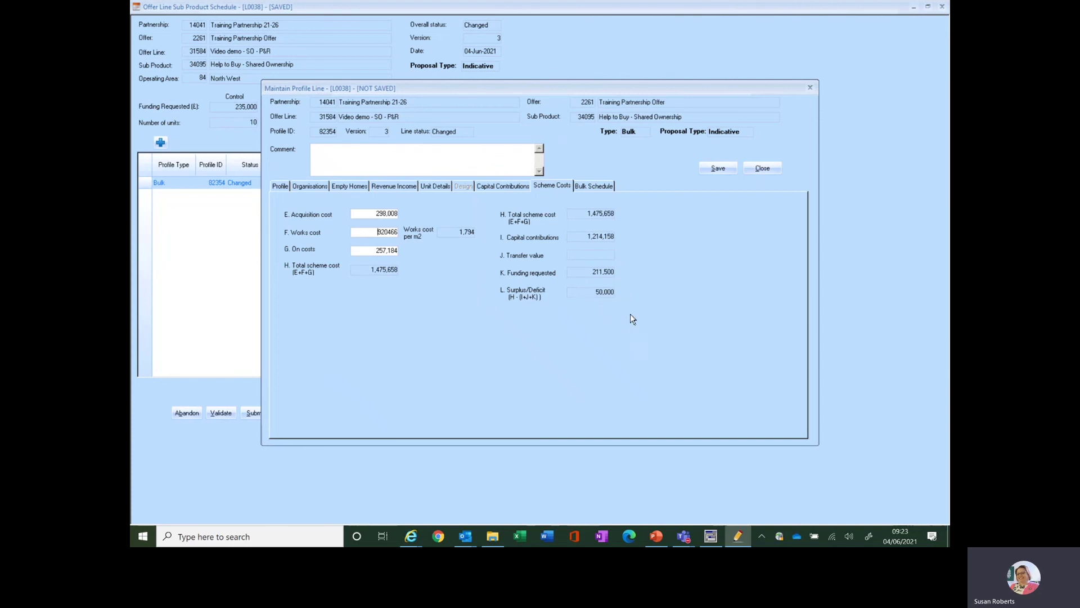
- Set the cross subsidy from provider's own resources to 450,000 and check the scheme costs' surplus/deficit
left_click(506, 186)
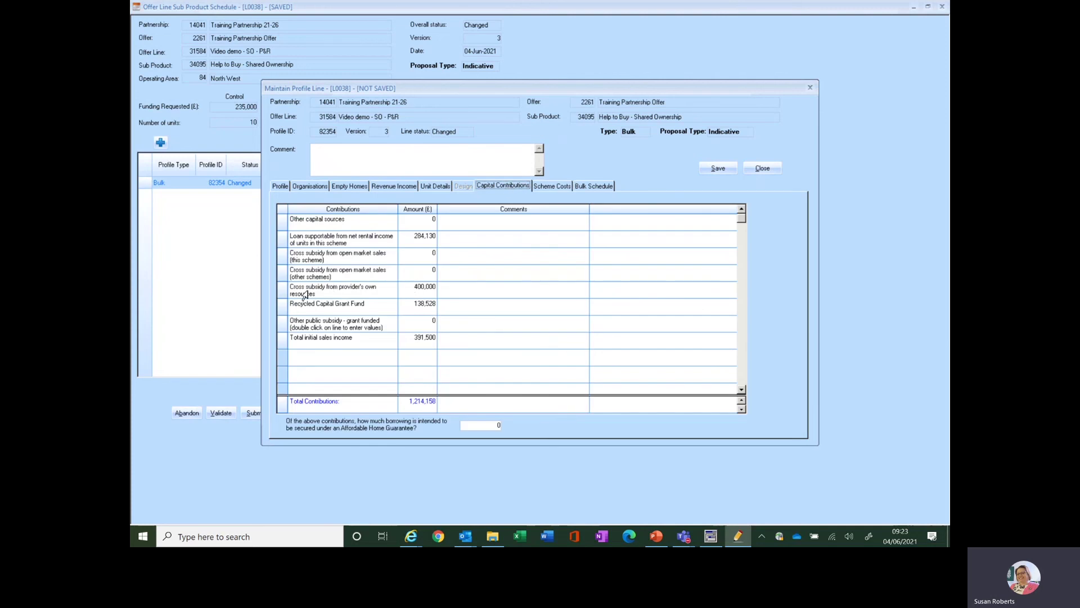
left_click(417, 289)
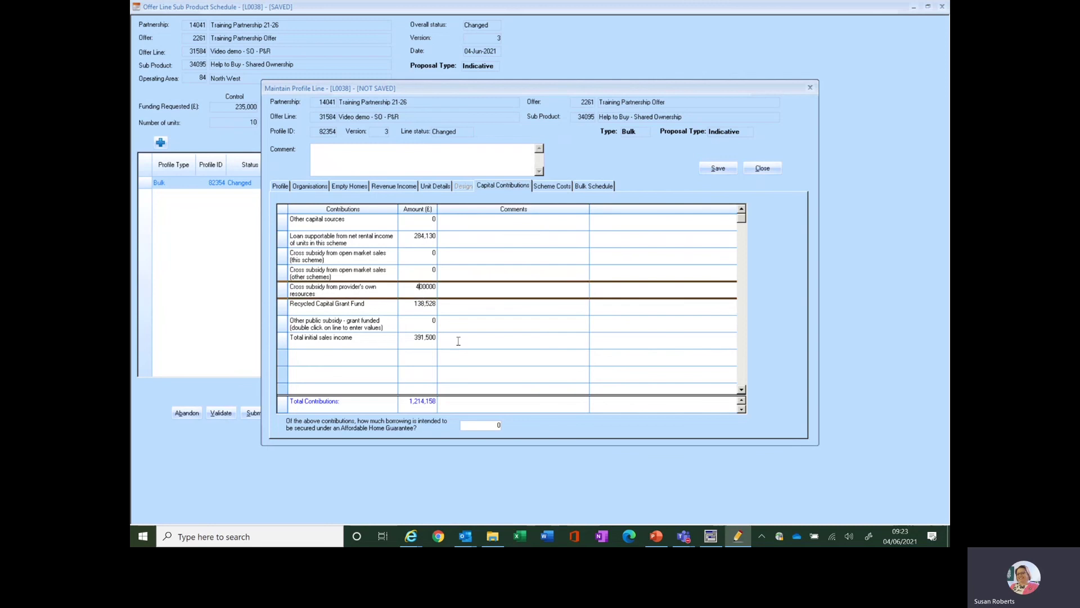
key("Delete")
type("50,")
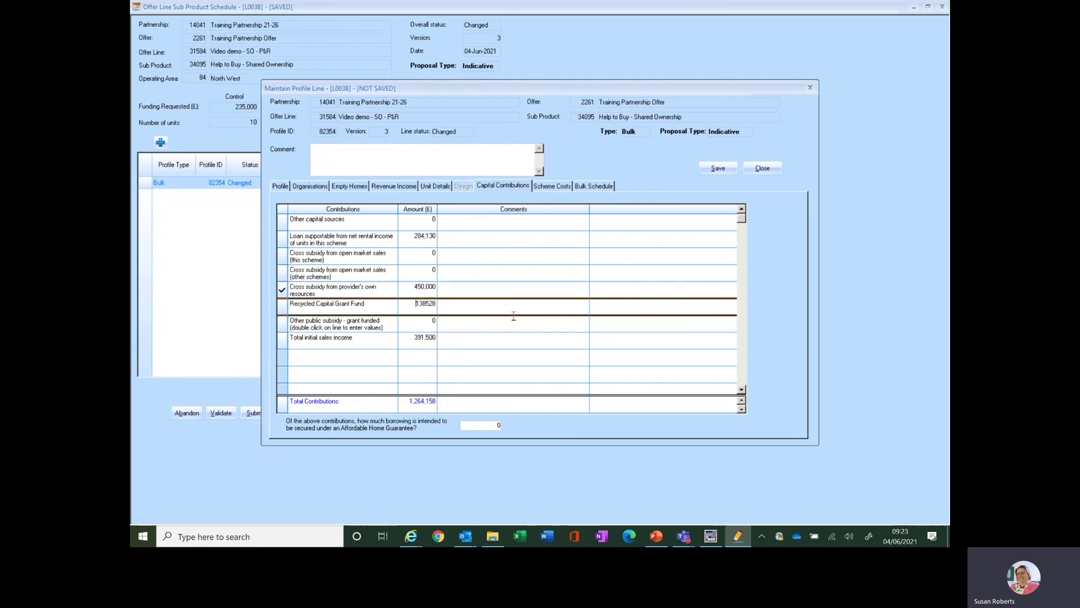
left_click(545, 188)
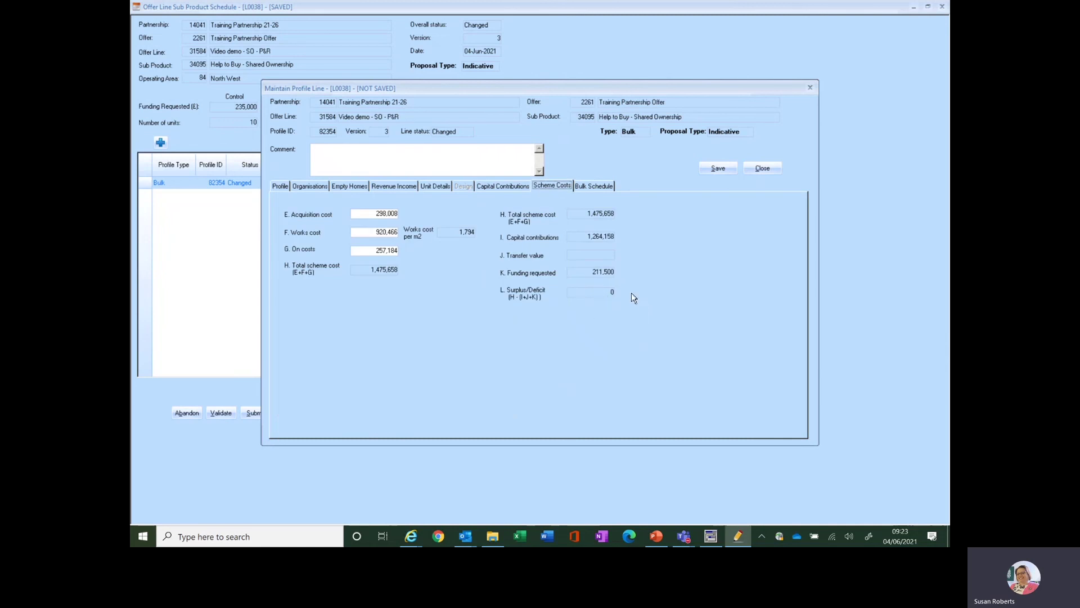
- In the bulk schedule, set the March 2021/2022 quarter to 4 unit starts with a starts payment of 47,000
left_click(592, 185)
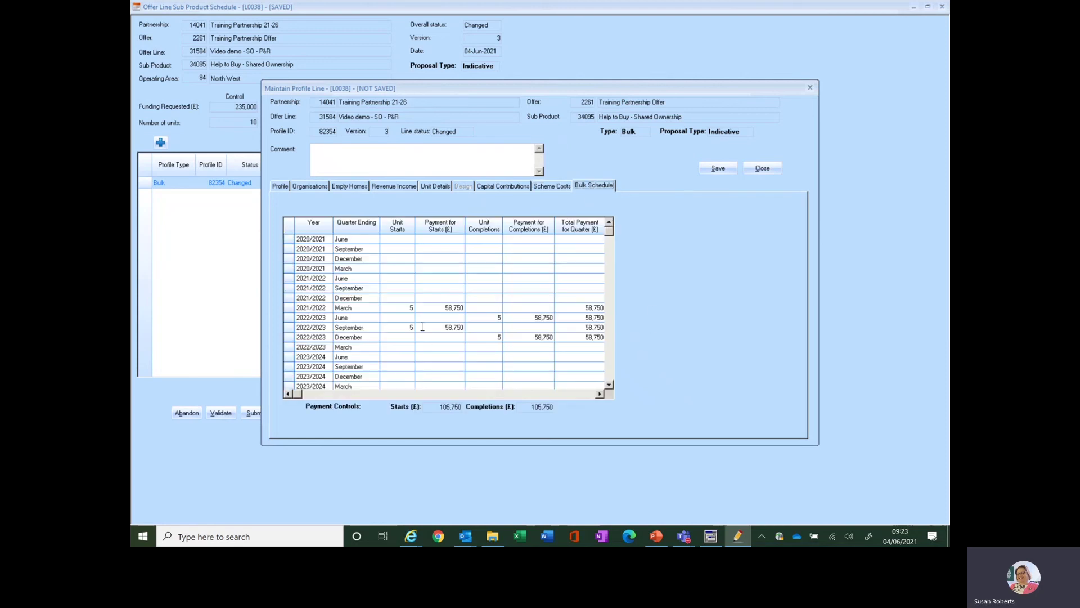
left_click(401, 305)
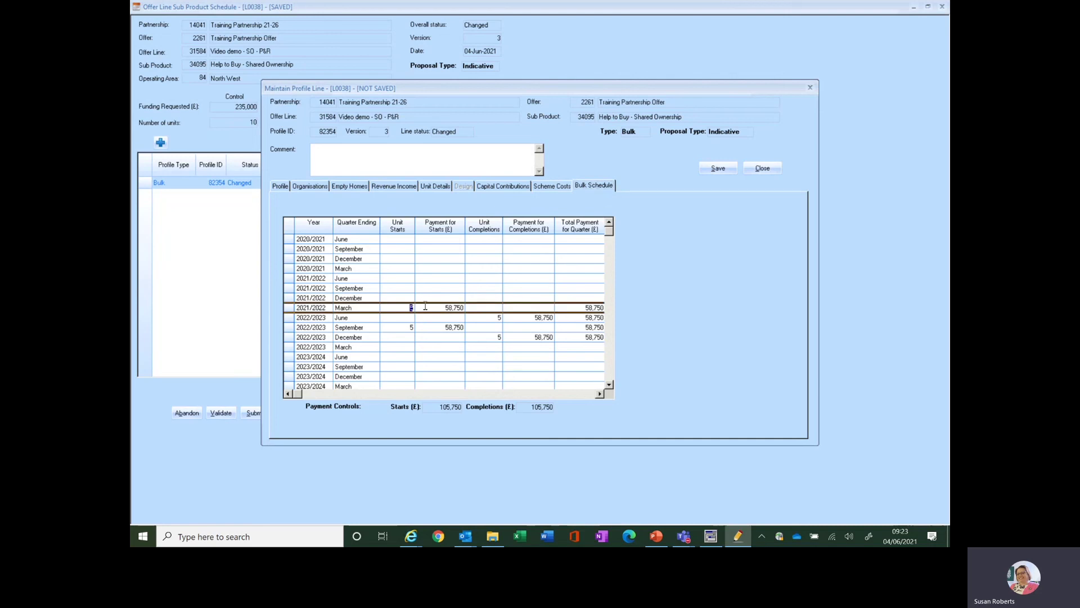
type("4")
left_click(469, 307)
type("47,000")
- Set the June 2022/2023 quarter of the bulk schedule to 4 unit completions with a completions payment of 47,000
left_click(495, 317)
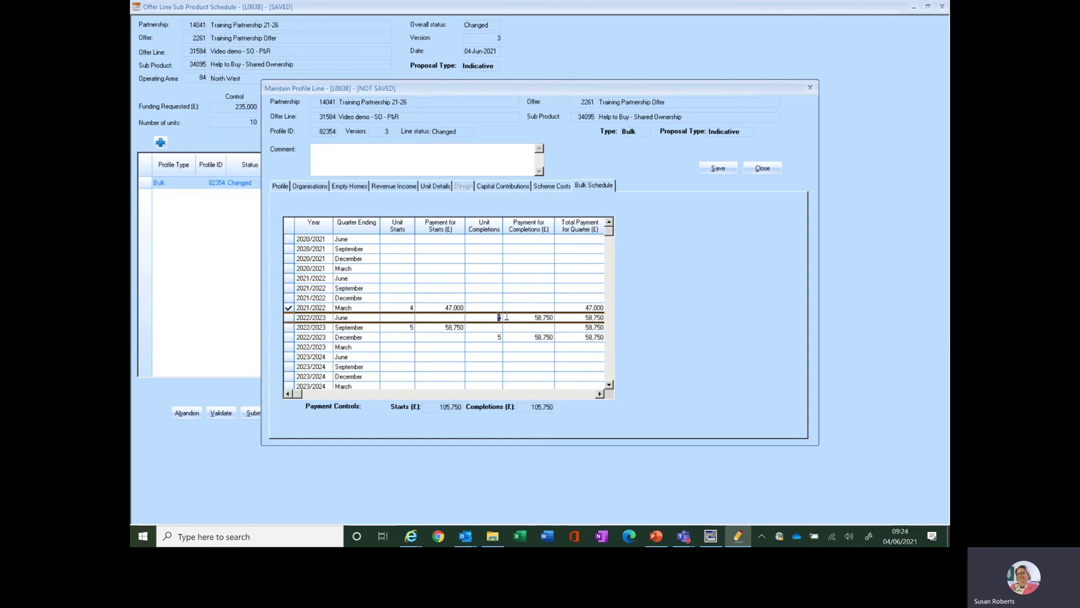
type("4")
left_click(551, 318)
type("4")
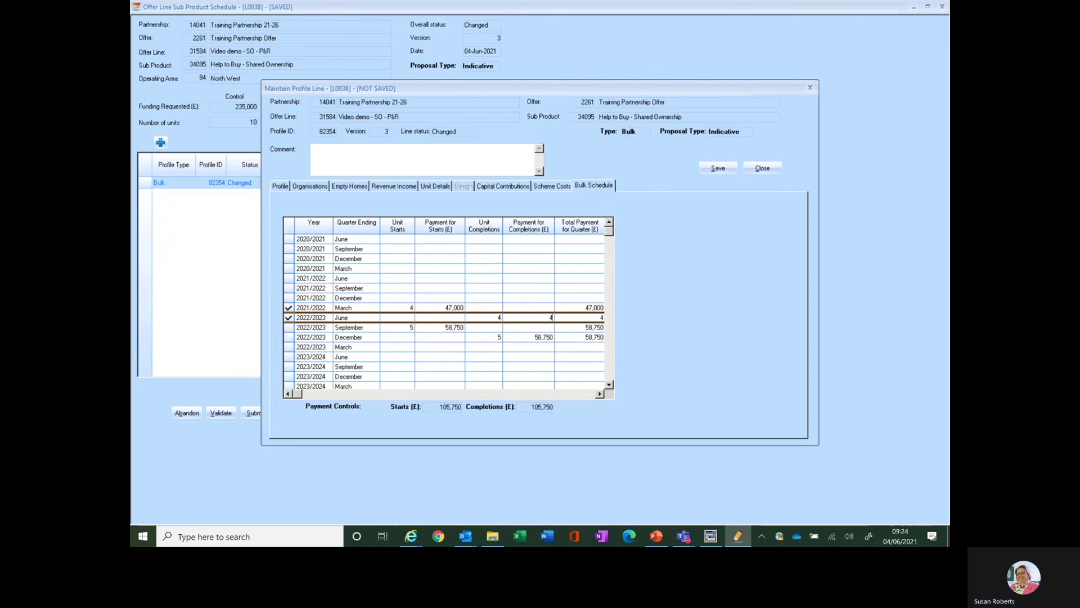
type("7")
type("000")
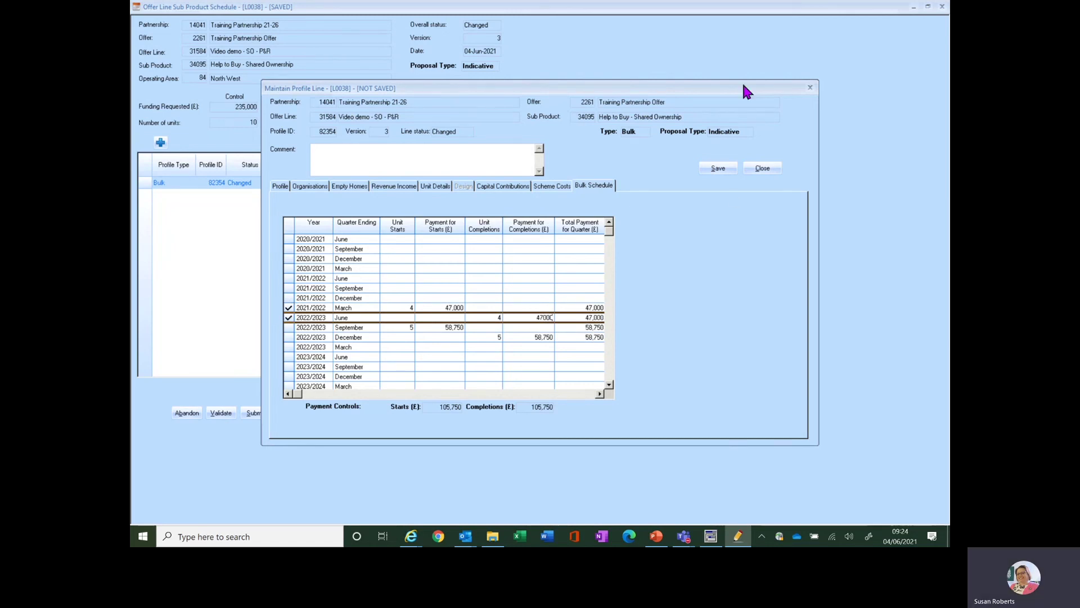
- Save the profile line with the comment "Bulk line redced by 1 unit to schedule out of bulk" and close it
left_click(722, 169)
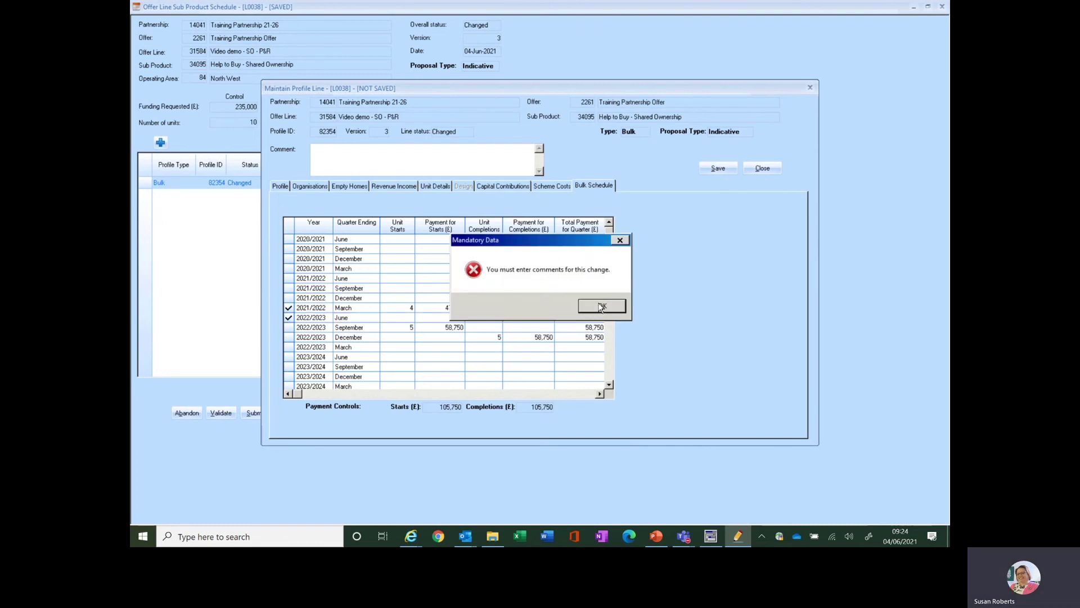
left_click(600, 308)
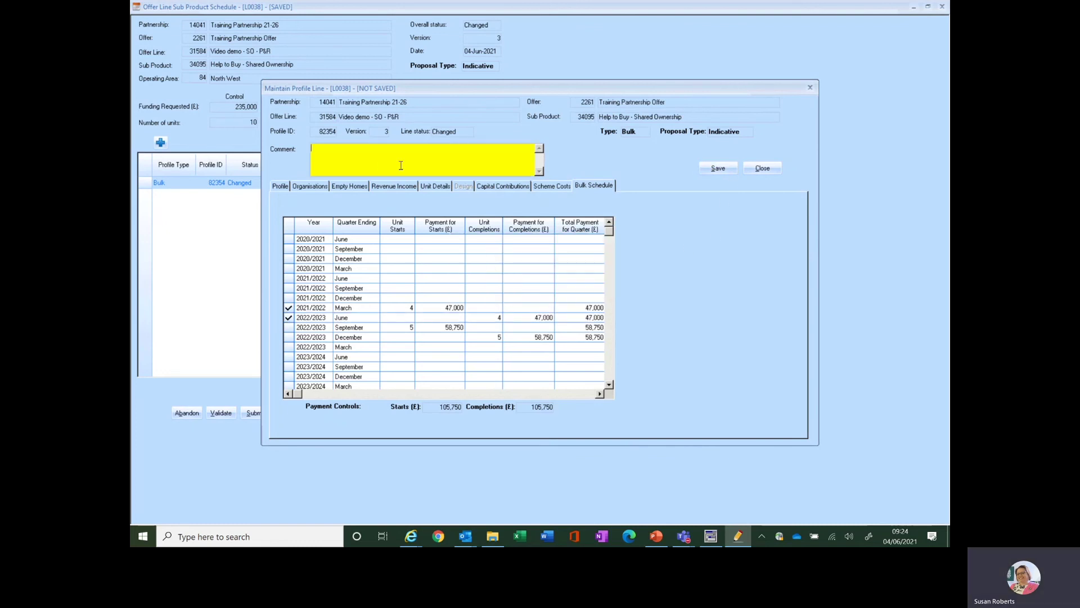
type("Bulk line redced ")
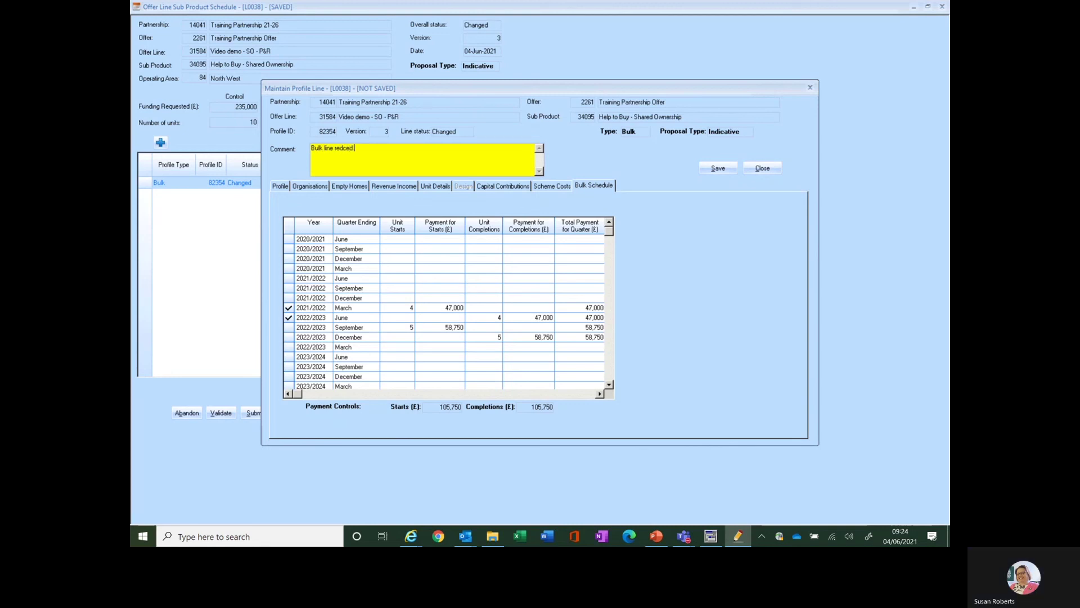
type("by 1 uni")
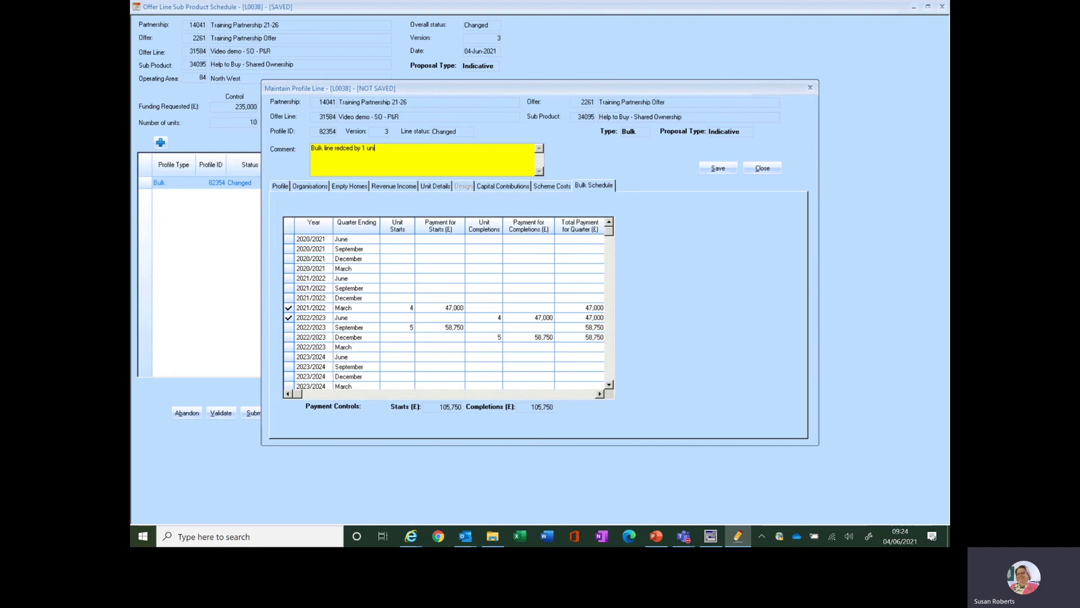
type("t to schedule out of bulk")
left_click(708, 168)
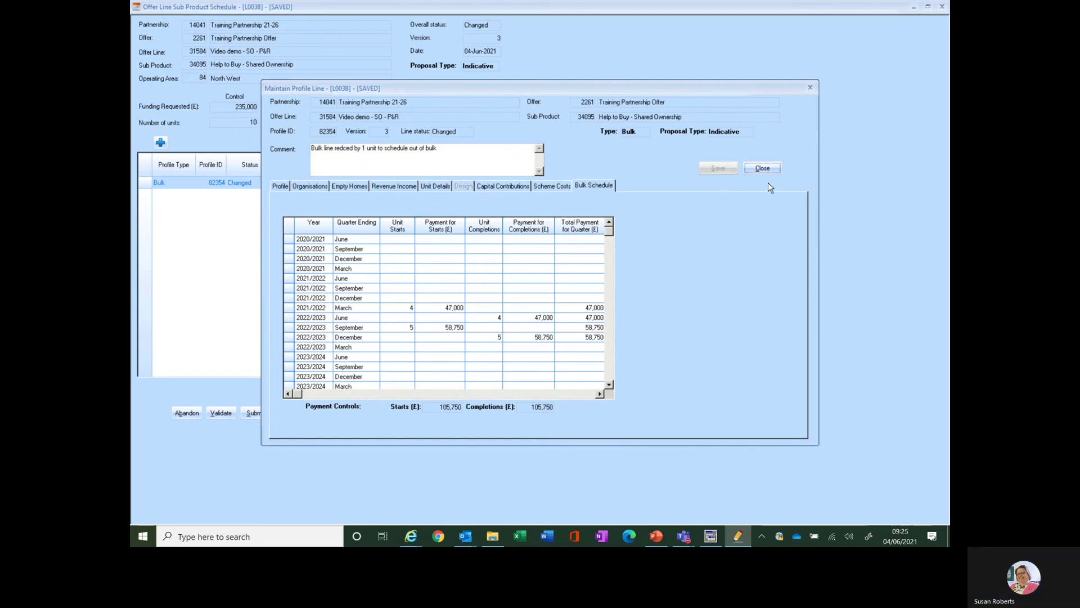
left_click(764, 169)
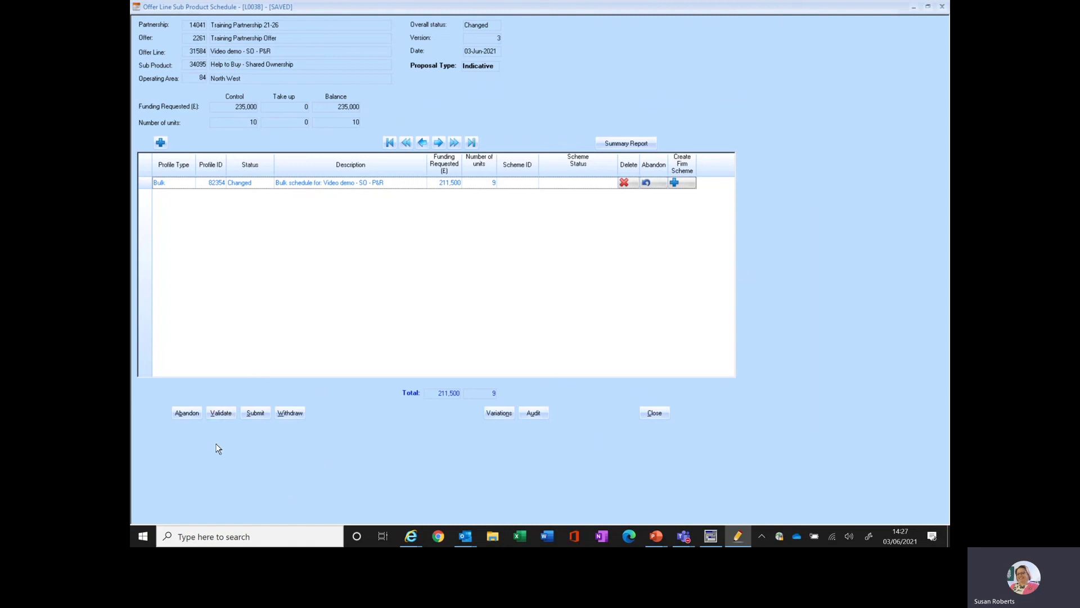
- Validate the offer line sub product schedule, reviewing all the validation messages through to the last one
left_click(221, 413)
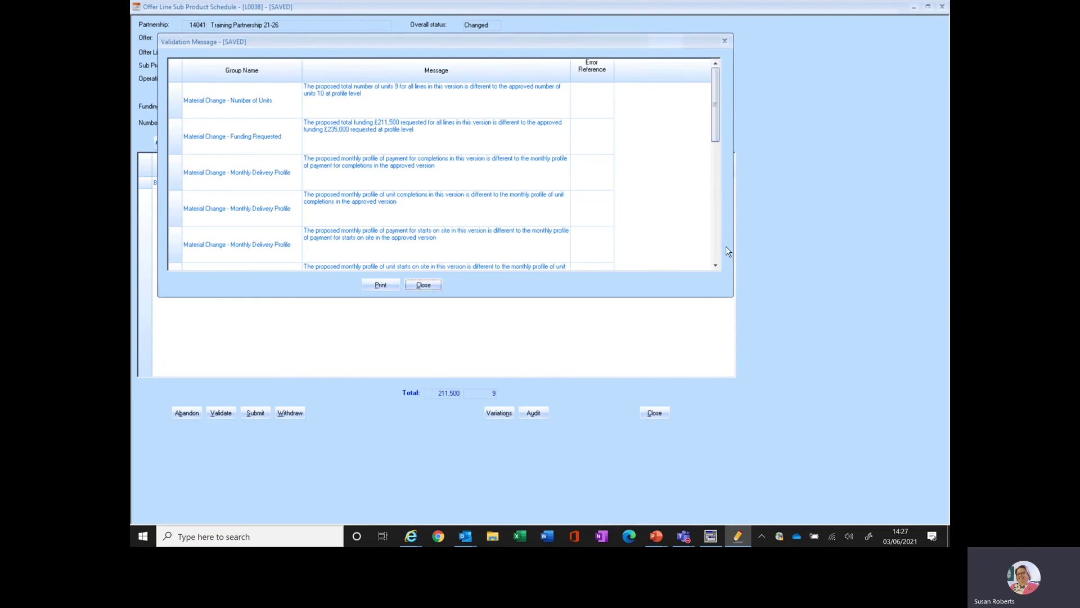
left_click(714, 266)
left_click(715, 265)
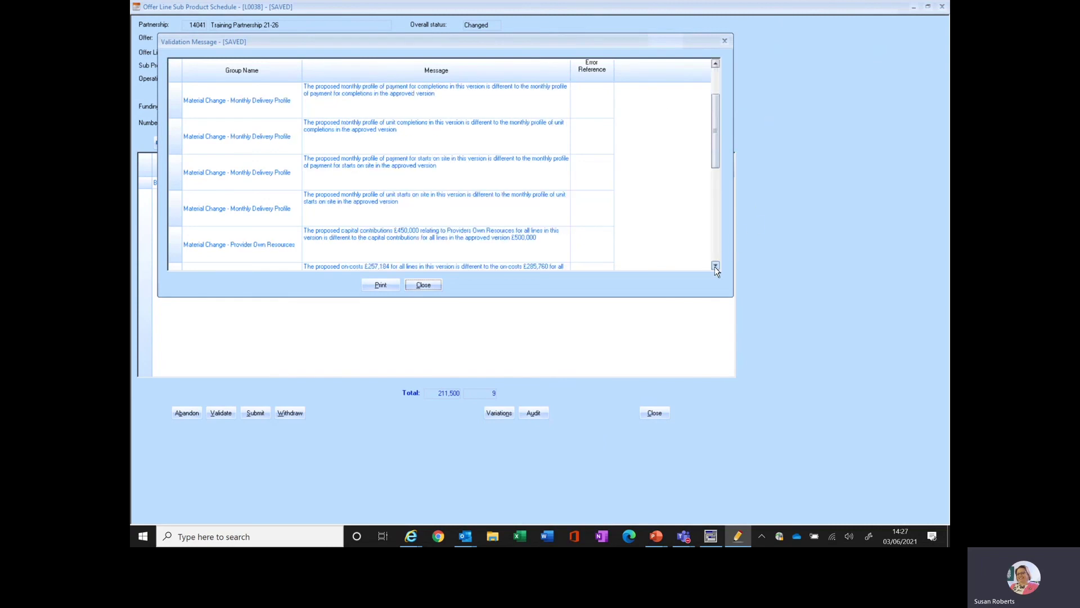
left_click(715, 266)
left_click(715, 266)
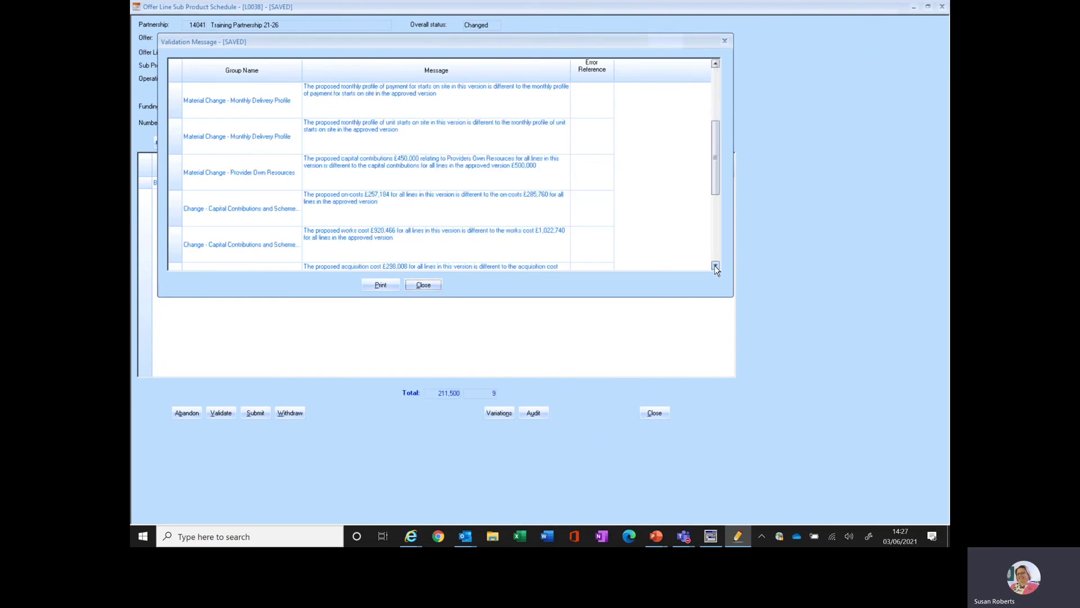
left_click(715, 266)
left_click(714, 266)
left_click(715, 266)
left_click(715, 265)
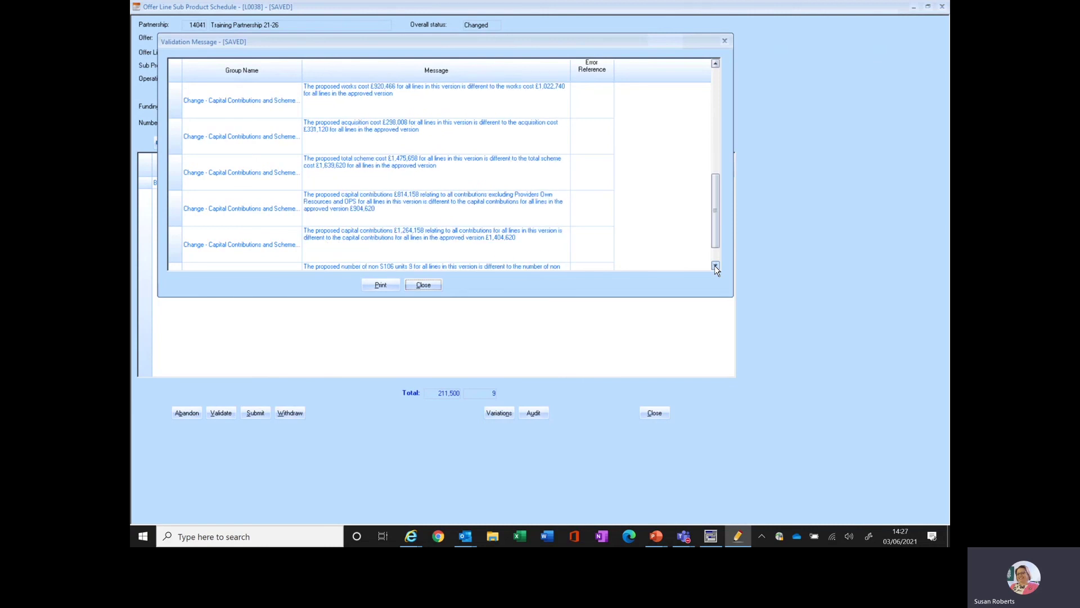
left_click(715, 266)
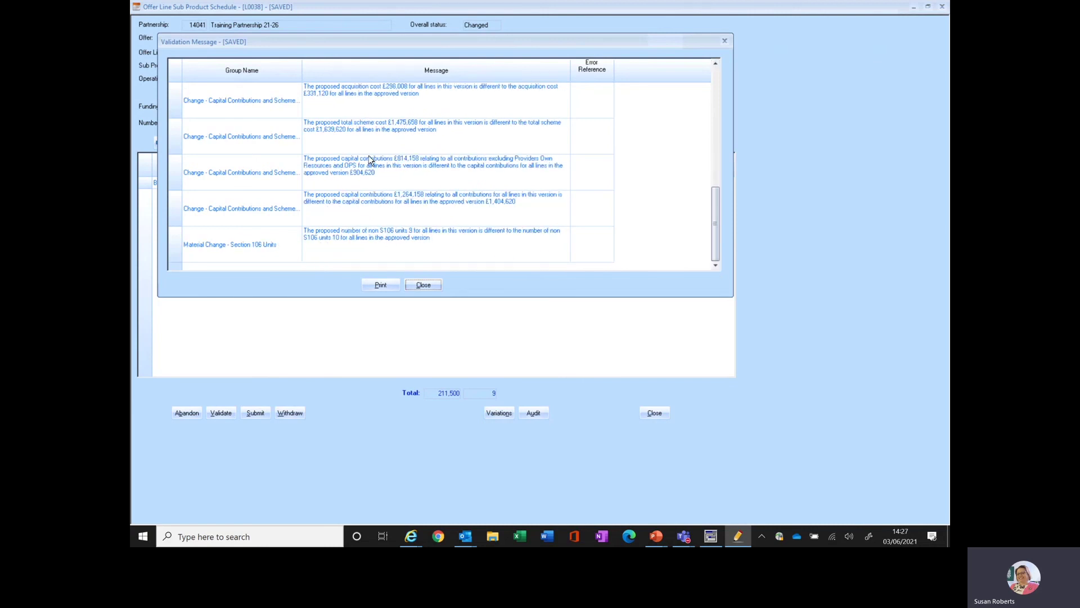
left_click(427, 284)
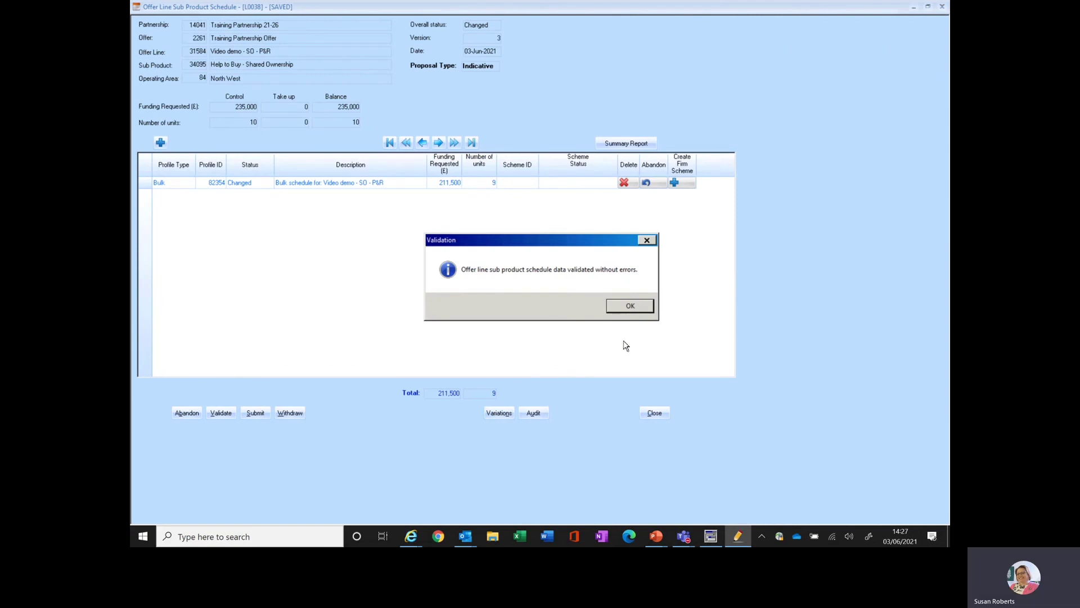
left_click(631, 306)
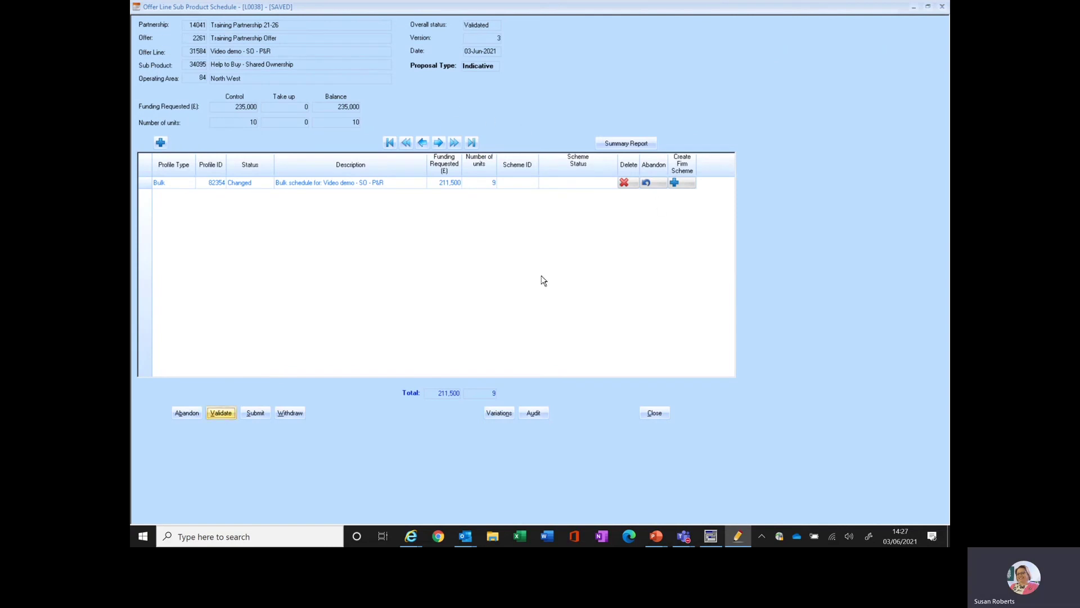
key("alt+Tab")
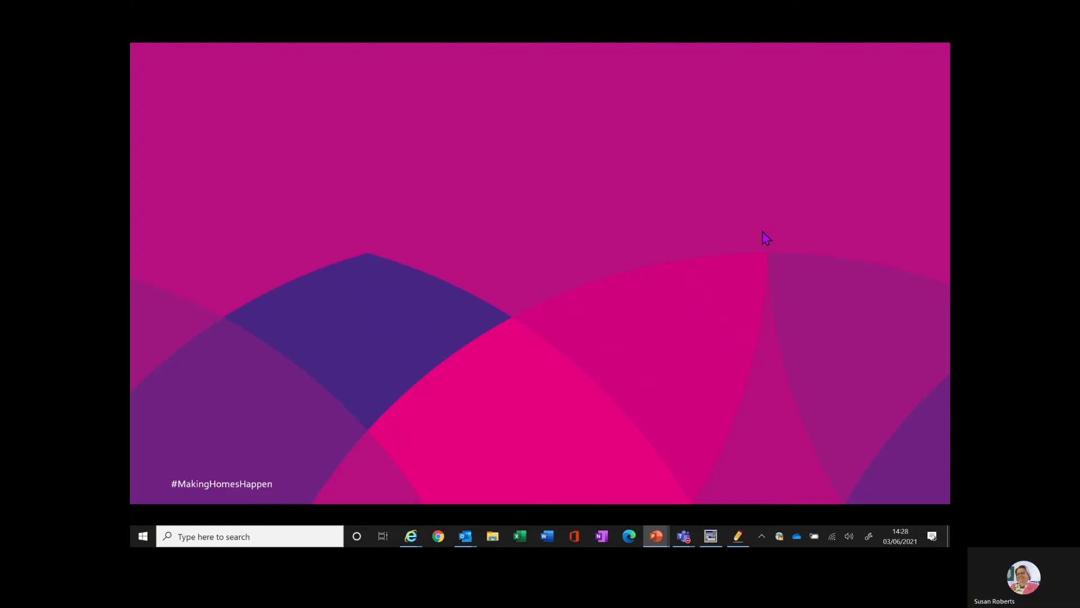
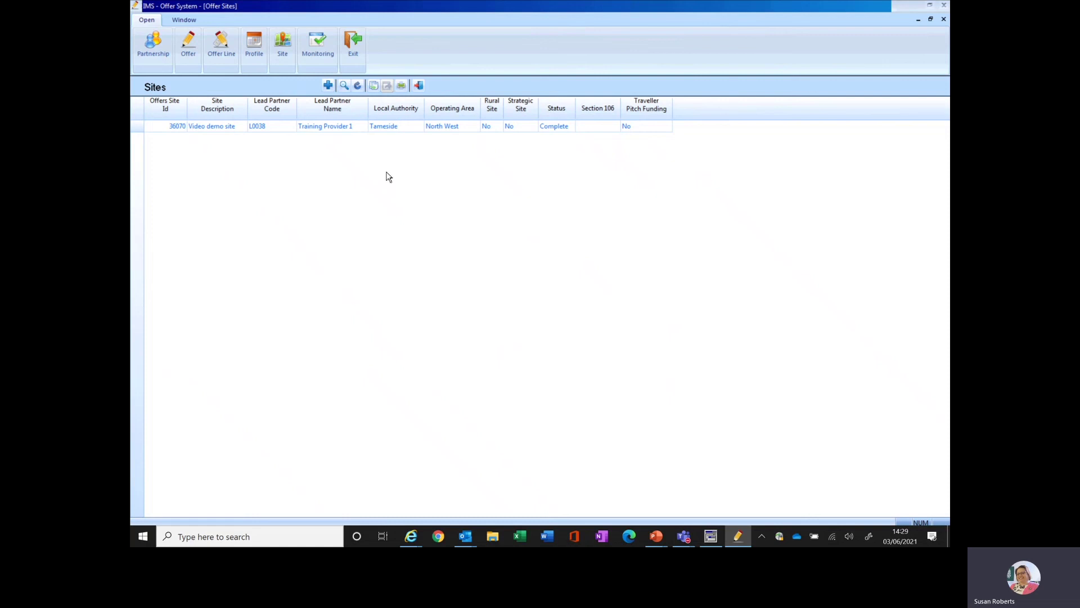
- Start a new site with the description "Wigan video demo site 2b"
left_click(328, 85)
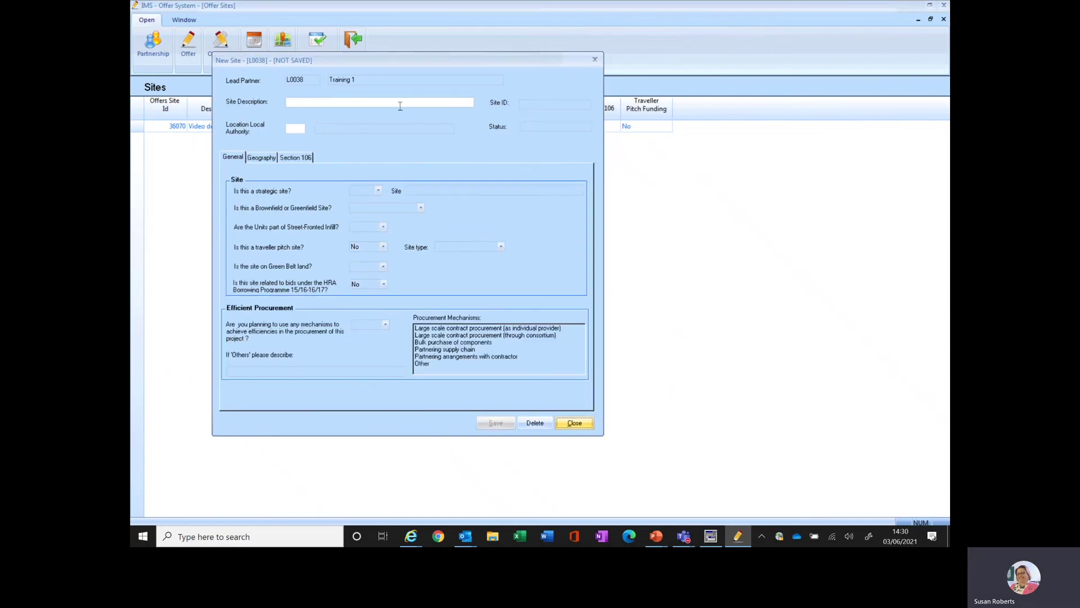
left_click(339, 103)
type("Wigan video de")
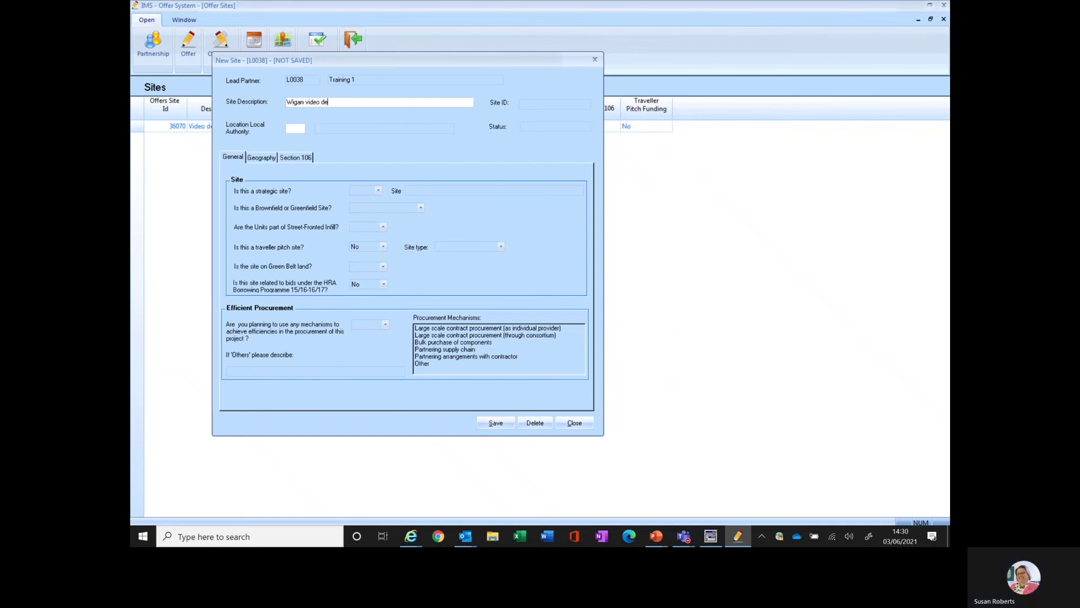
type("mo sit")
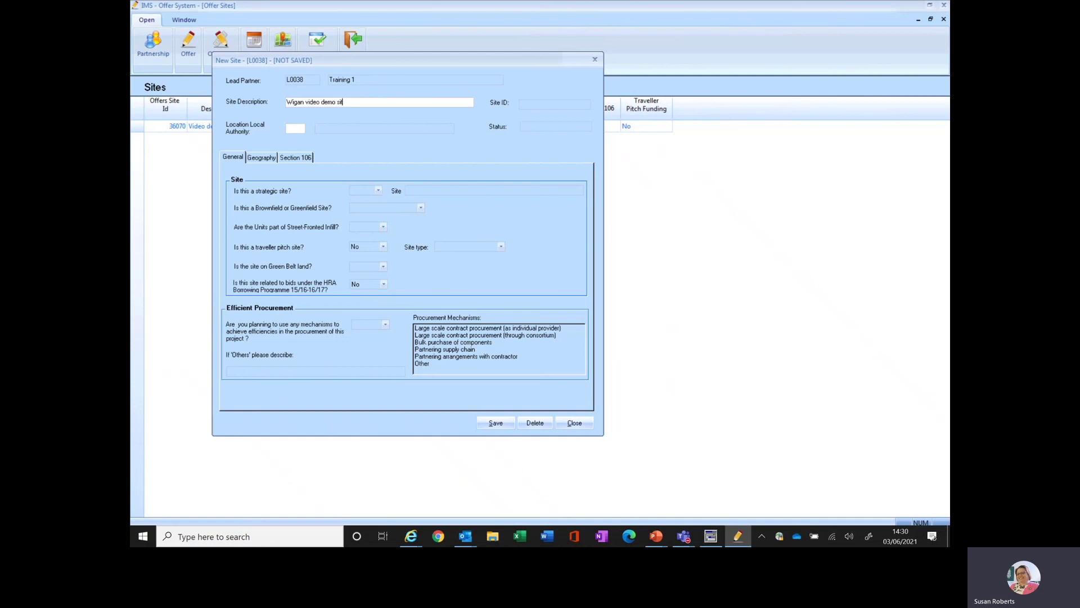
type("e 2b")
- Find and assign Wigan (615) as the new site's local authority, and save the site
double_click(294, 129)
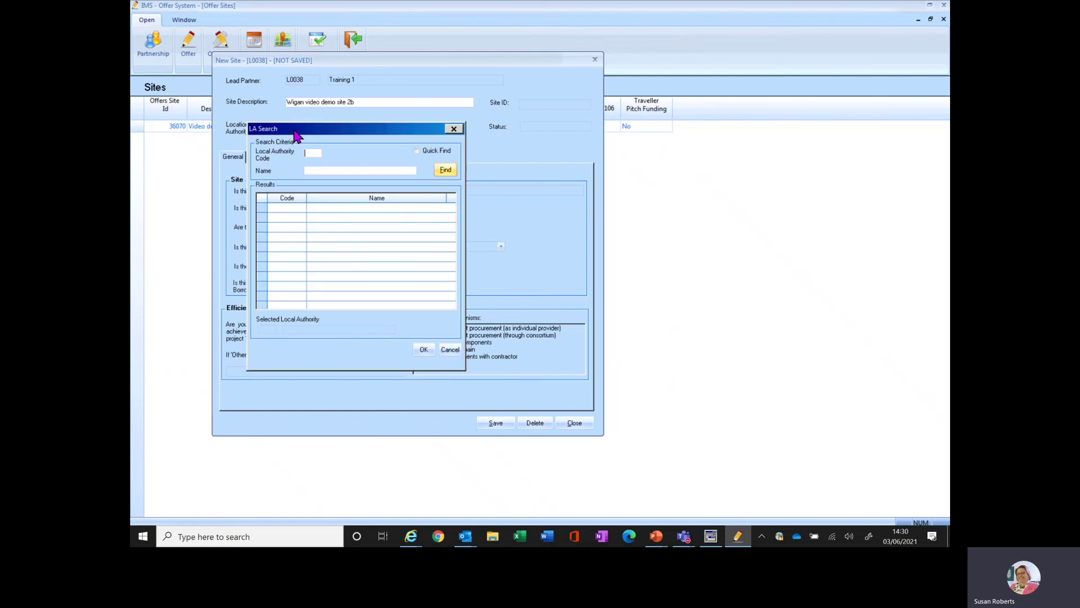
left_click(325, 171)
type("wiga")
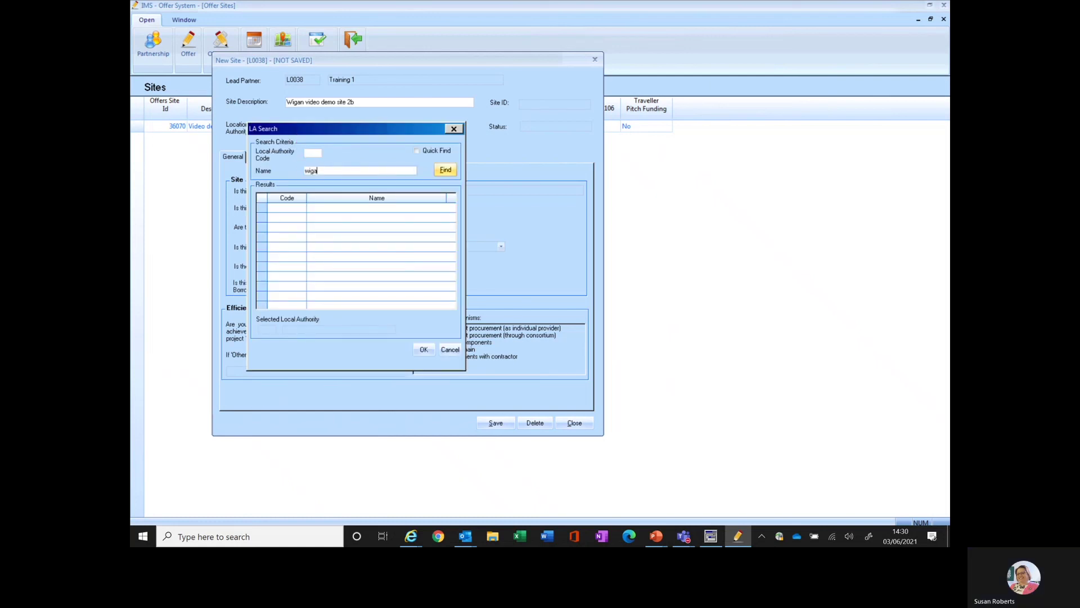
type("n")
left_click(444, 169)
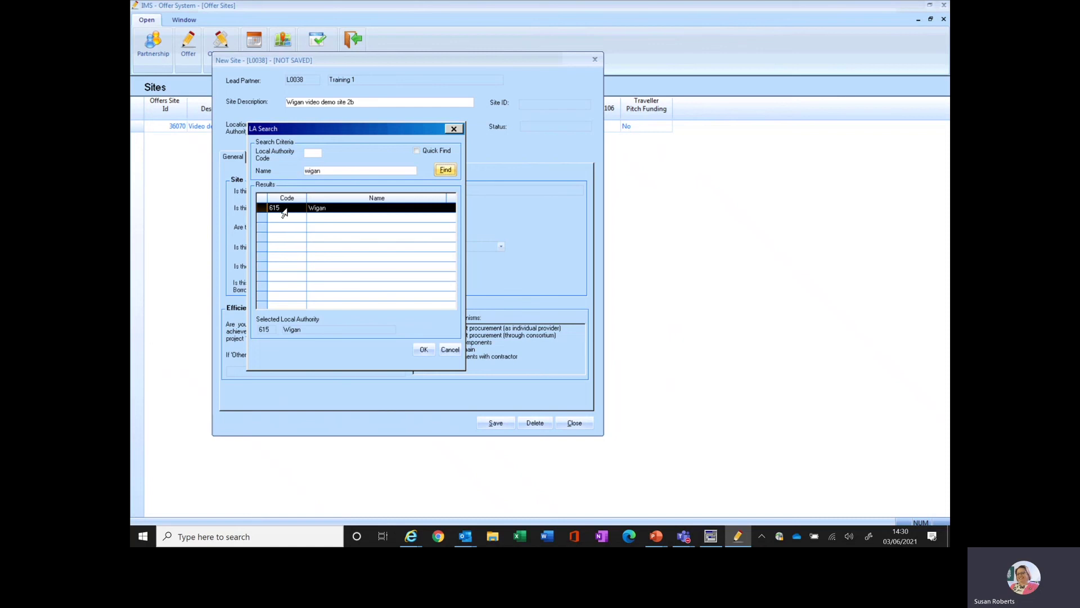
double_click(284, 209)
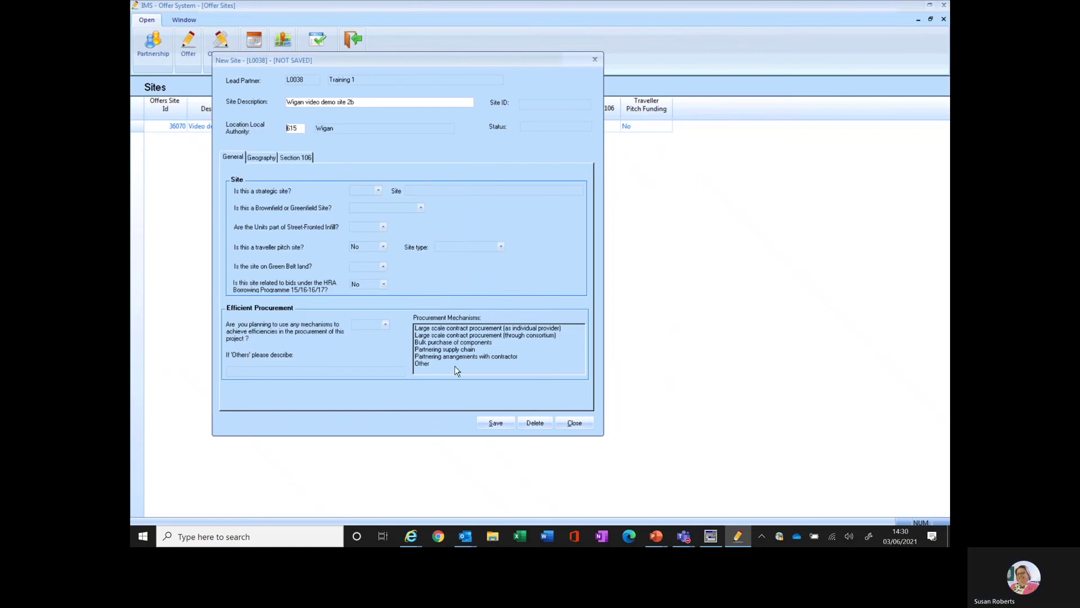
left_click(496, 423)
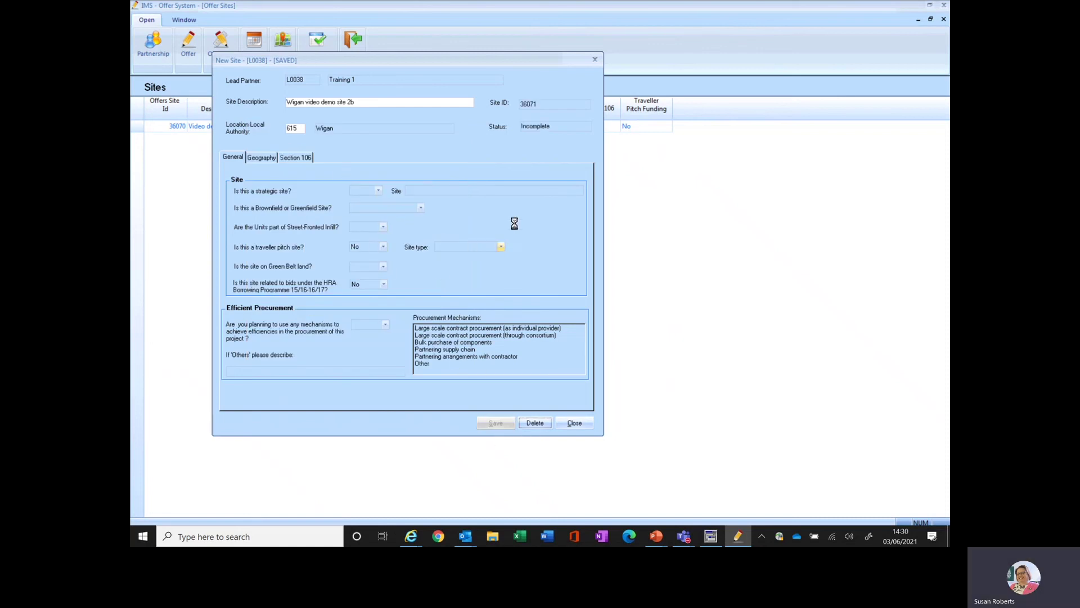
- Answer No to whether this is a strategic site and classify it as Brown Field
left_click(378, 192)
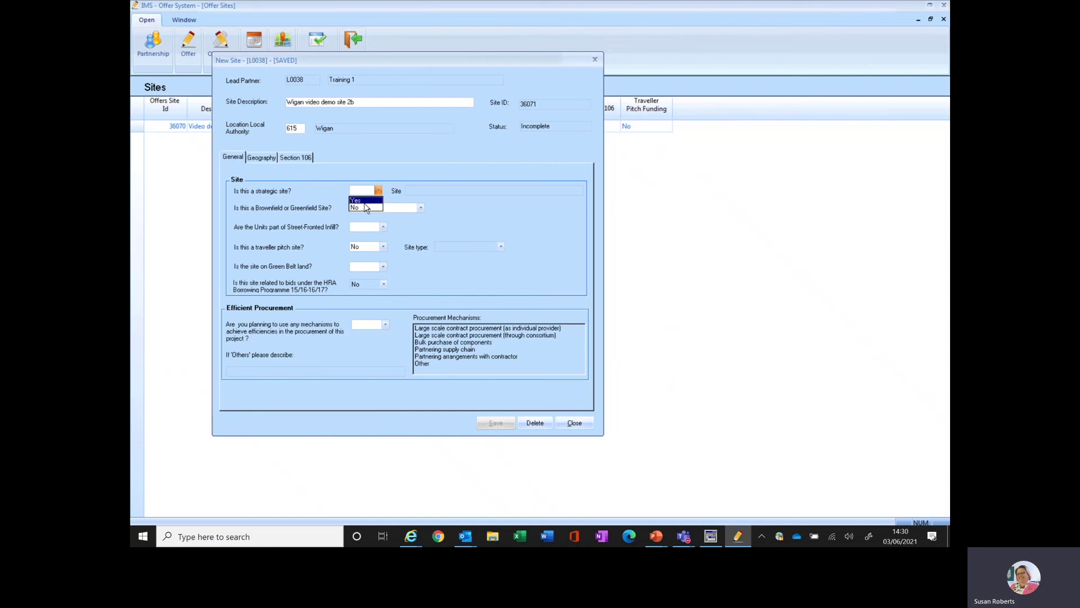
left_click(363, 206)
left_click(382, 209)
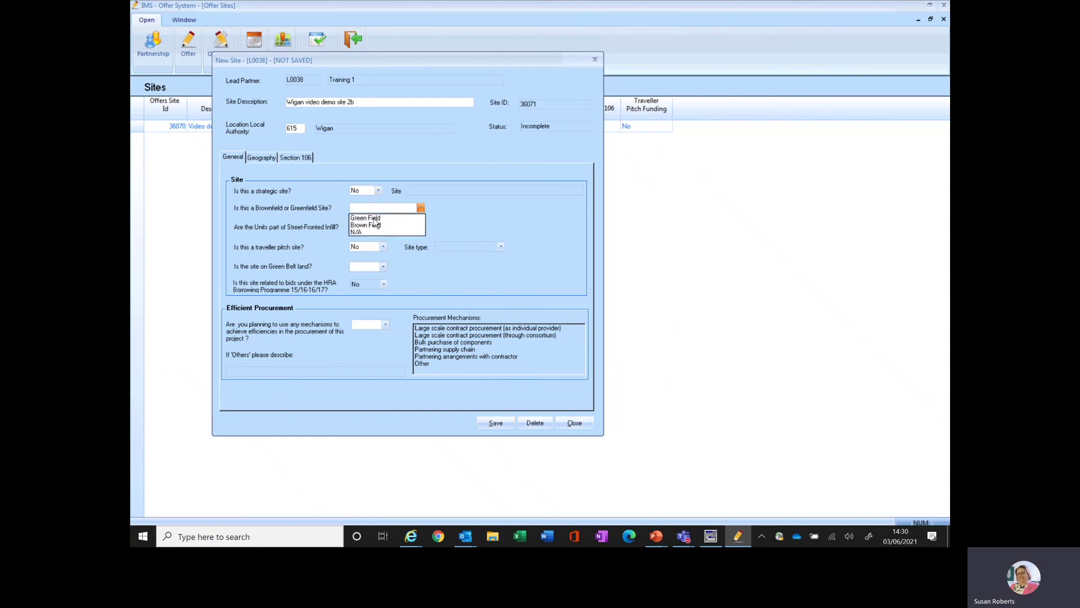
left_click(373, 217)
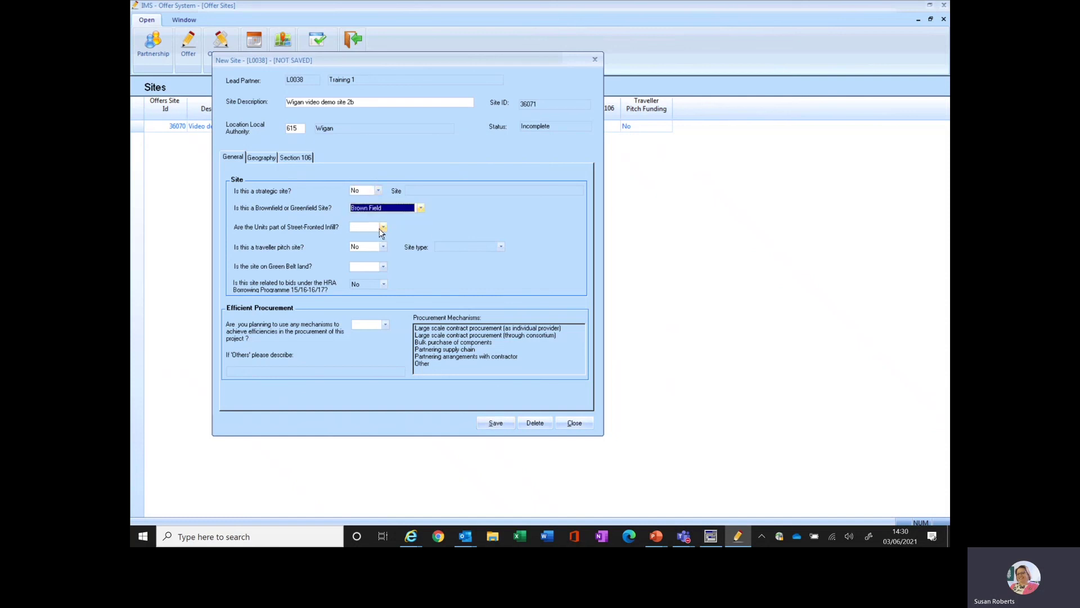
- Answer No to street-fronted infill, Green Belt land and planned efficient procurement mechanisms for the new site
left_click(382, 227)
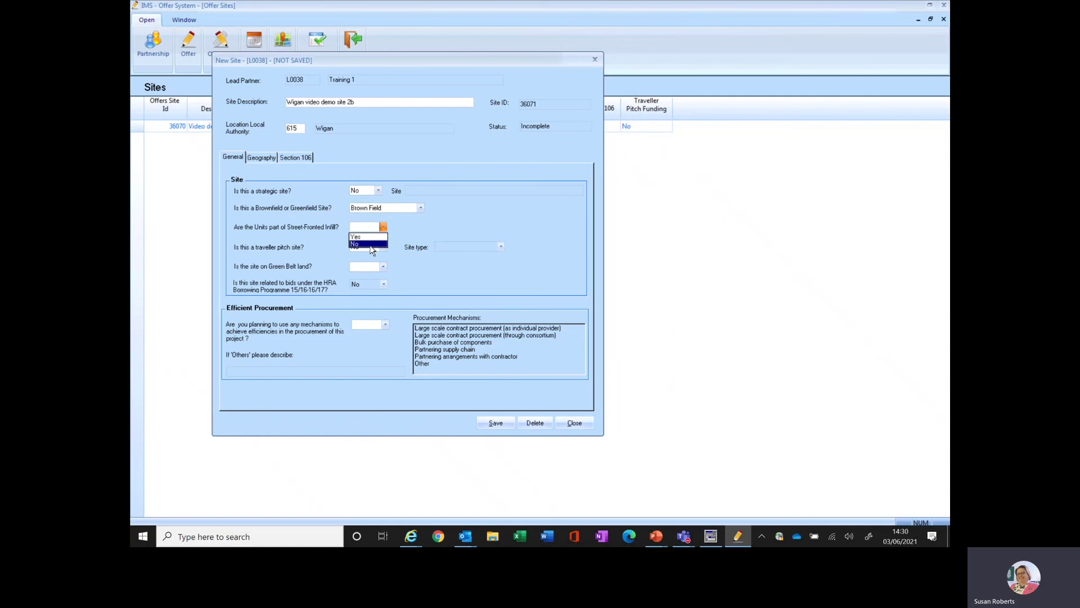
left_click(371, 249)
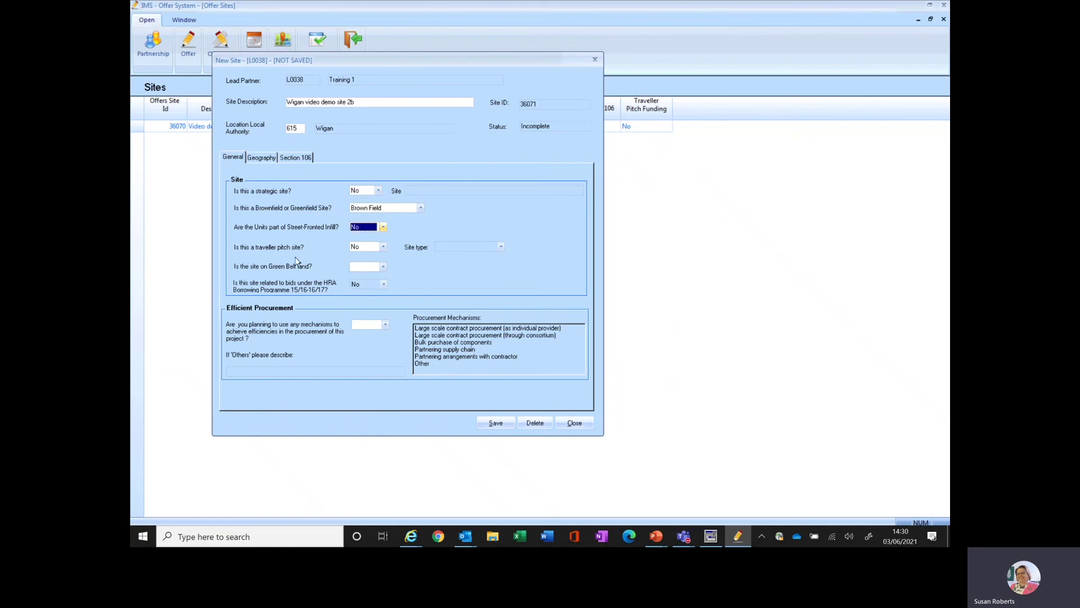
left_click(383, 267)
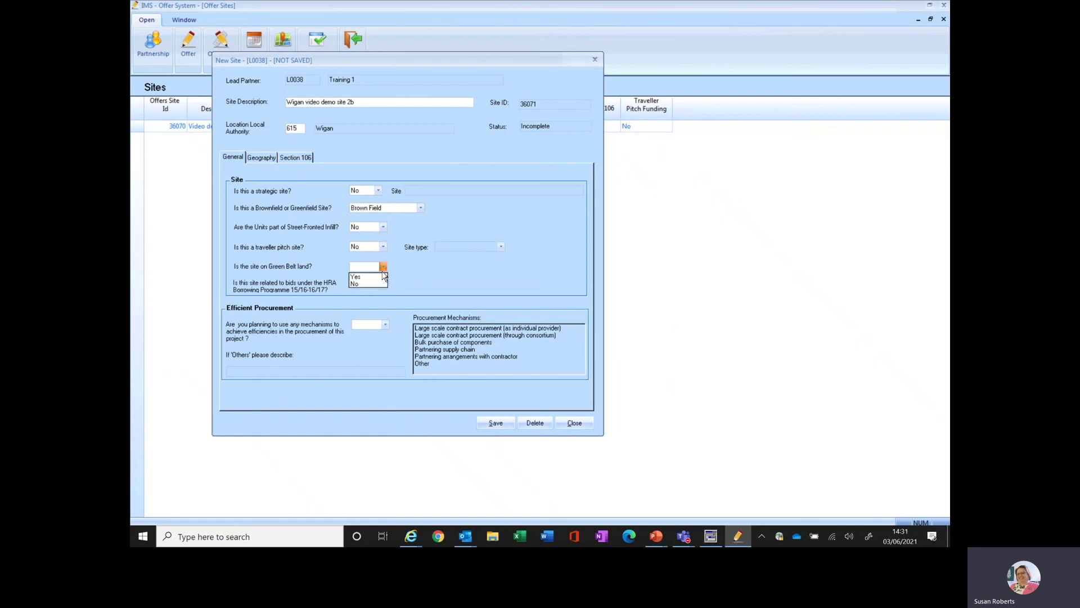
left_click(376, 284)
left_click(385, 327)
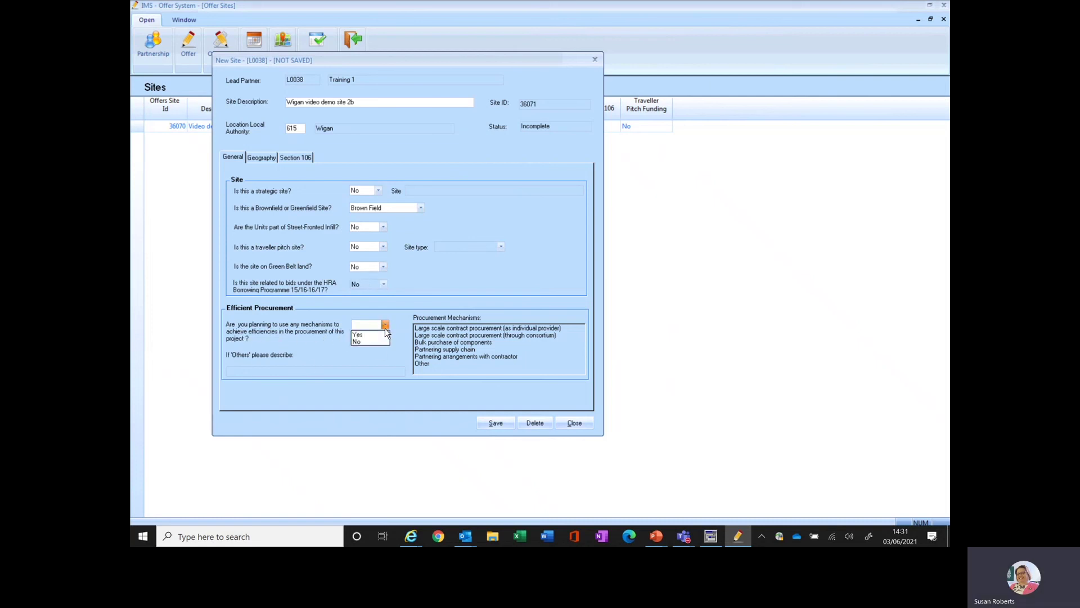
left_click(363, 342)
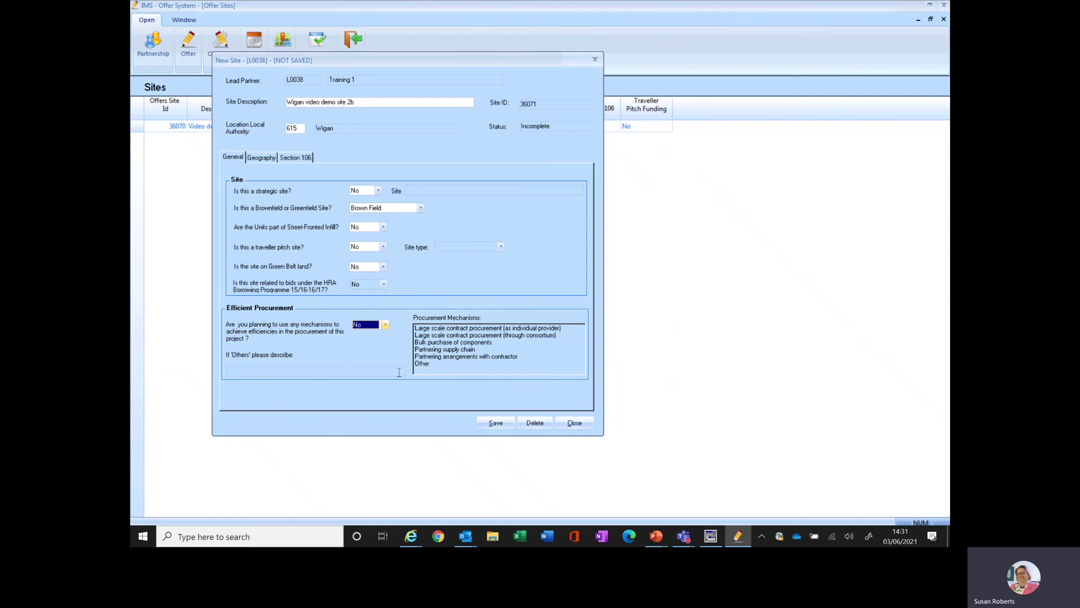
- Enter the site's O.S. co-ordinates X 364699 and Y 400526, accept the geographical information, and fill in the site's postcode
left_click(264, 159)
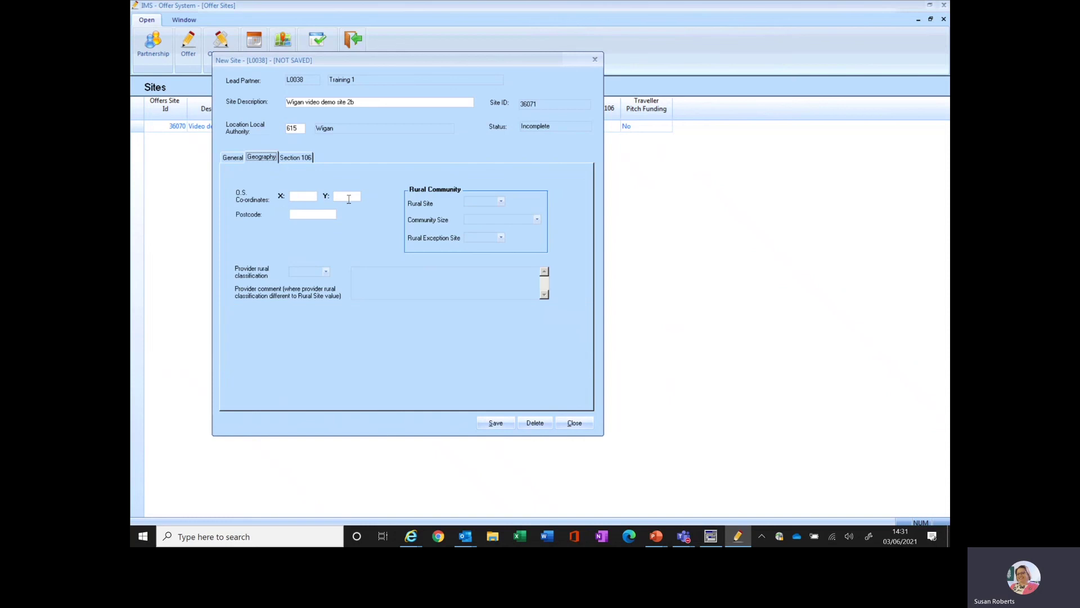
left_click(305, 195)
type("364699")
left_click(347, 194)
type("400526")
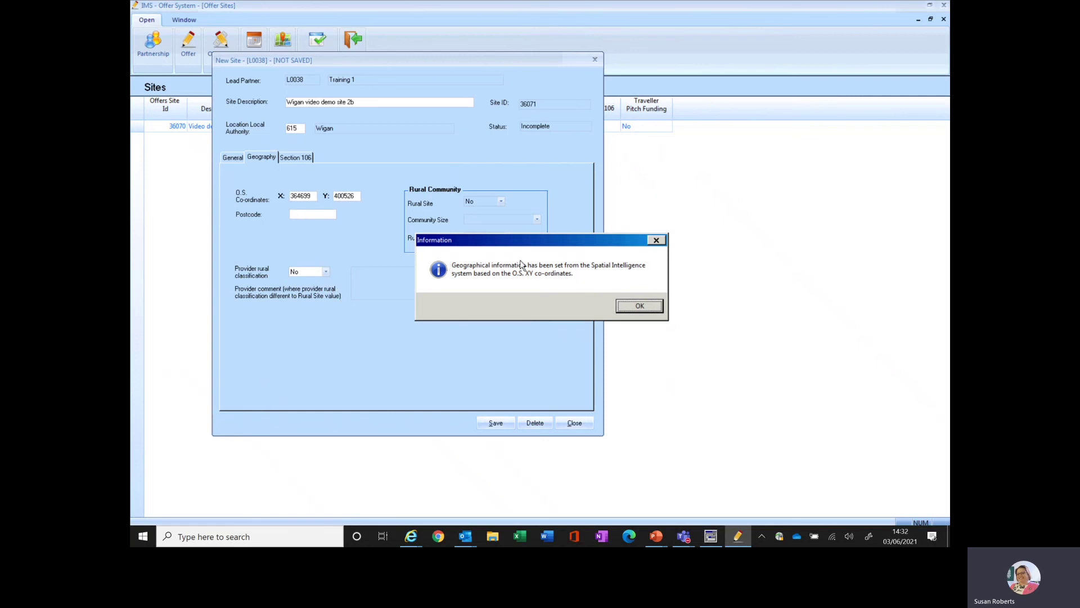
left_click_drag(520, 245, 513, 280)
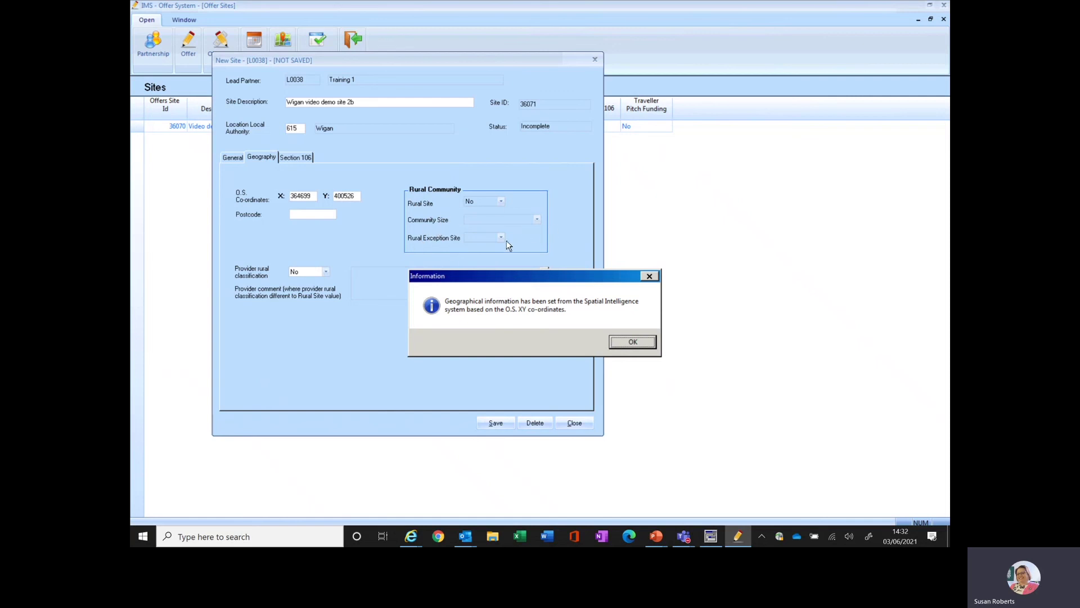
left_click(630, 341)
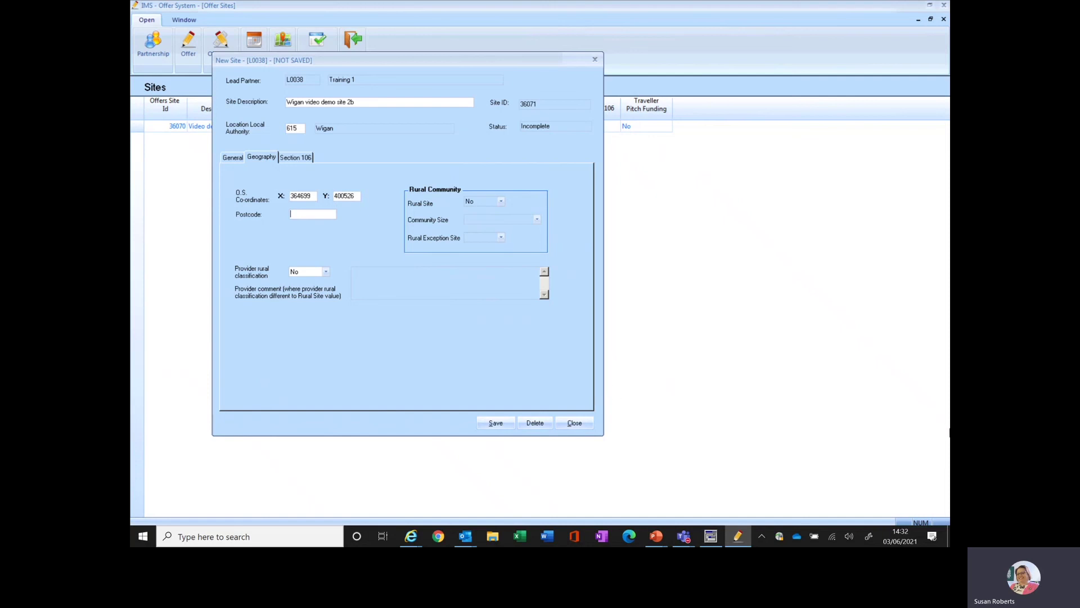
type("WN7 5AU")
- Answer No to the first Section 106 question, save the site, and close both it and the sites list
left_click(299, 160)
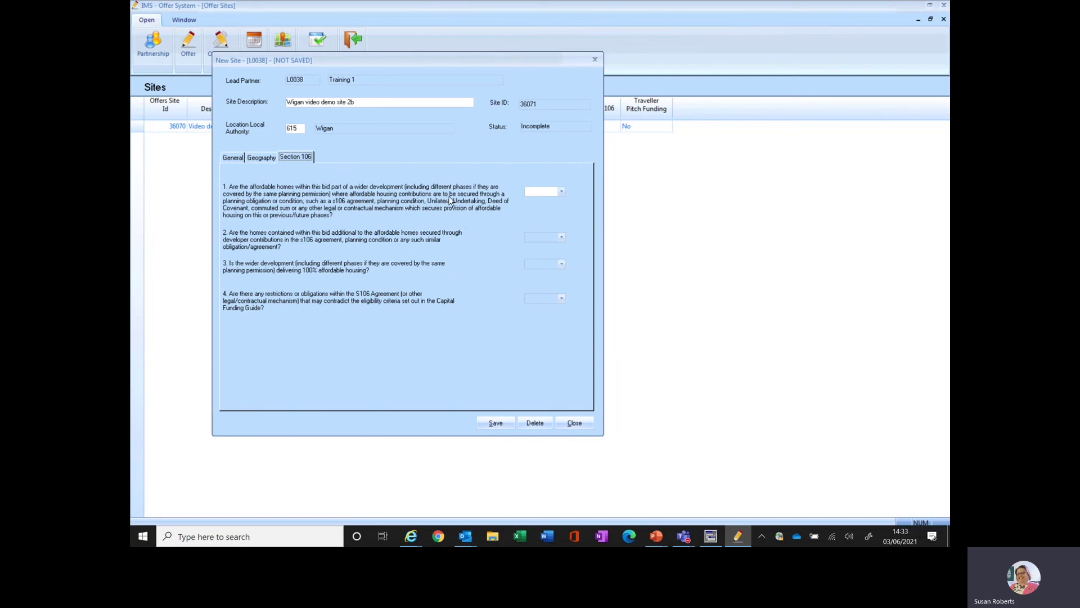
left_click(562, 192)
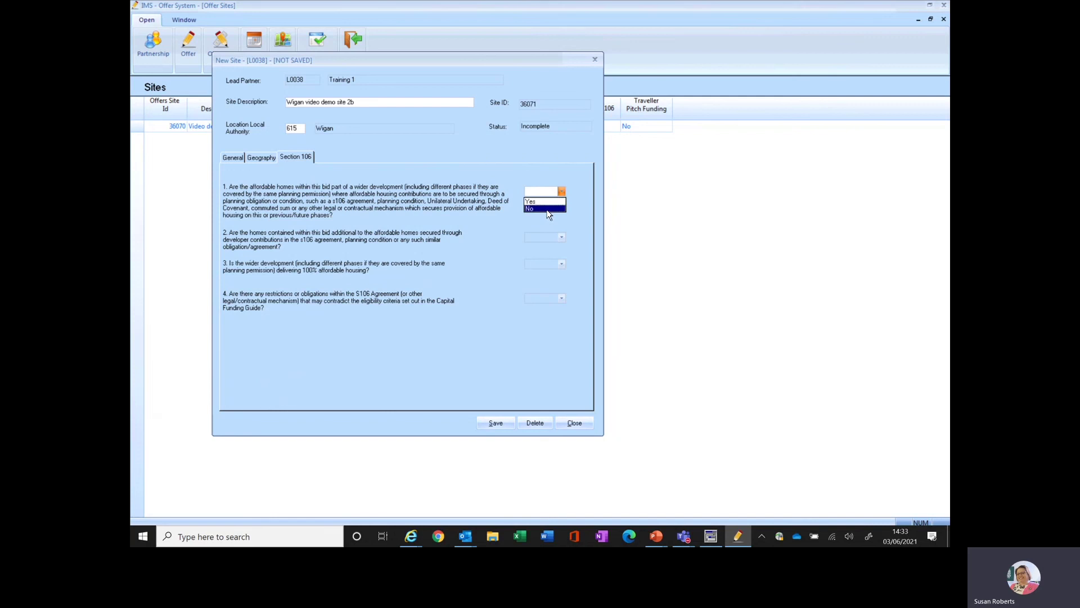
left_click(545, 209)
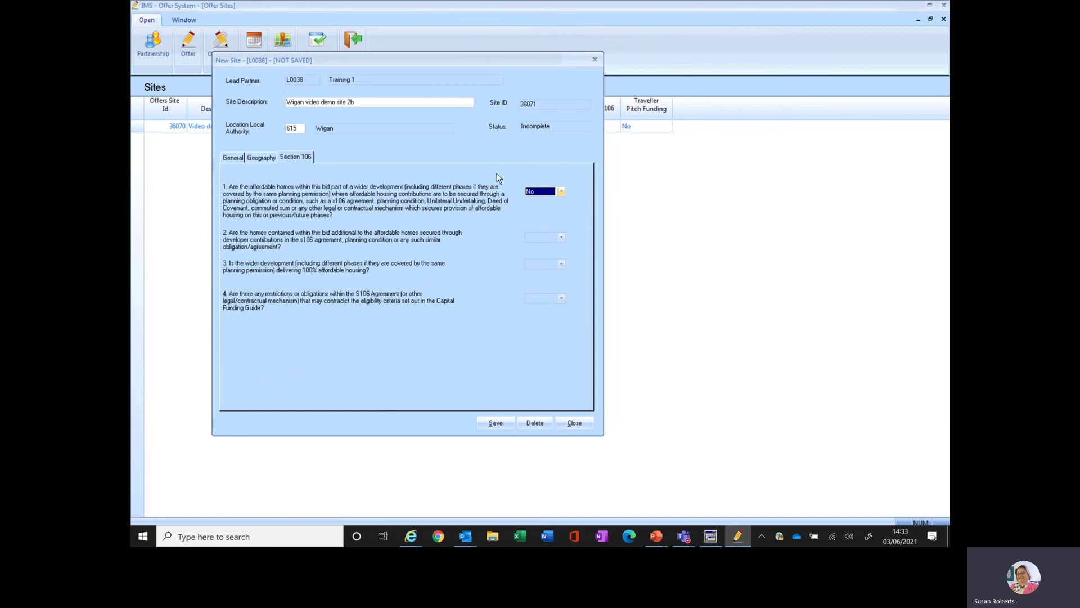
left_click(496, 423)
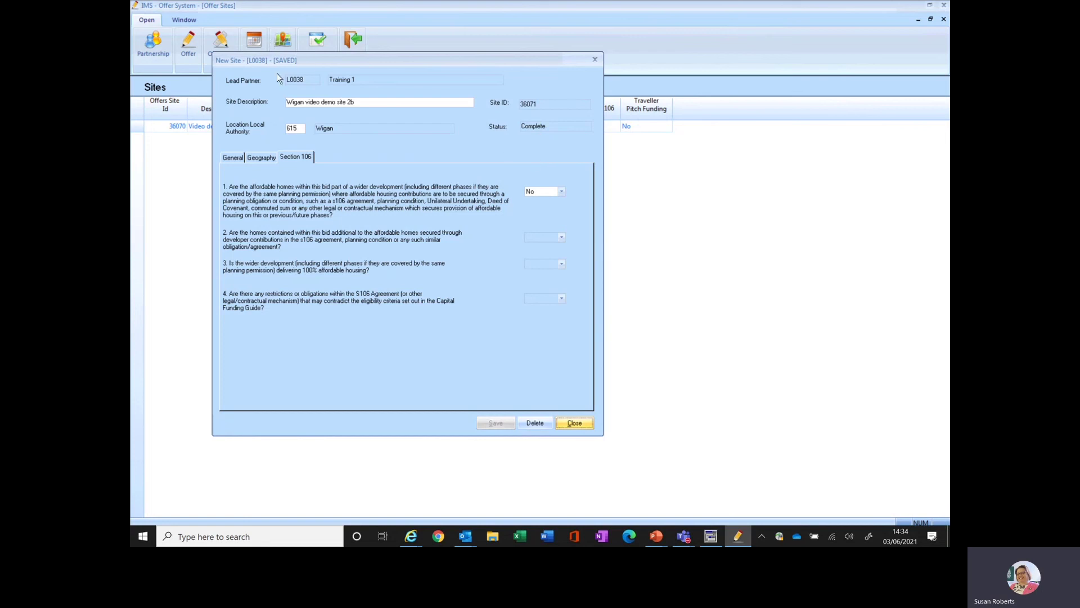
left_click(575, 423)
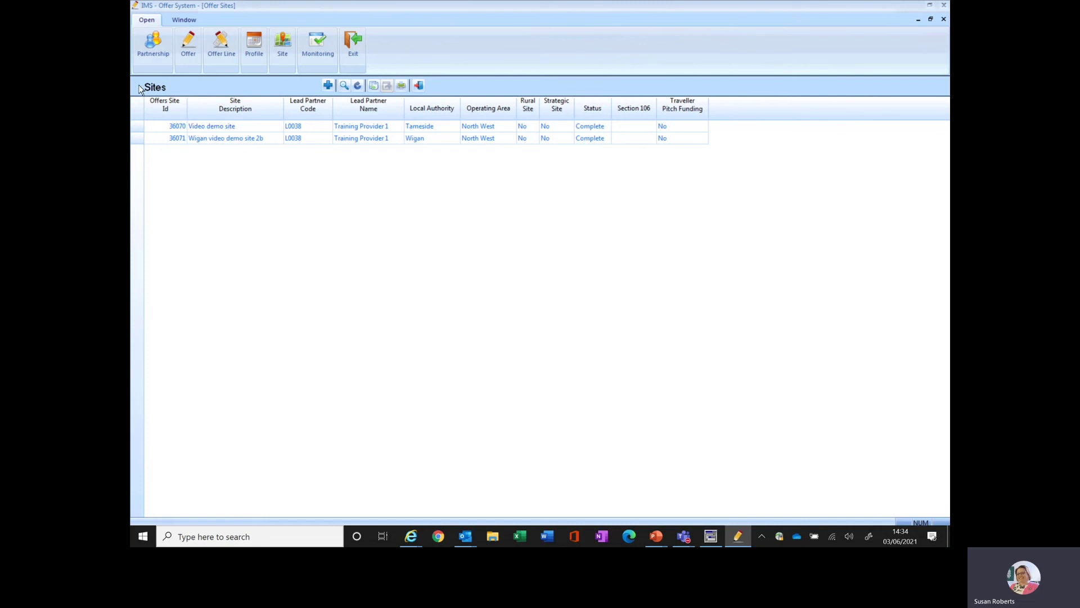
left_click(419, 86)
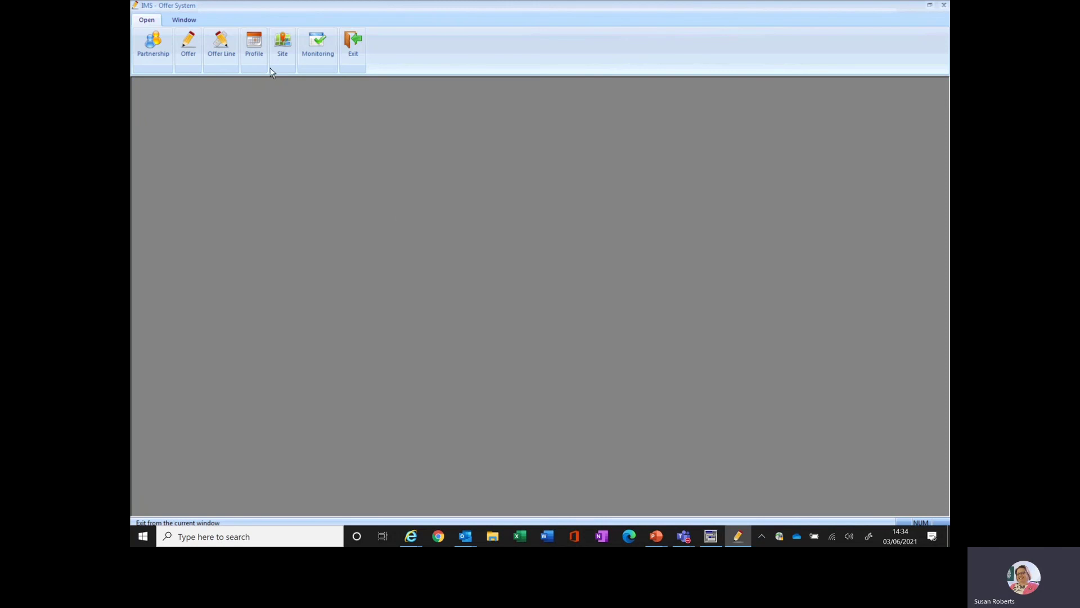
- List the offer line sub product profiles and open the schedule for Video demo - SO - P&R (Help to Buy - Shared Ownership)
left_click(258, 48)
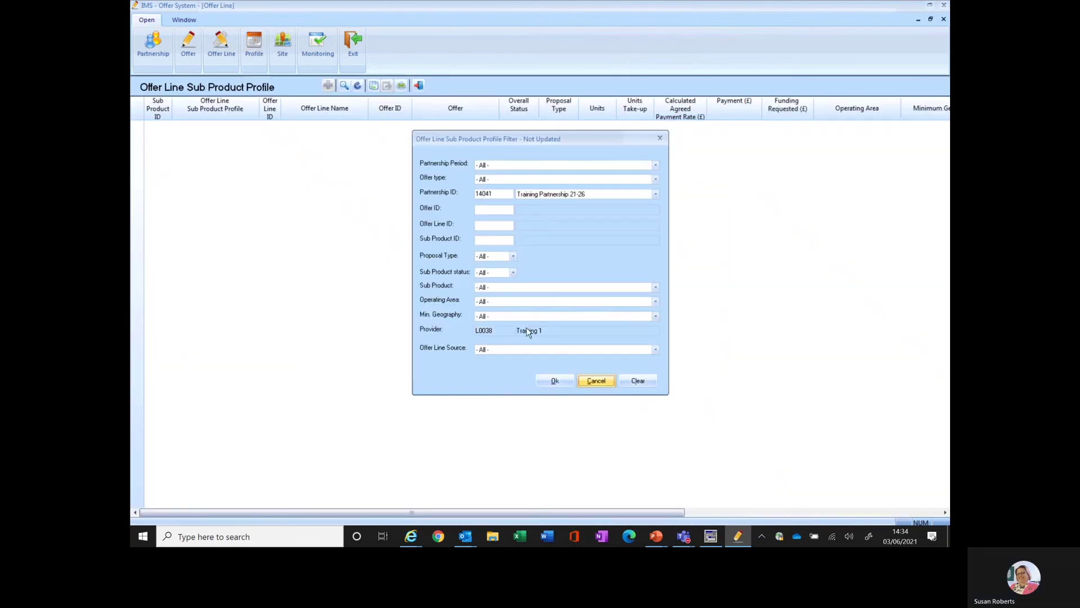
left_click(552, 378)
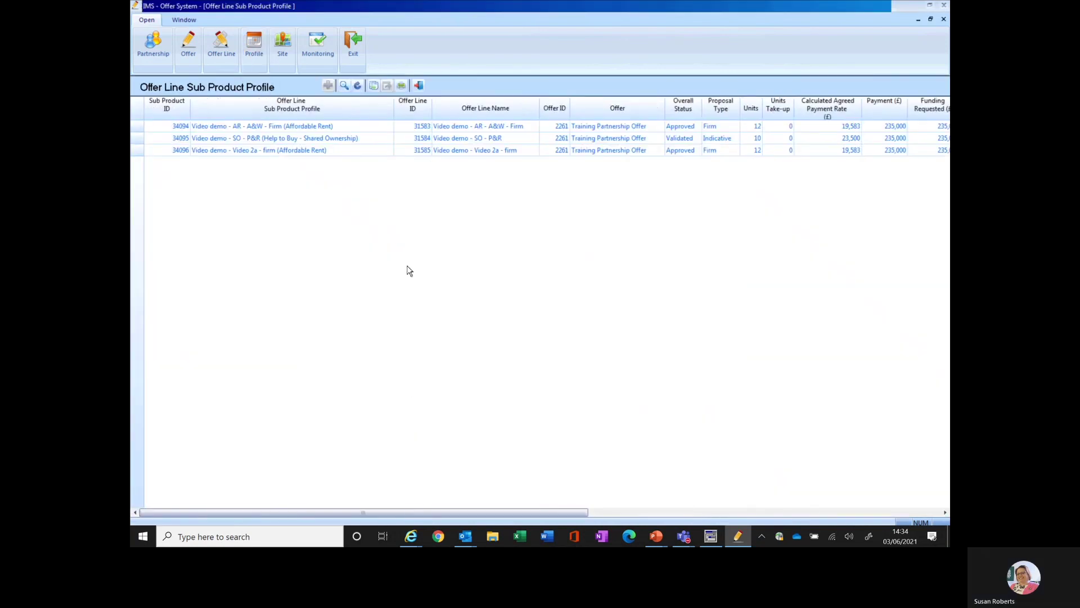
left_click(247, 138)
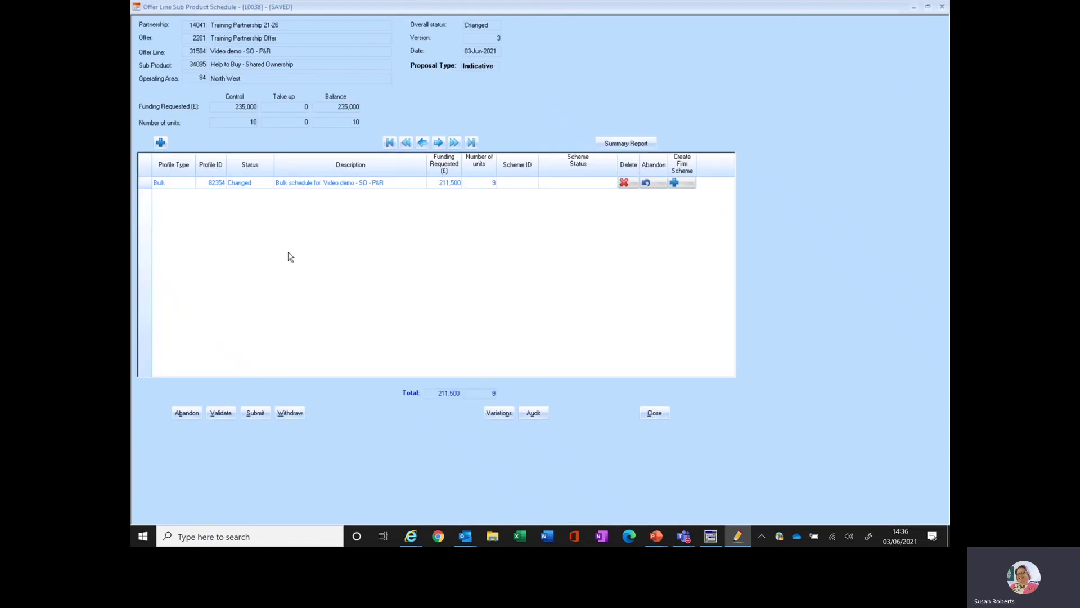
- Add a scheme profile line titled "Wigan - 1 unit" with 1 unit and £23,500 funding requested
left_click(160, 143)
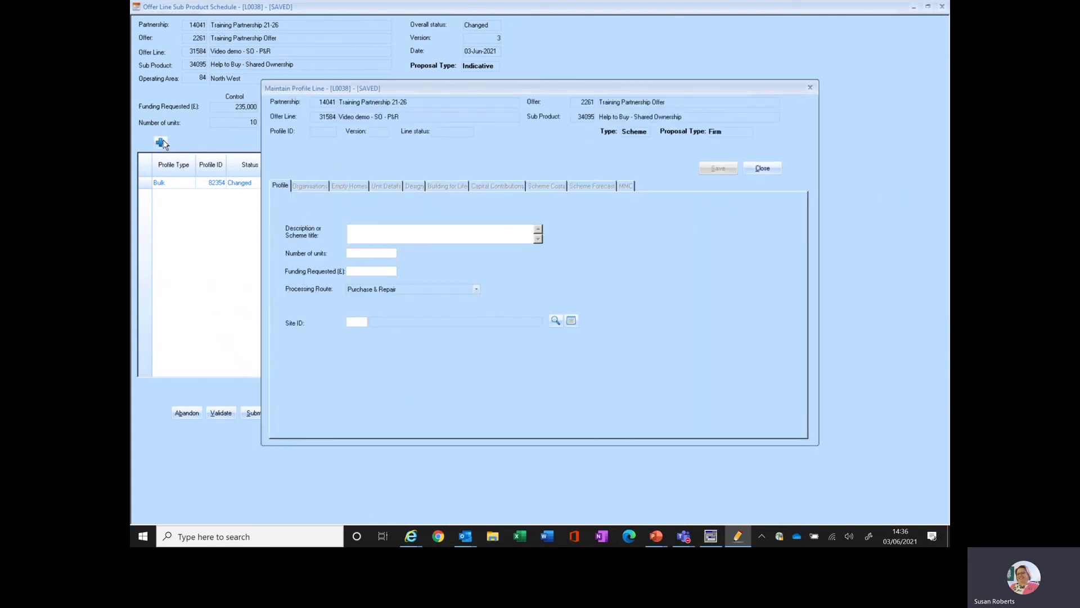
left_click(352, 231)
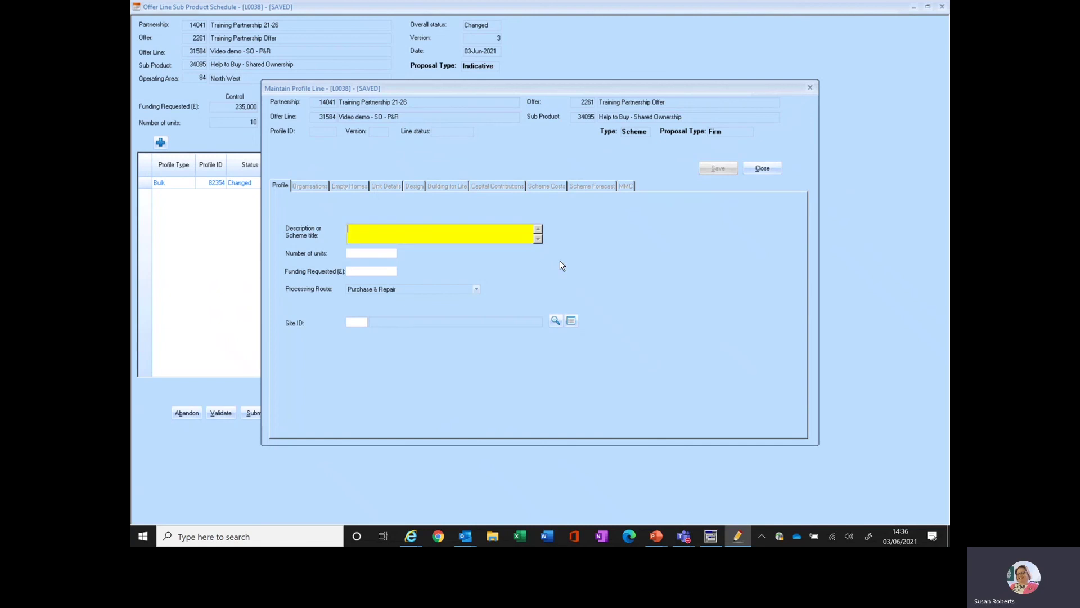
type("Wiga")
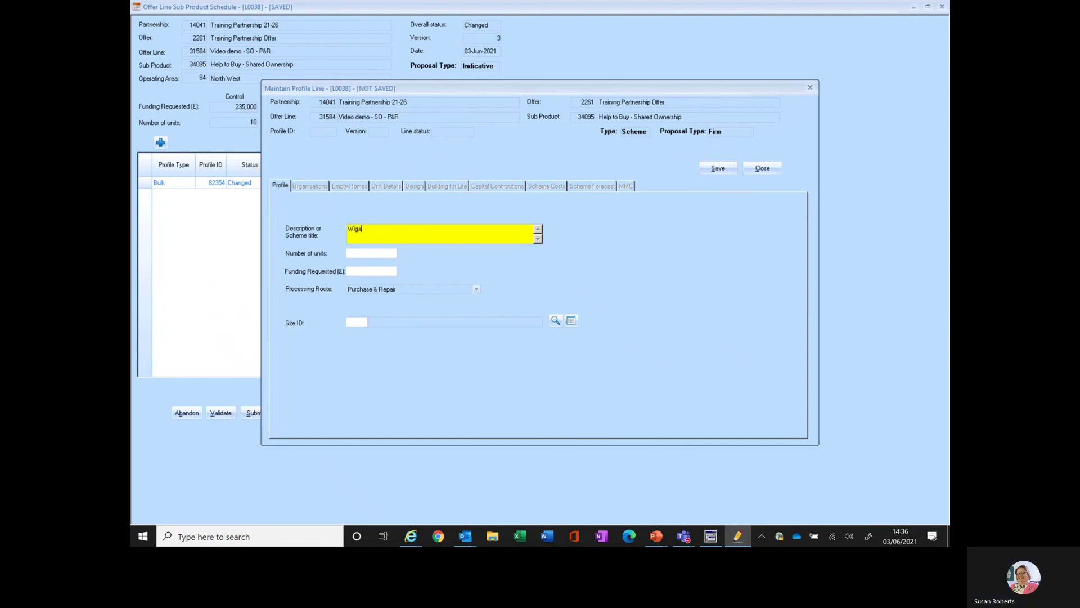
type("n - 1 unit")
left_click(380, 256)
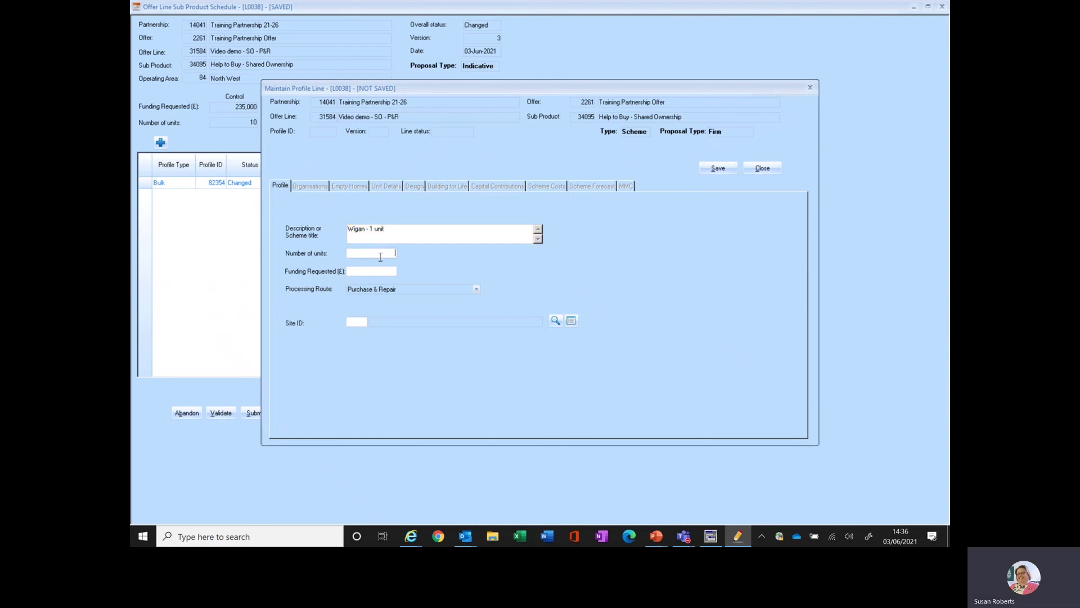
type("1")
type("23")
type("500")
- Assign Wigan video demo site 2b as the scheme's site and save the profile line
left_click(555, 322)
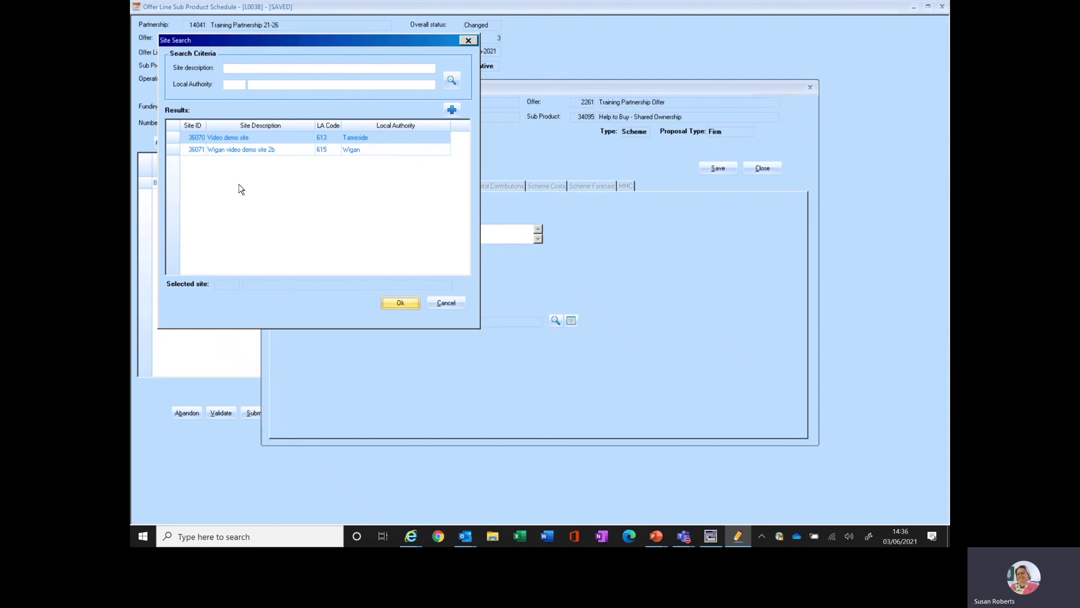
left_click(234, 151)
left_click(397, 300)
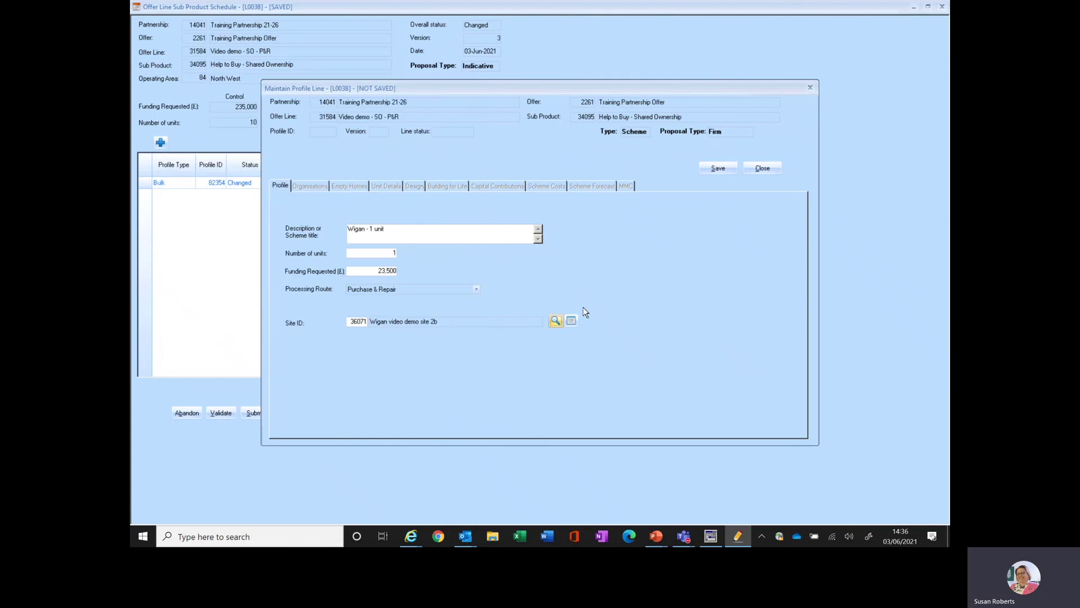
left_click(719, 169)
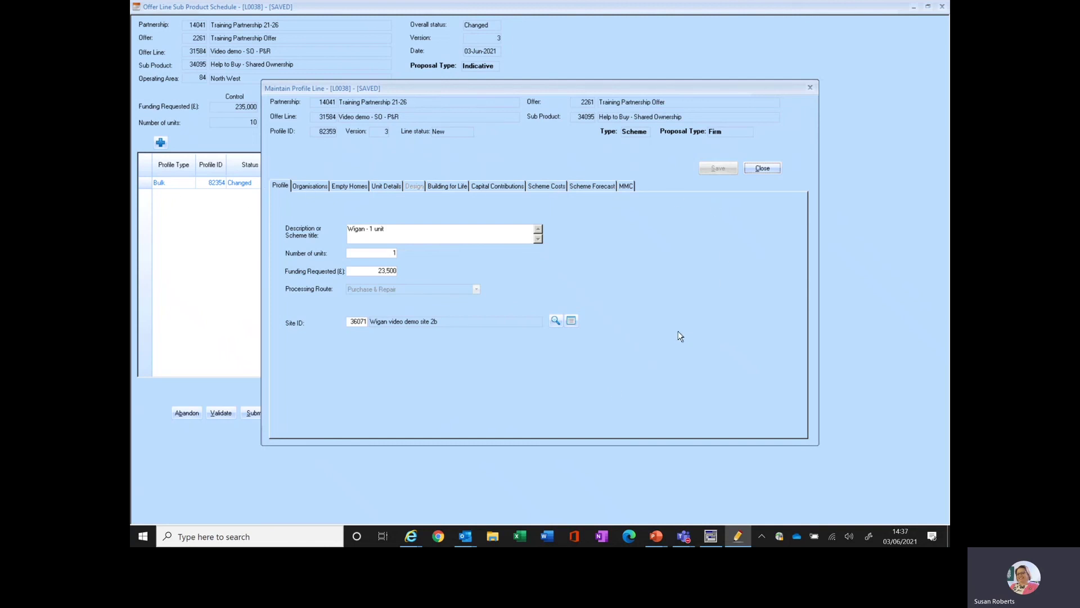
- Set L0038 - Training Provider 1 as both the developing organisation and the owner of land during development
left_click(310, 186)
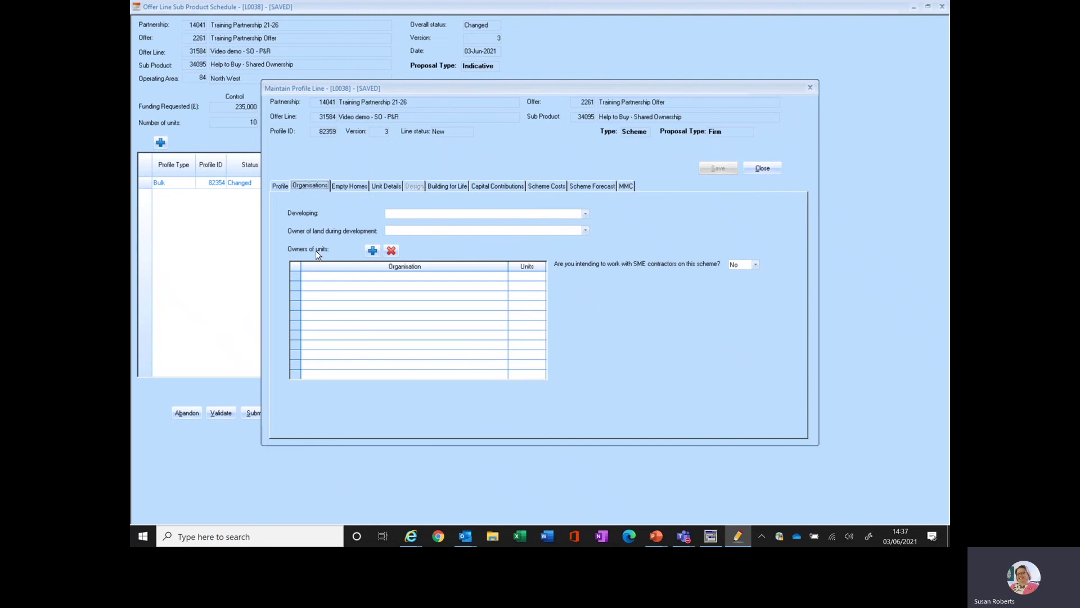
left_click(585, 214)
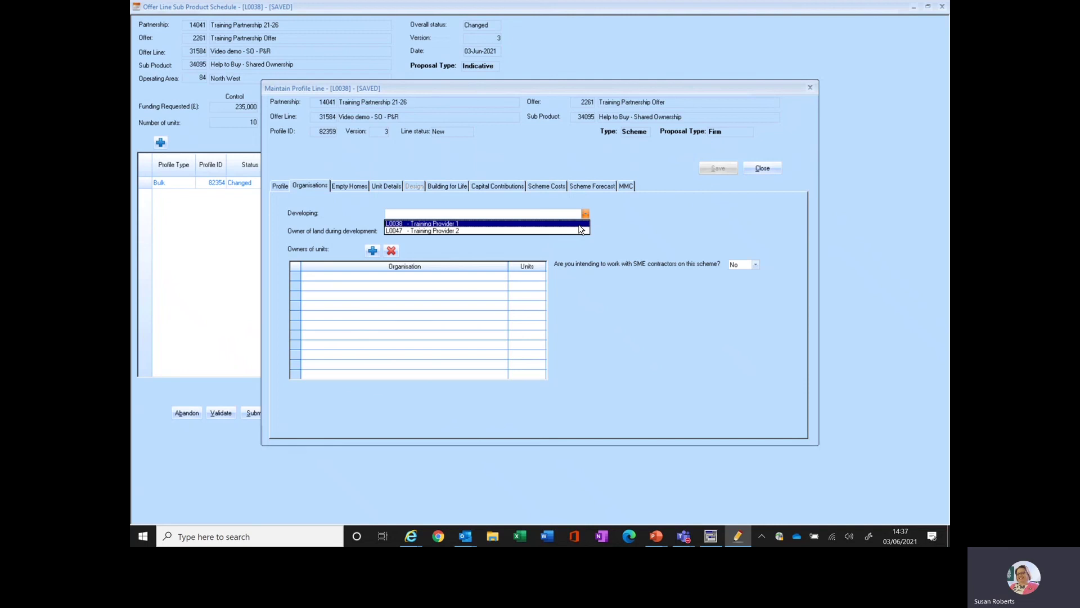
left_click(579, 225)
left_click(585, 231)
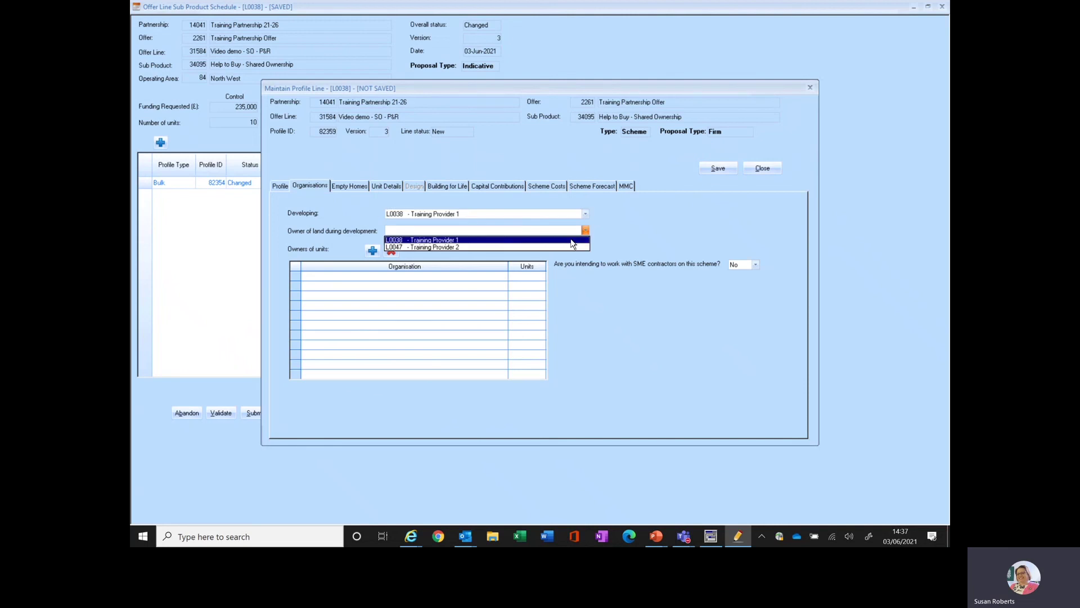
left_click(572, 241)
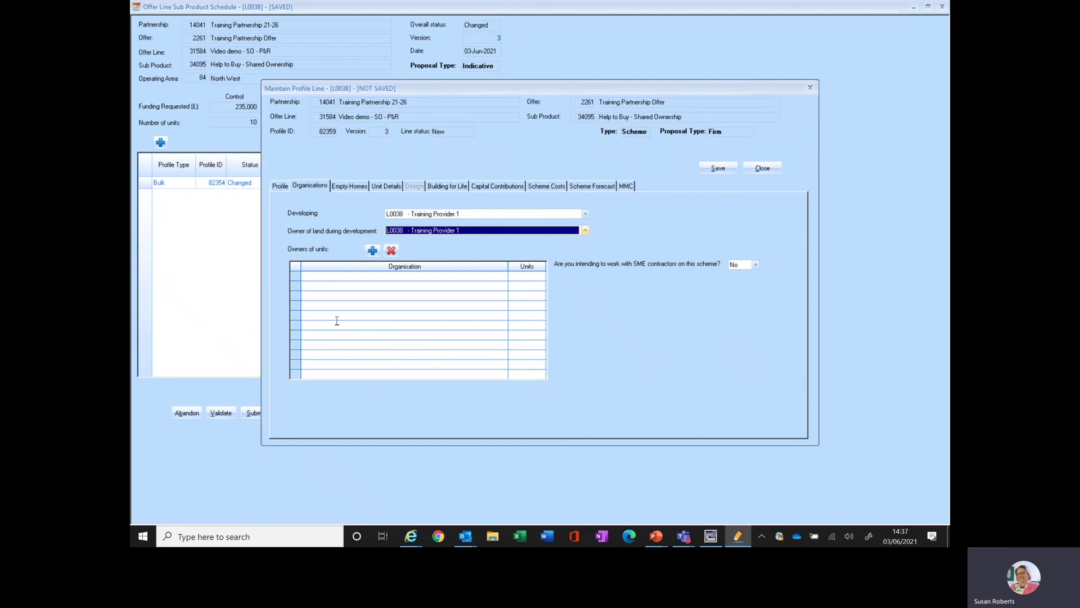
- Add L0038 - Training Provider 1 as an owner of units with 1 unit
left_click(373, 251)
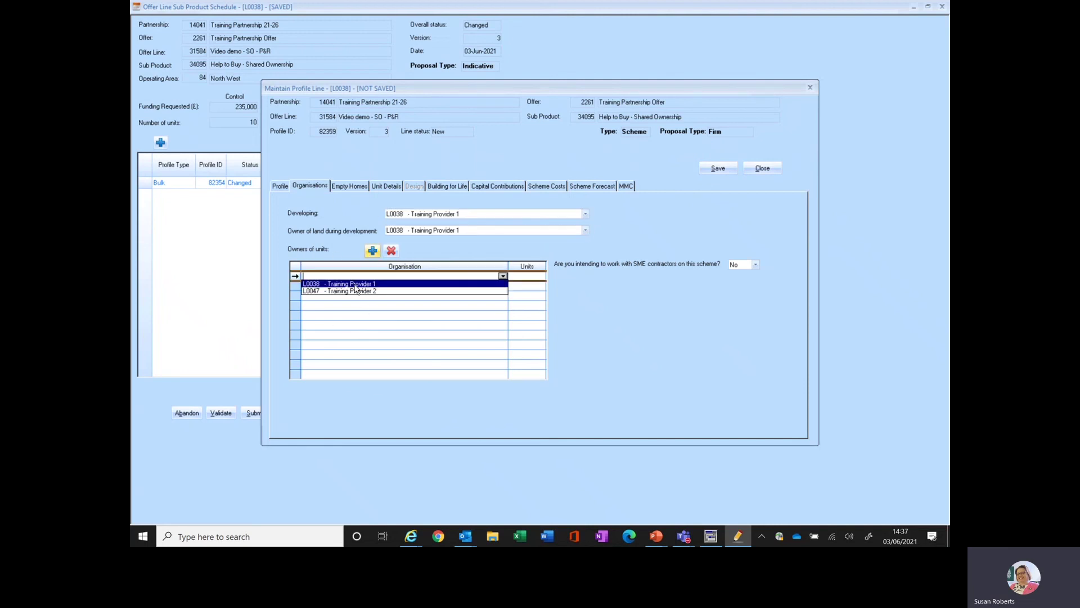
left_click(475, 284)
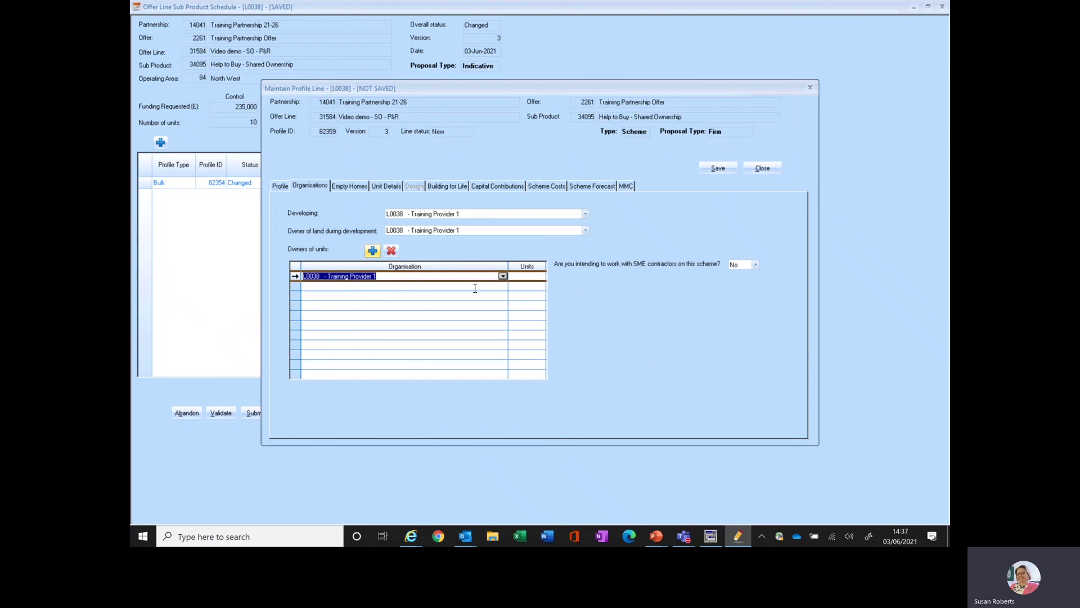
left_click(528, 275)
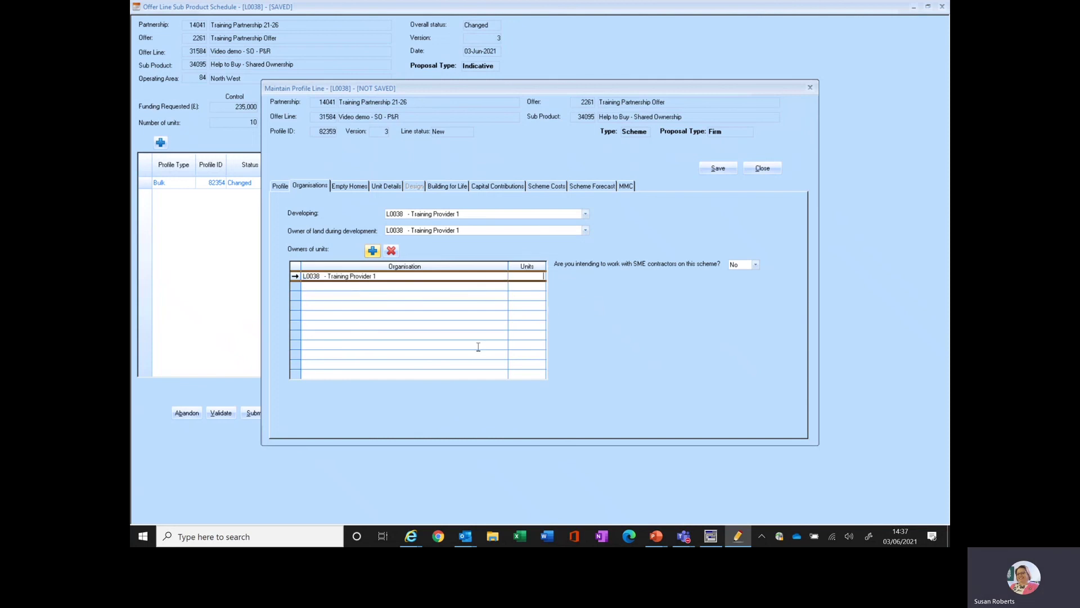
type("1")
- Complete the empty homes details with Residential existing use, 0 flats above shops and an empty period between 6 months and 1 year
left_click(356, 187)
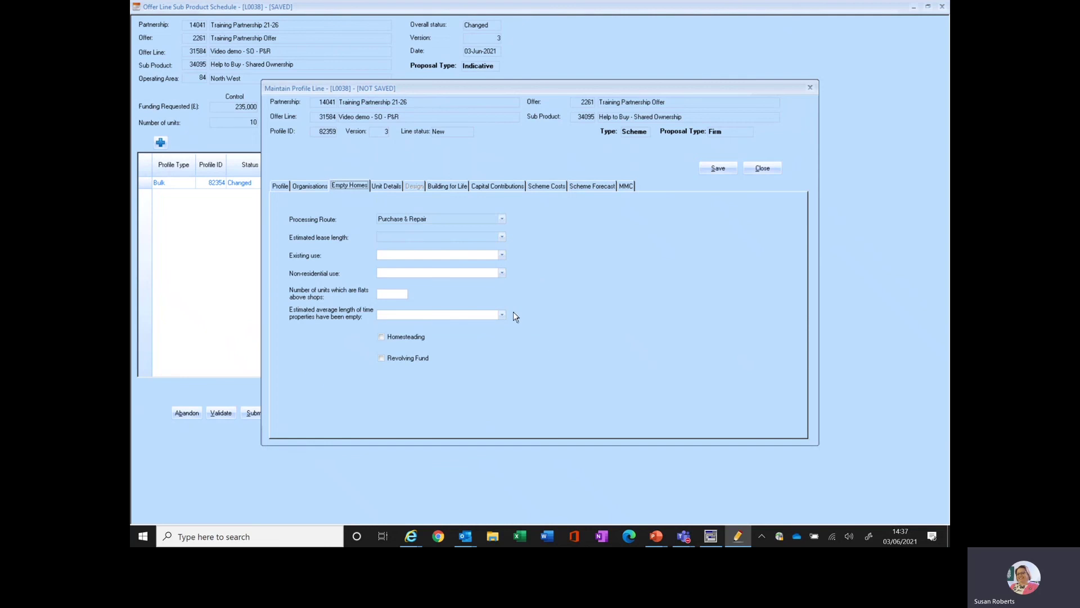
left_click(501, 255)
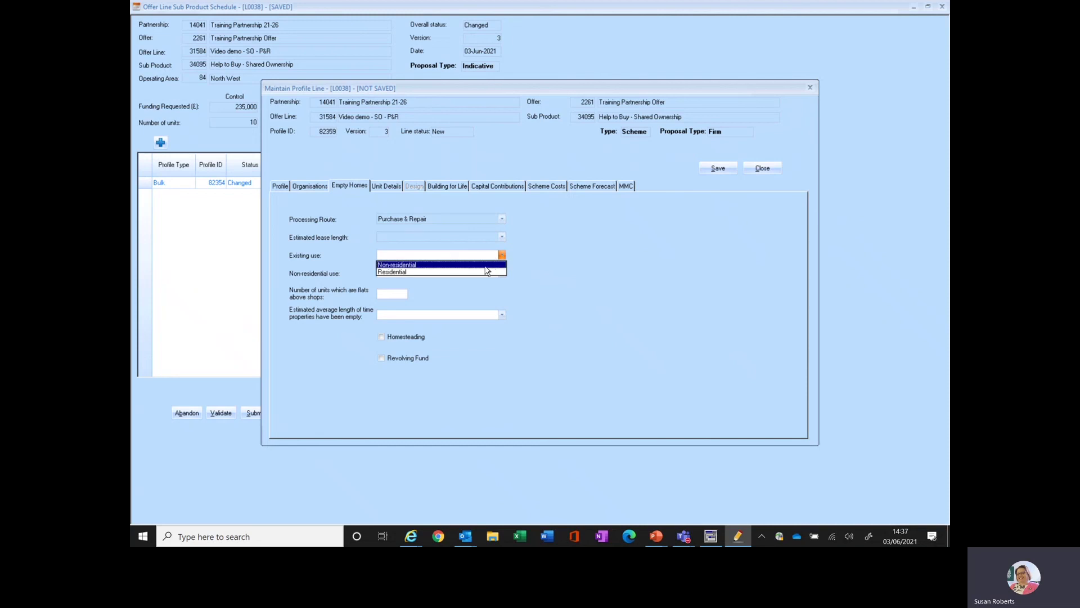
left_click(484, 272)
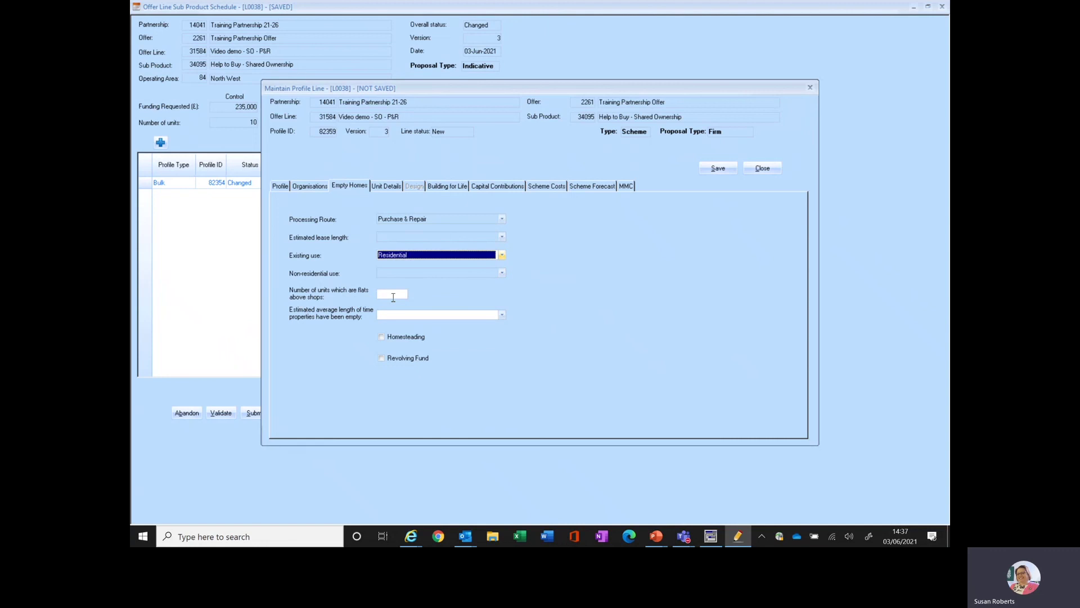
left_click(395, 293)
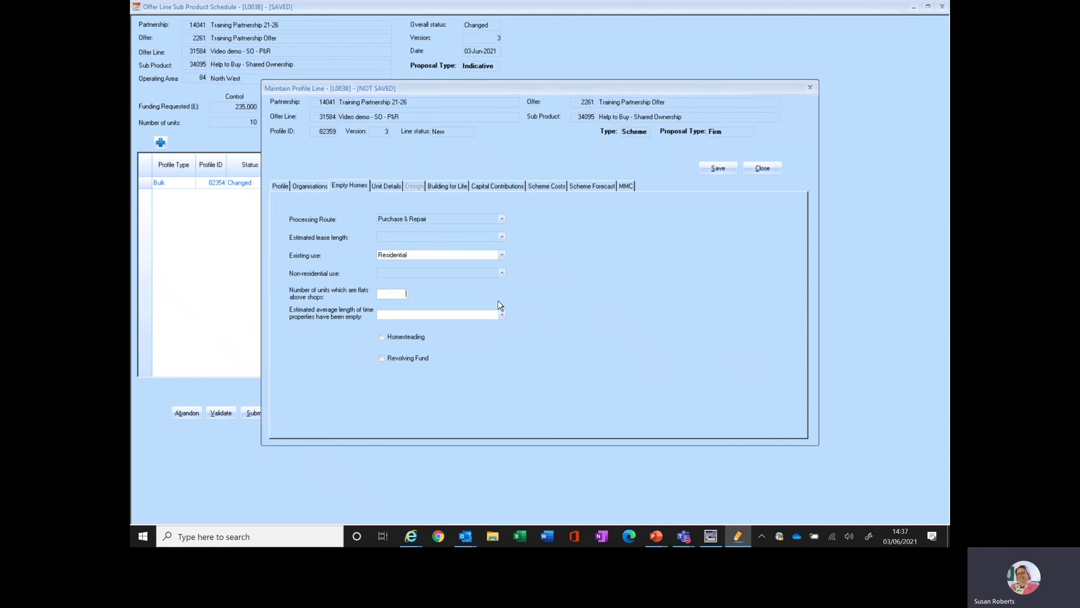
type("0")
left_click(503, 317)
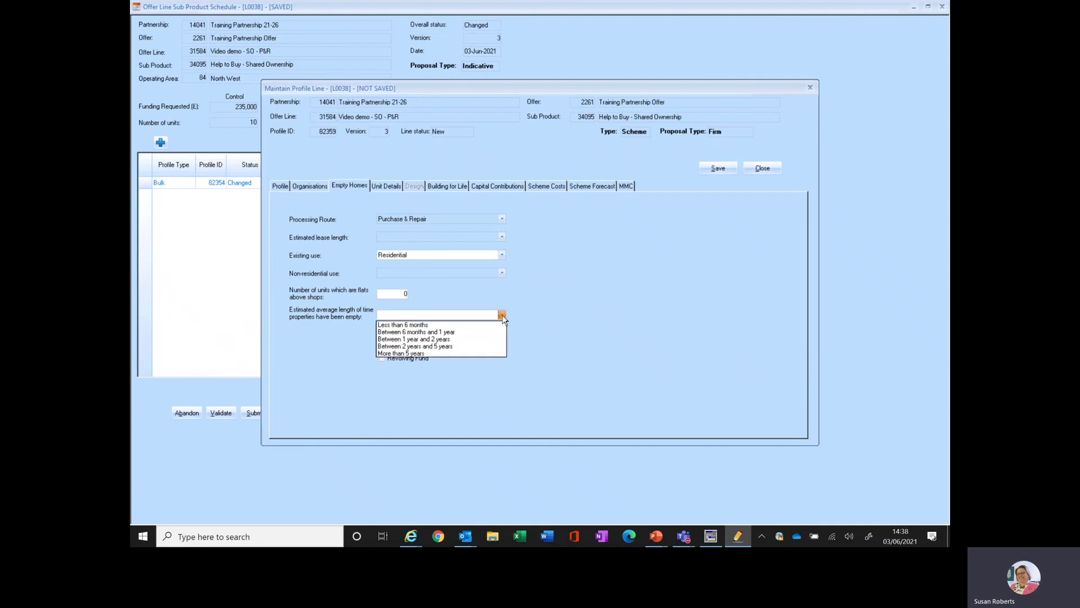
left_click(445, 334)
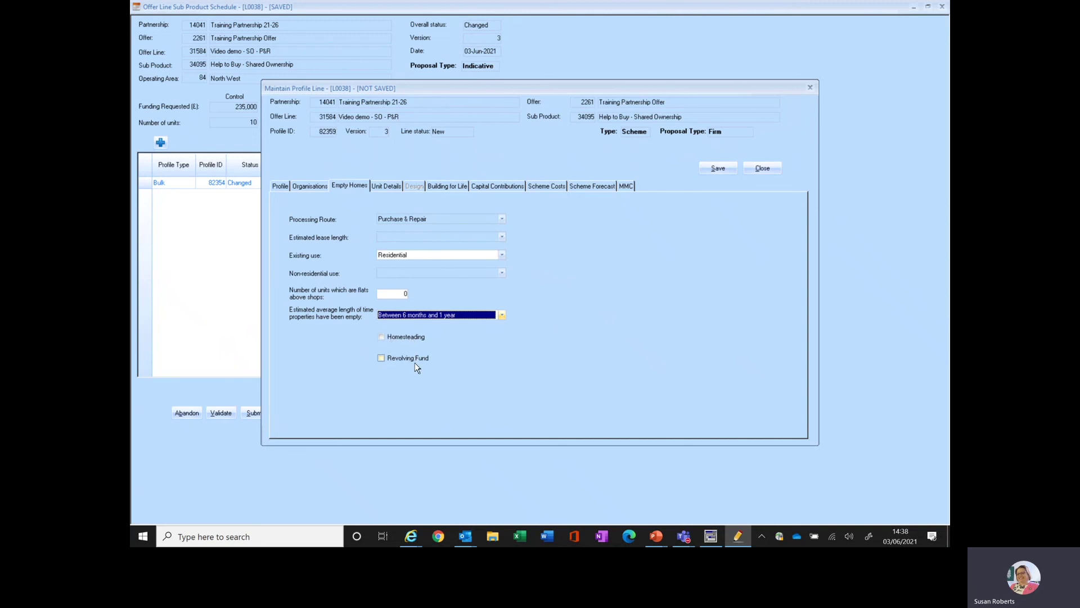
- Add a unit type entry for General housing with 1 unit, 2 bedrooms and 3 potential persons per unit
left_click(389, 186)
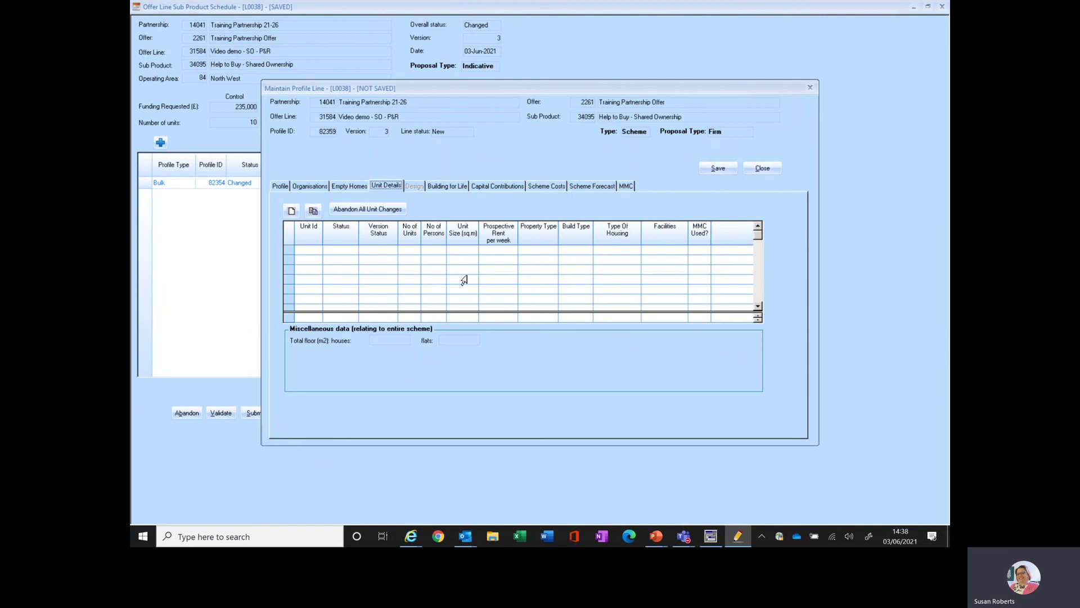
left_click(391, 273)
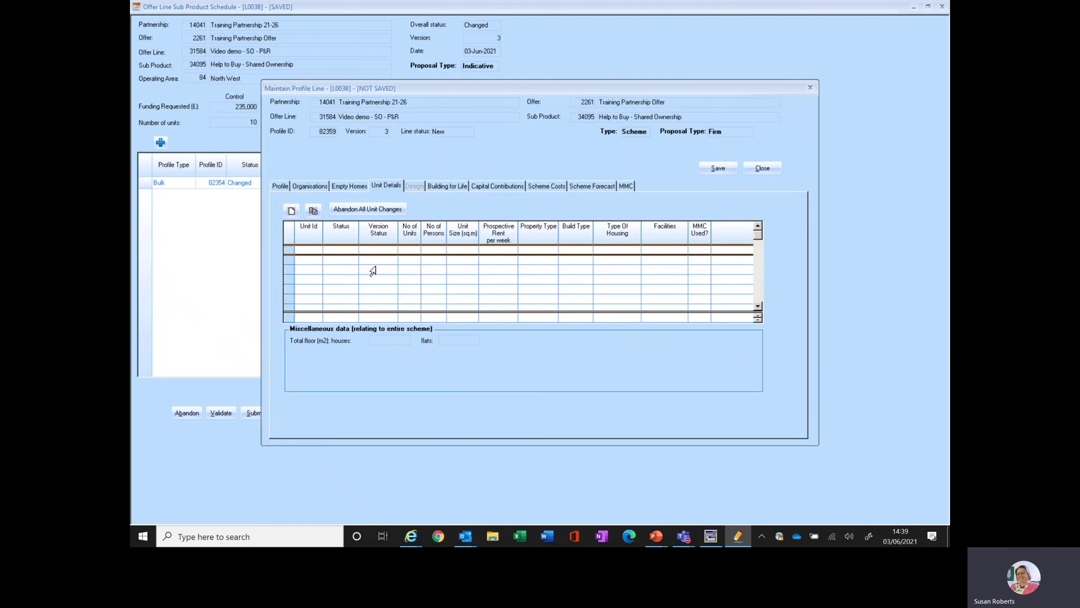
left_click(291, 212)
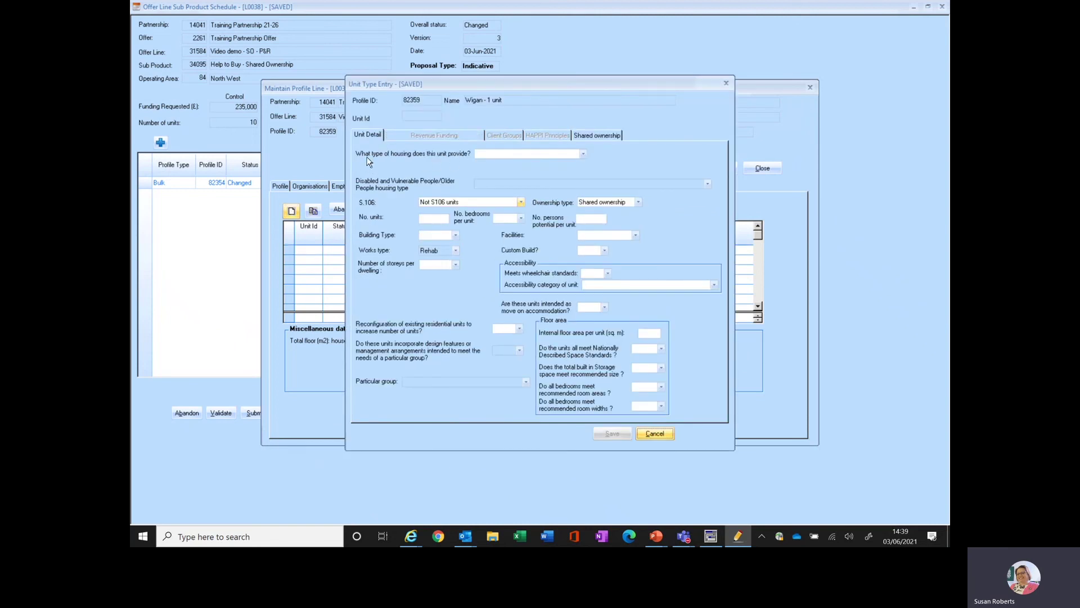
left_click(495, 155)
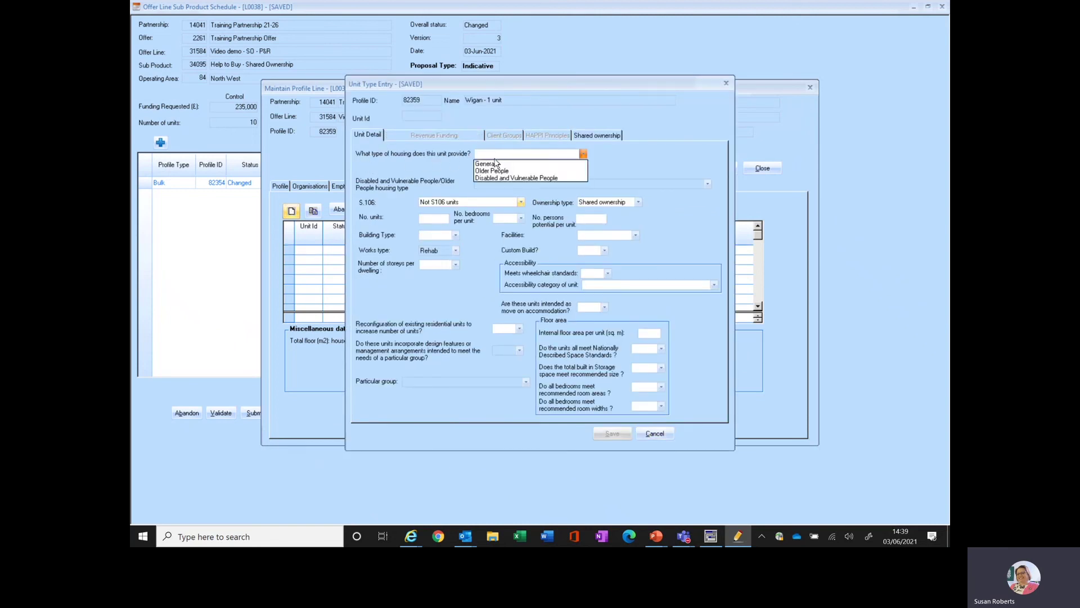
left_click(527, 164)
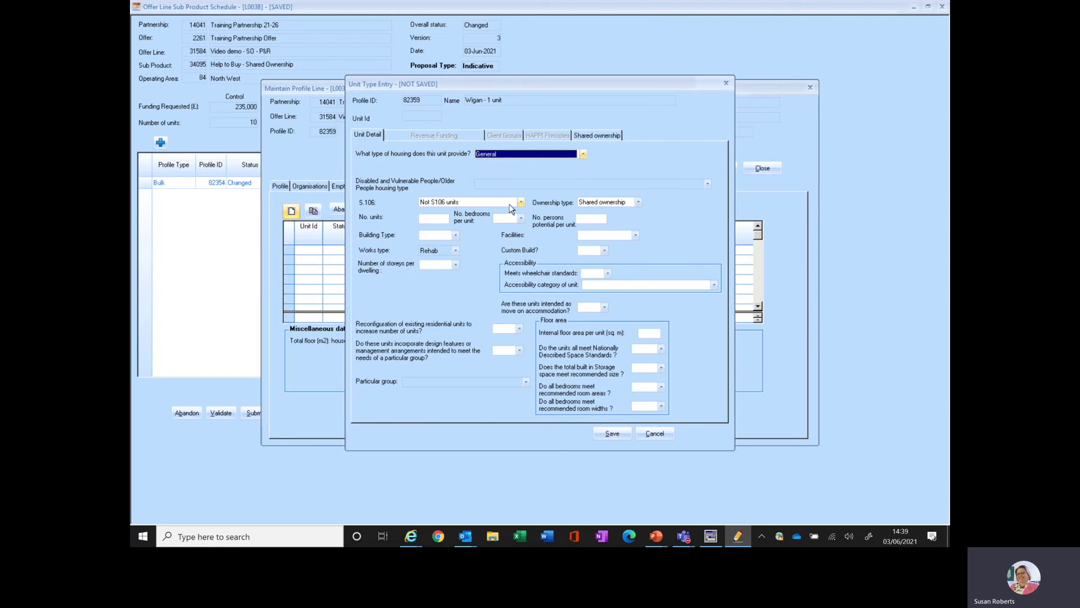
left_click(442, 219)
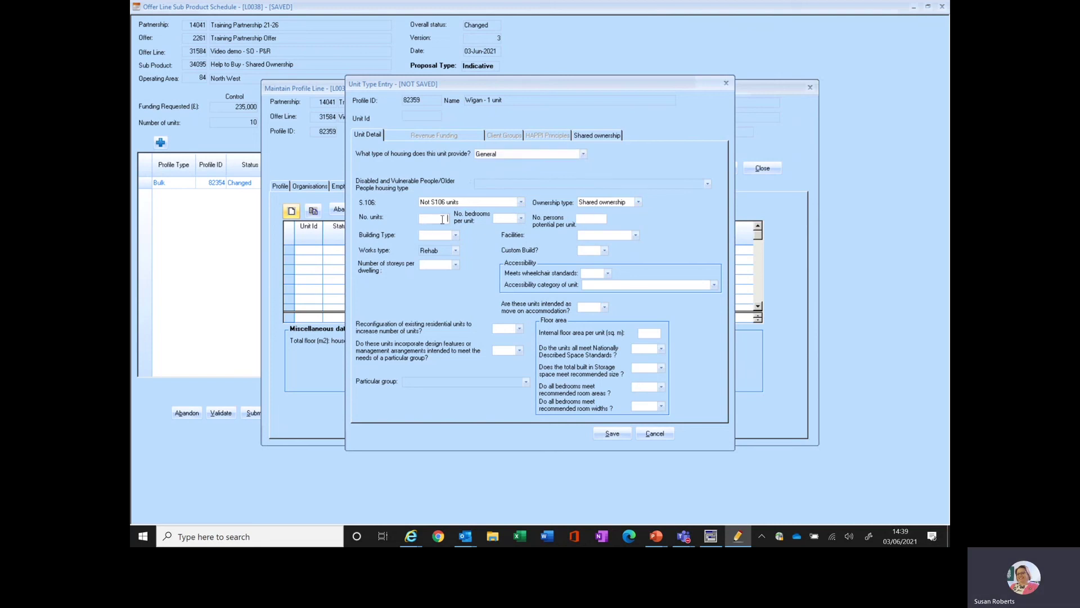
type("1")
key("Tab")
type("2")
key("Tab")
type("3")
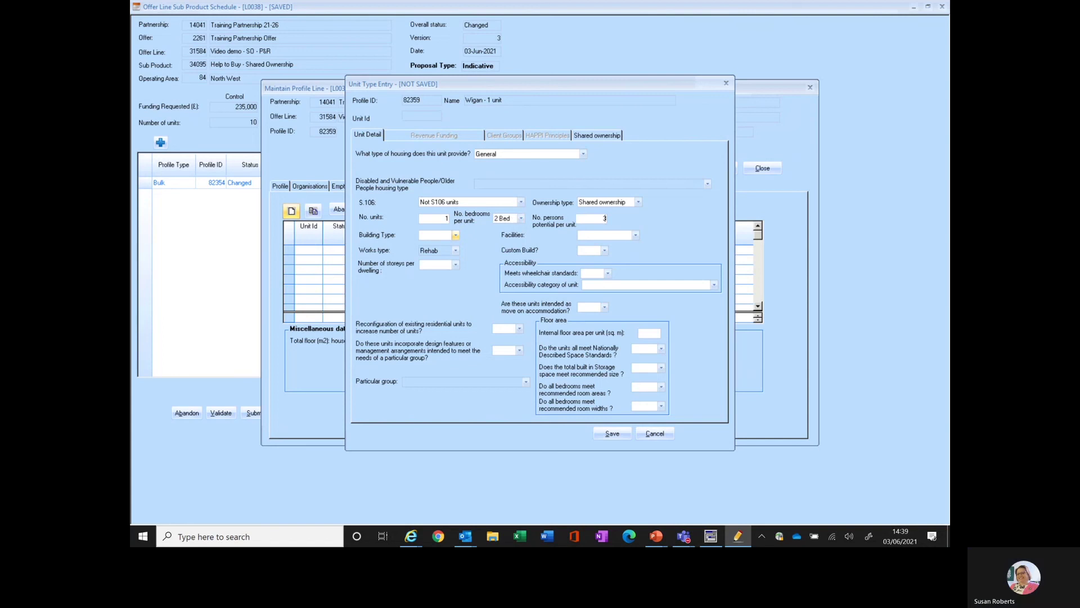
- Describe the unit as a House with Self Contained facilities and 2 storeys per dwelling
left_click(456, 235)
left_click(433, 251)
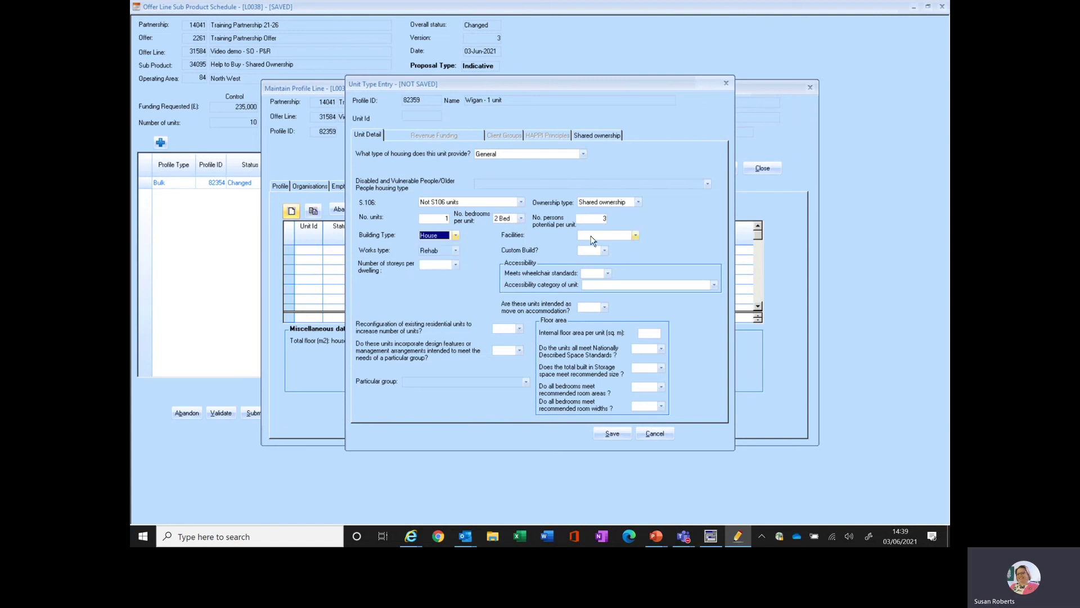
left_click(591, 236)
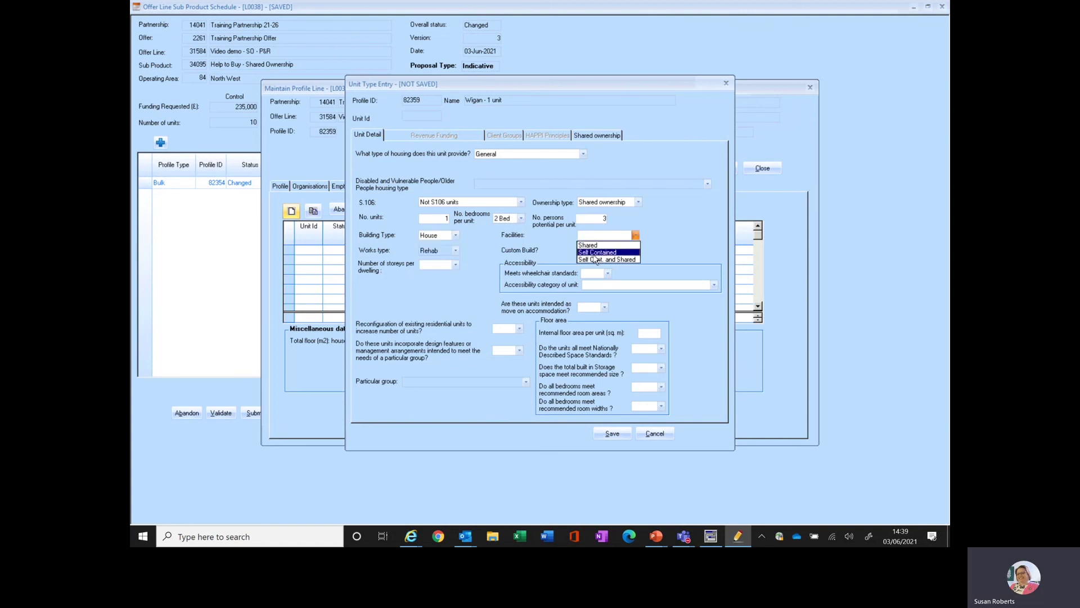
left_click(596, 253)
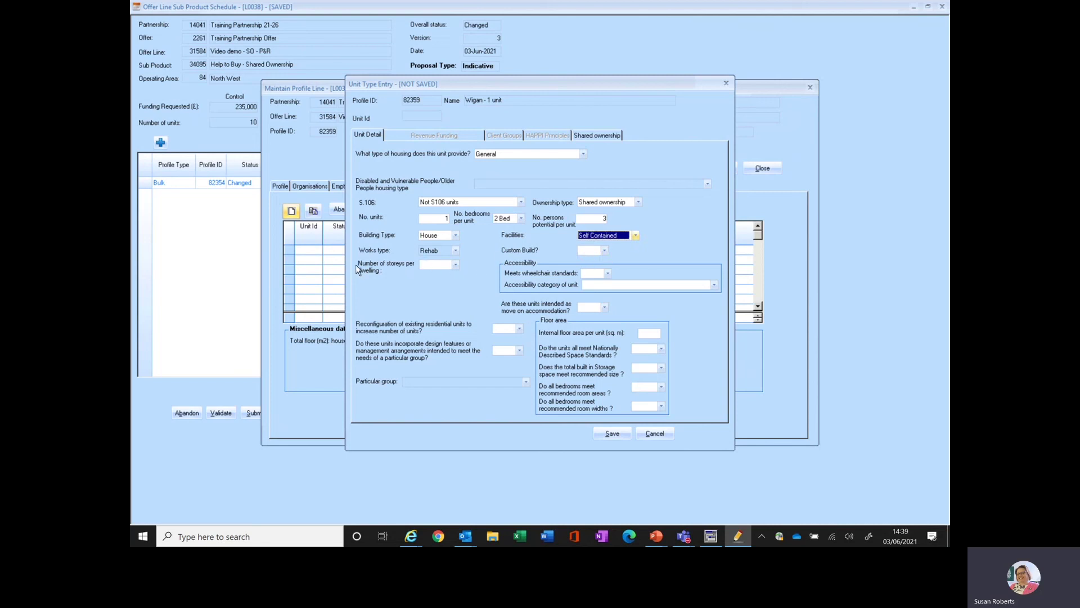
left_click(455, 266)
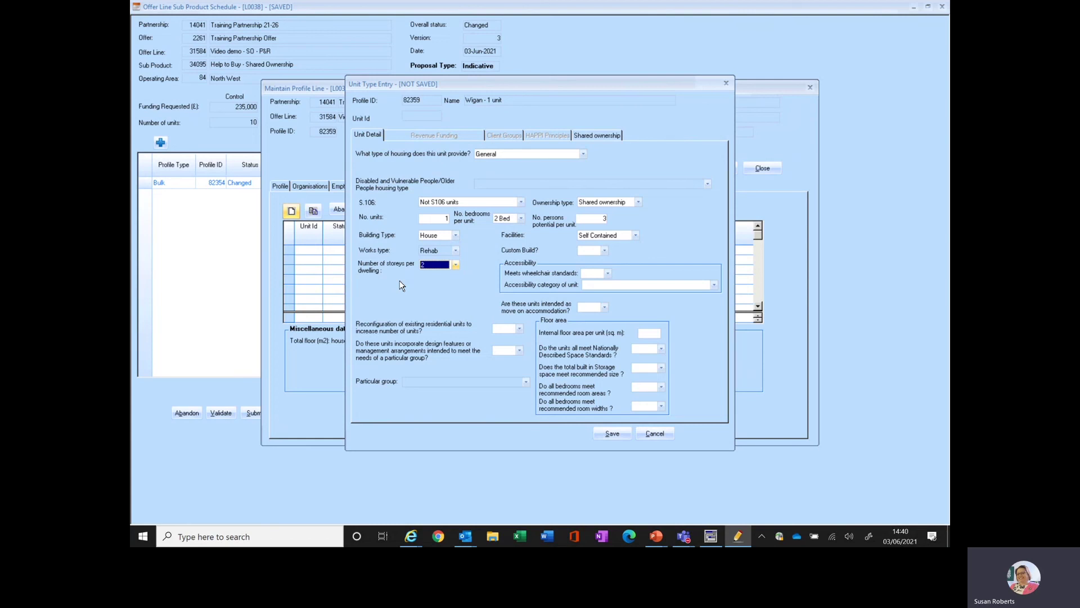
left_click(456, 266)
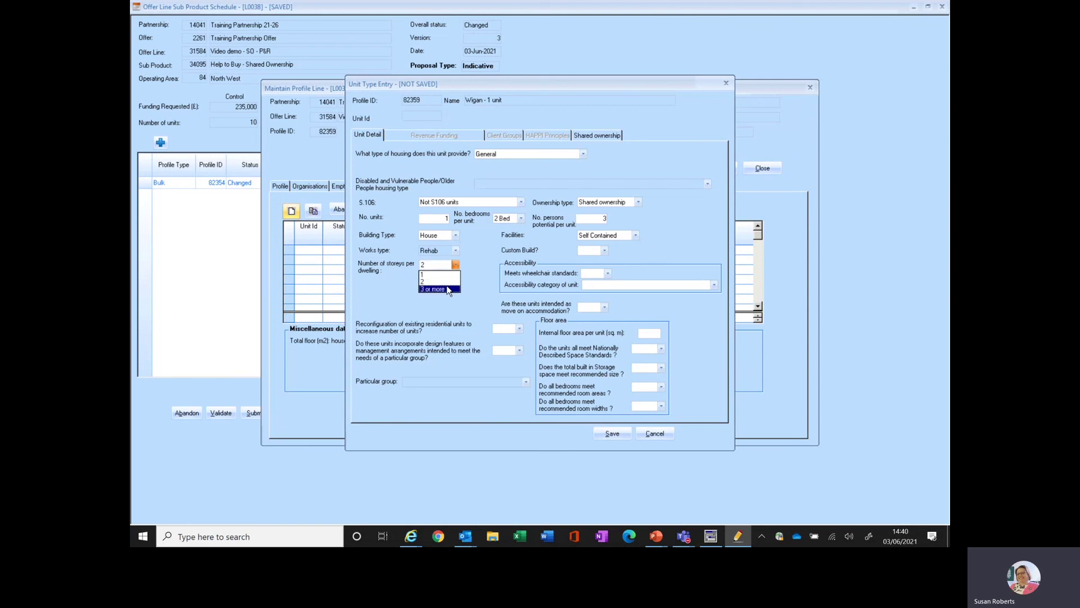
left_click(481, 274)
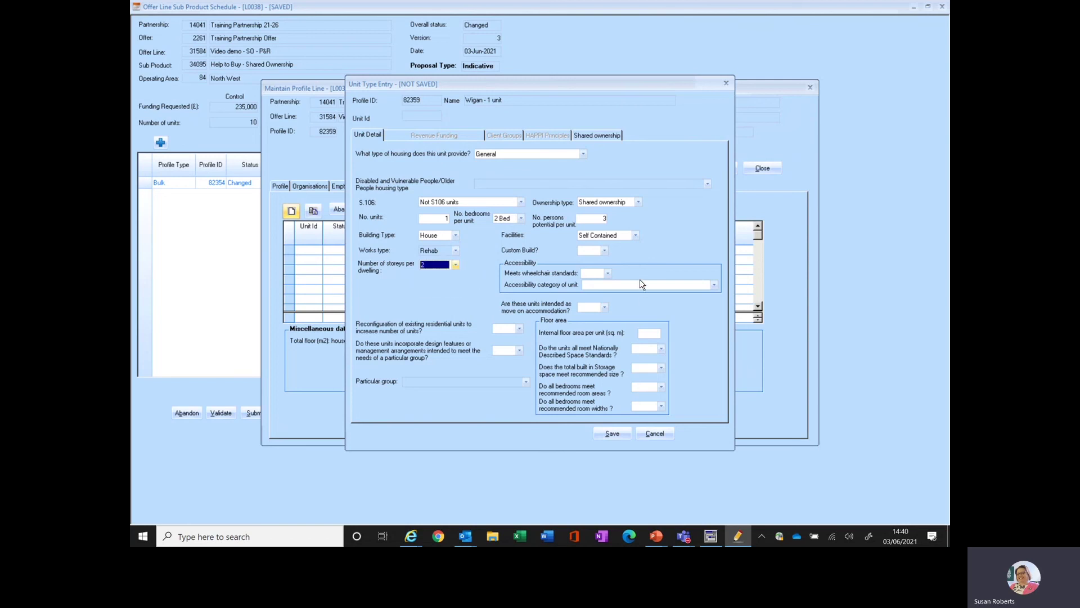
- Set custom build and wheelchair standards to No, and the accessibility category to Category 1 - Visitable dwellings
left_click(605, 252)
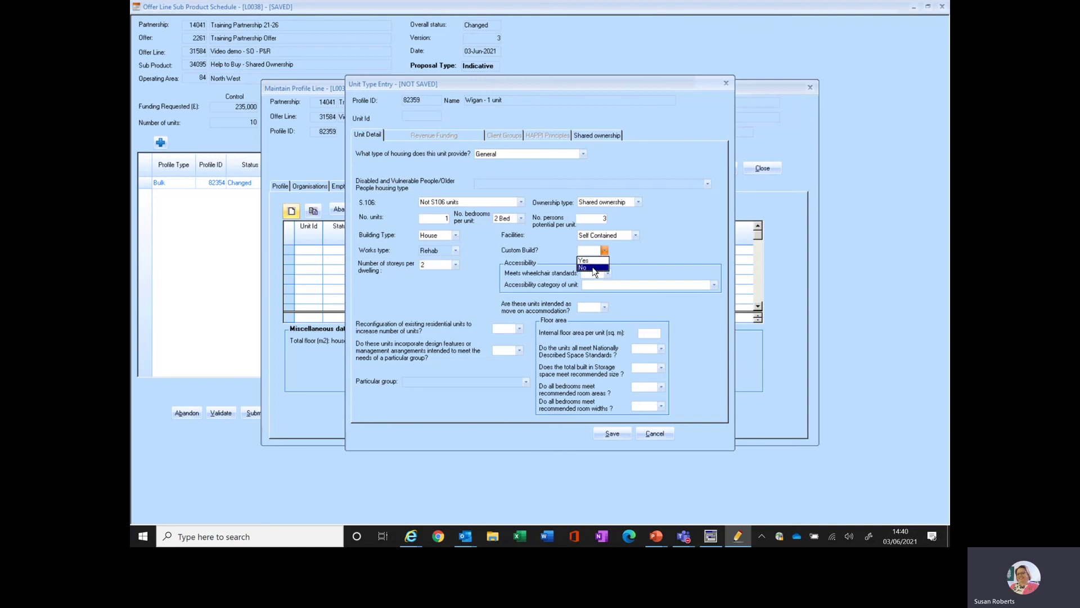
left_click(594, 268)
left_click(608, 274)
left_click(602, 291)
left_click(714, 285)
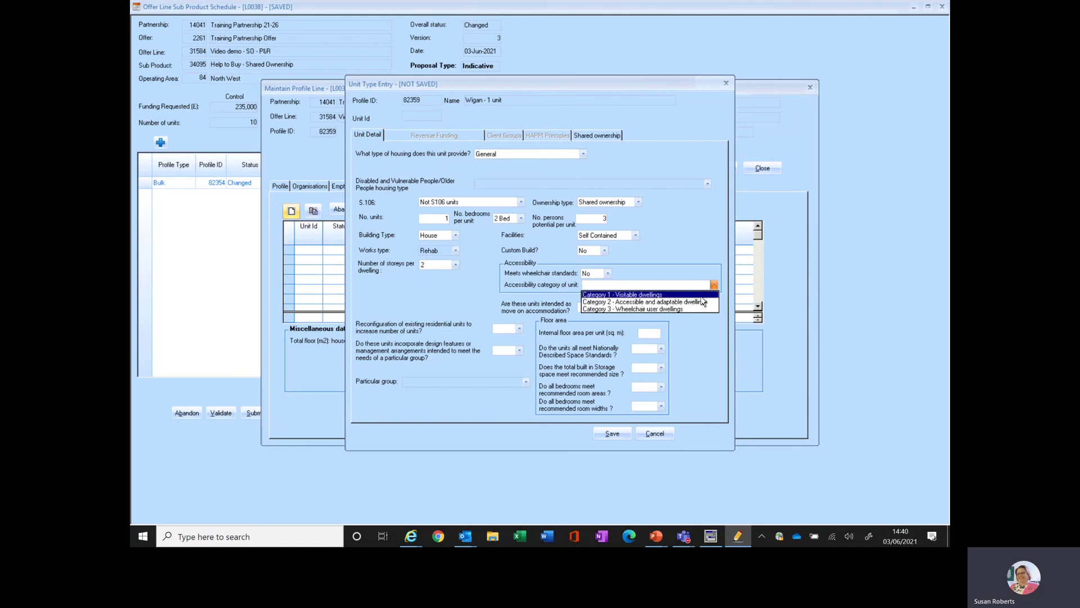
left_click(701, 297)
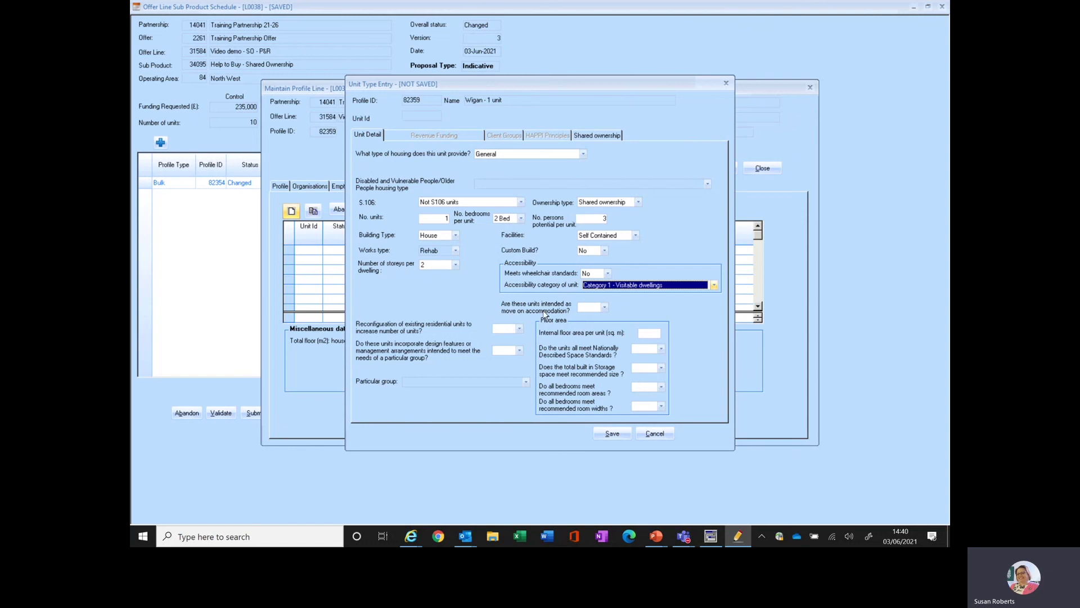
- Answer No for move on accommodation, reconfiguration of existing residential units, and design features for a particular group
left_click(605, 308)
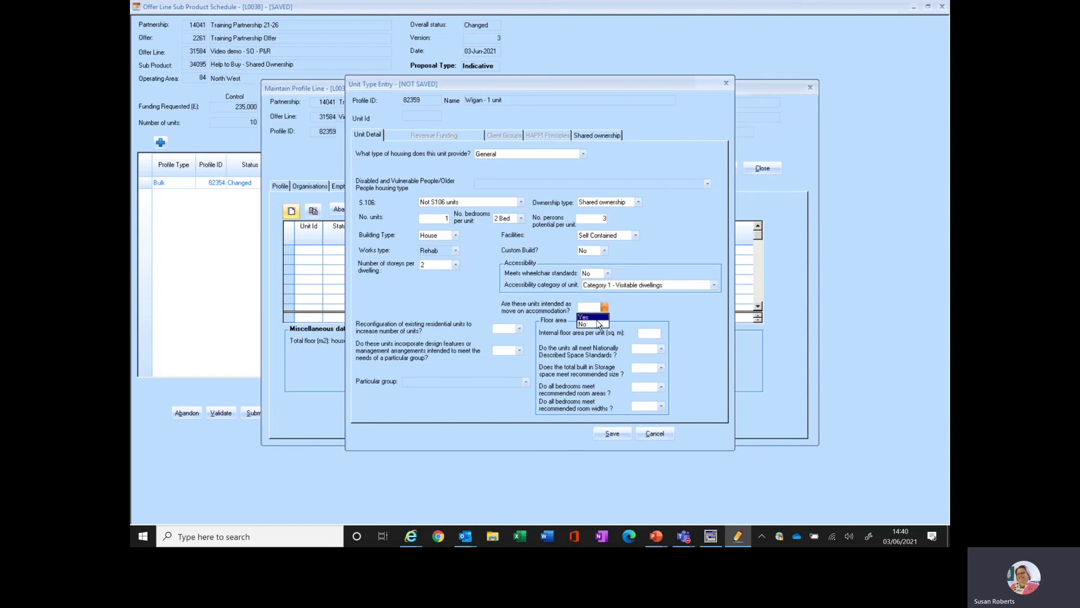
left_click(597, 325)
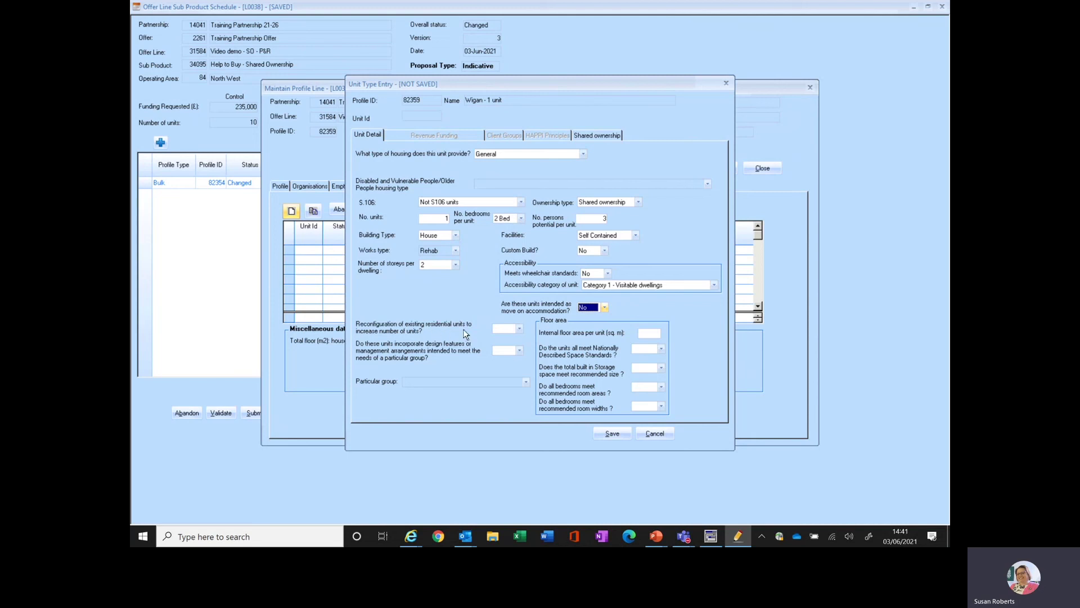
left_click(519, 329)
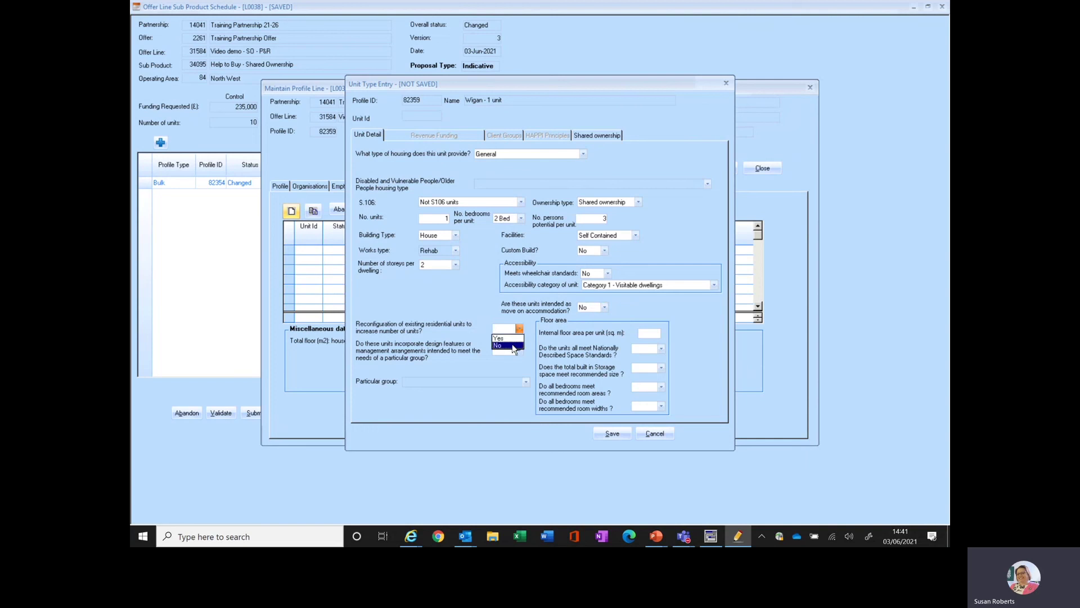
left_click(514, 346)
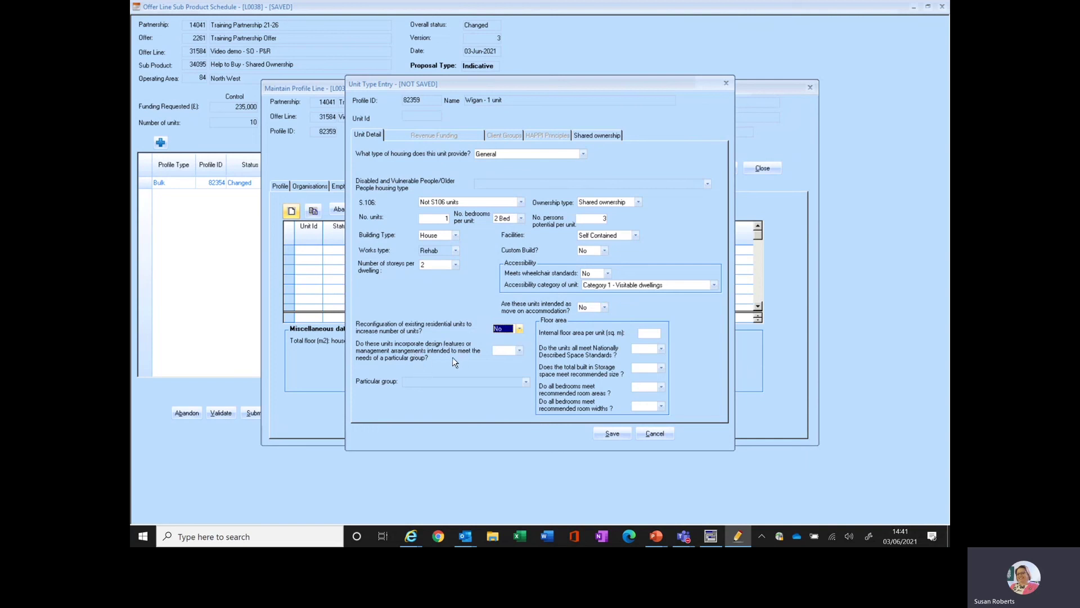
left_click(519, 350)
left_click(505, 366)
- Set the internal floor area per unit to 57.00 sq. m and answer Yes to meeting Nationally Described Space Standards
left_click(645, 335)
type("57.00")
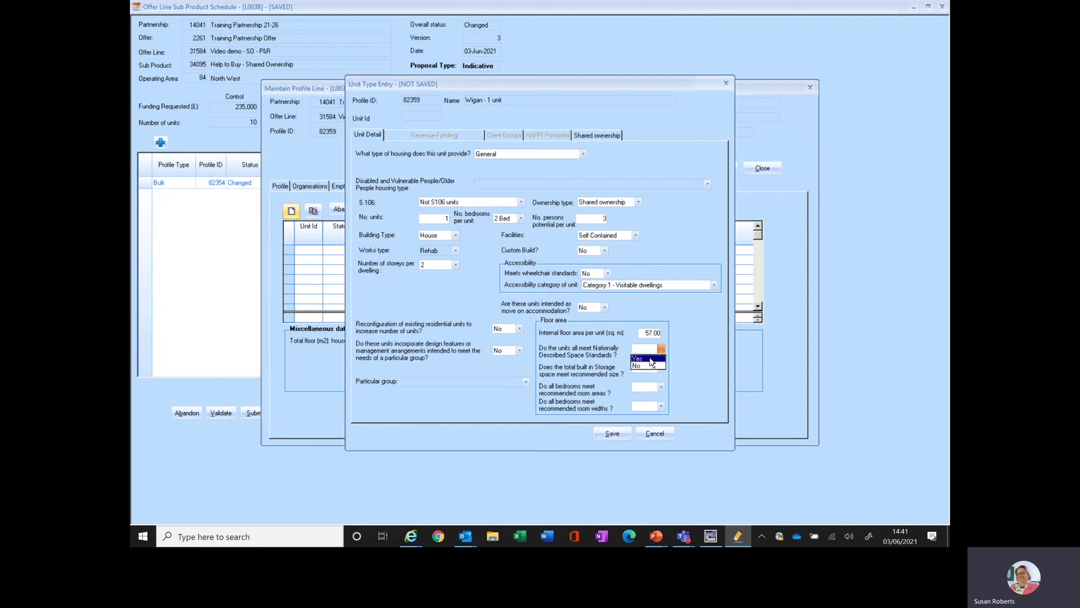
left_click(650, 359)
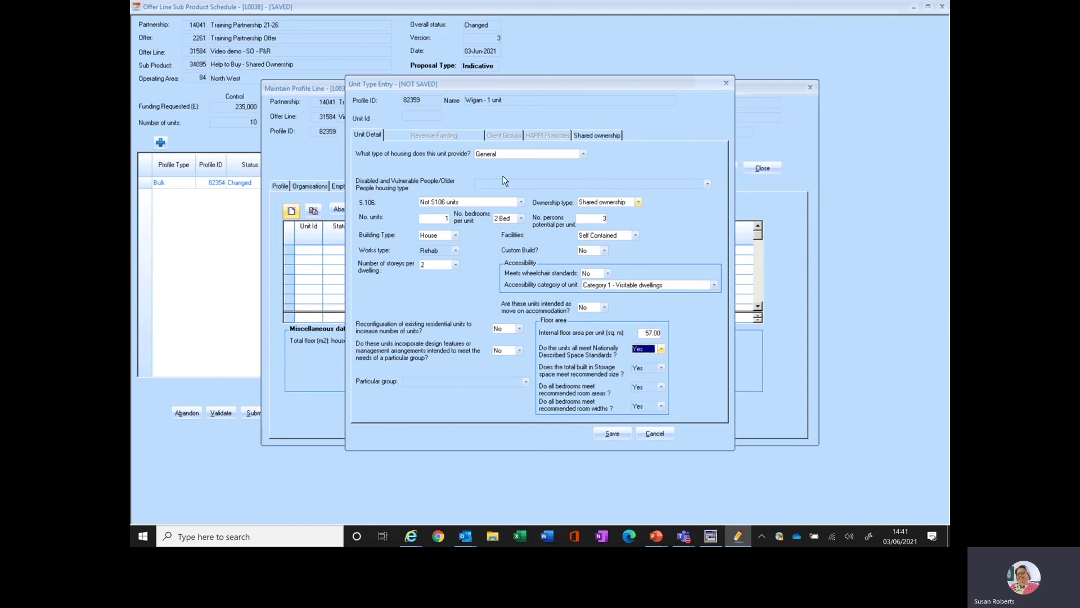
- Enter the unit's shared ownership market value of £145,000, initial sale of 30% and weekly rent of £53.60, then save and close the entry
left_click(592, 138)
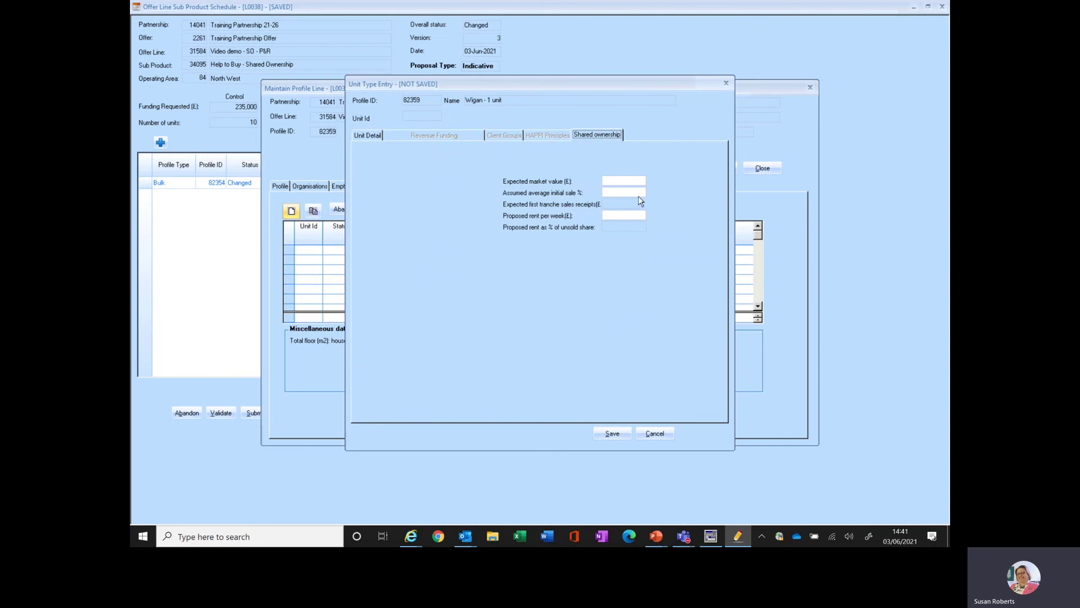
left_click(626, 179)
type("145000")
left_click(626, 191)
type("30")
left_click(615, 215)
type("53")
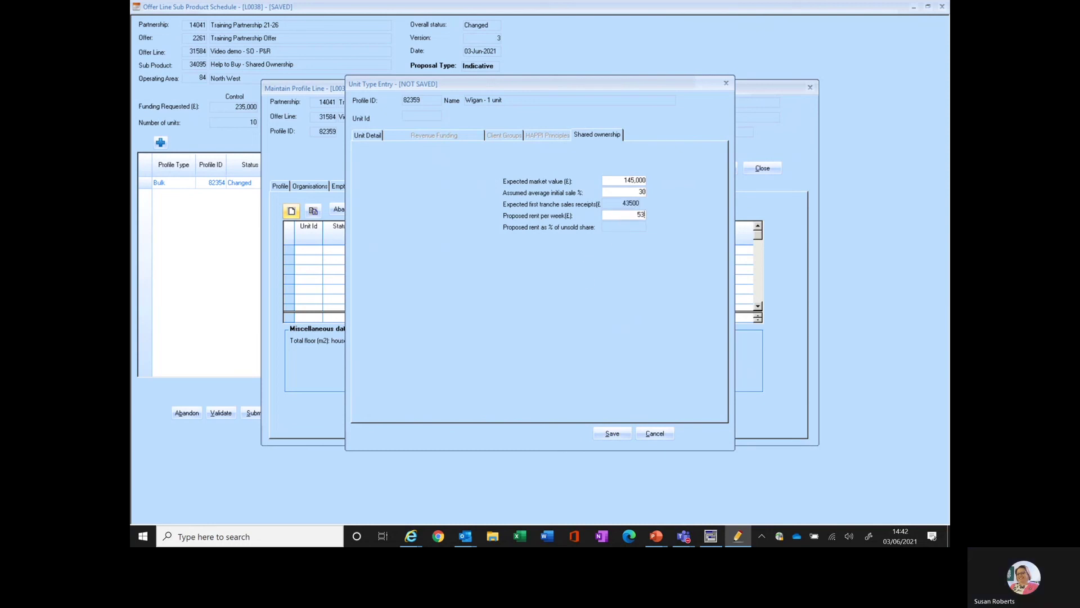
type(".60")
left_click(613, 435)
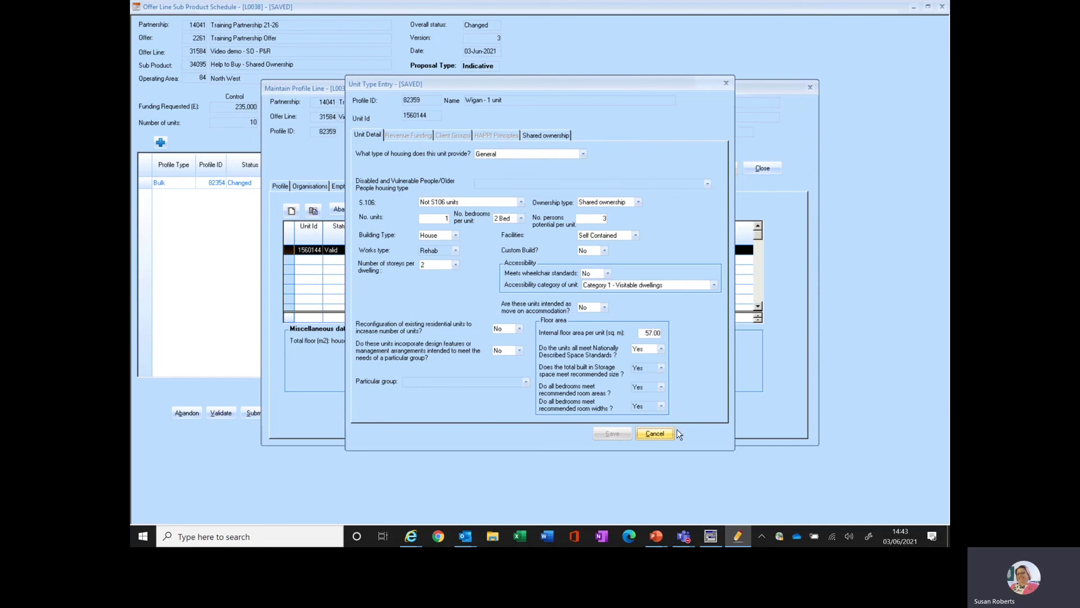
left_click(655, 434)
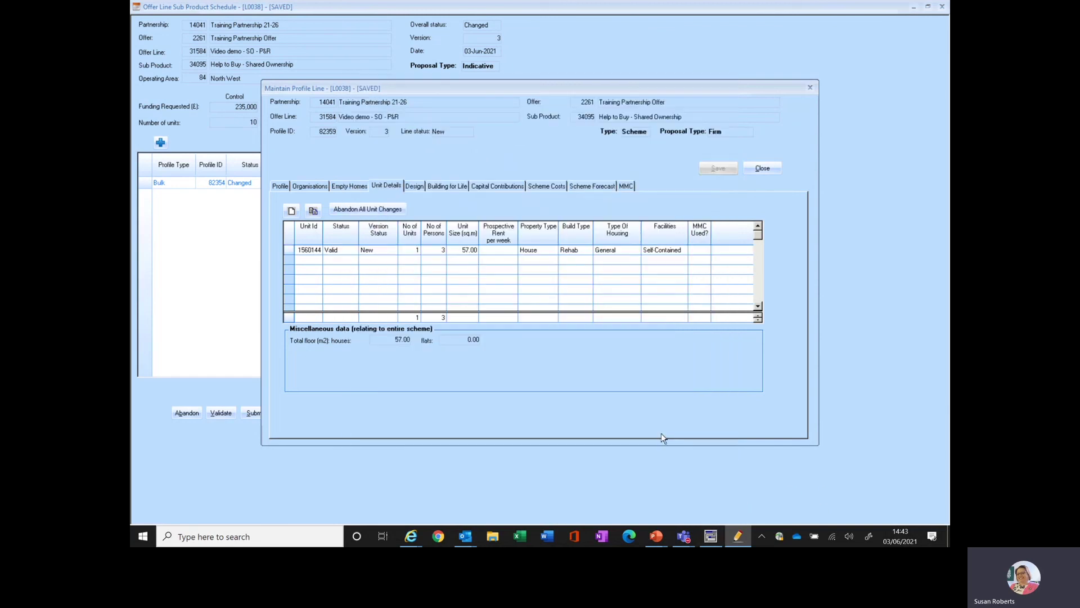
- Mark the scheme design as meeting the National Design Guide characteristics C - Built form, F - Public Spaces and H - Homes and buildings
left_click(412, 186)
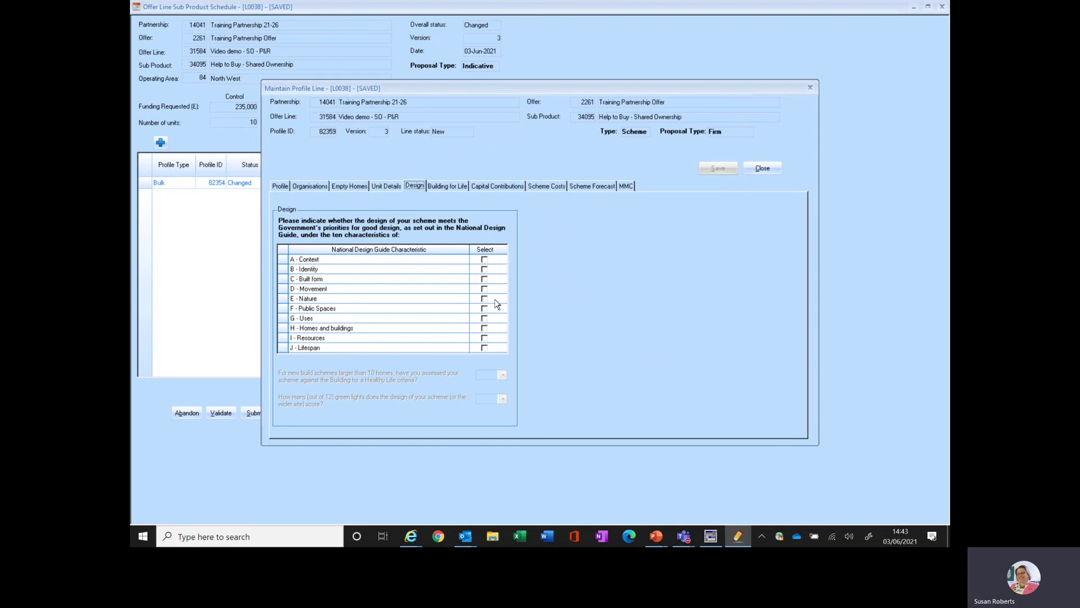
left_click(484, 279)
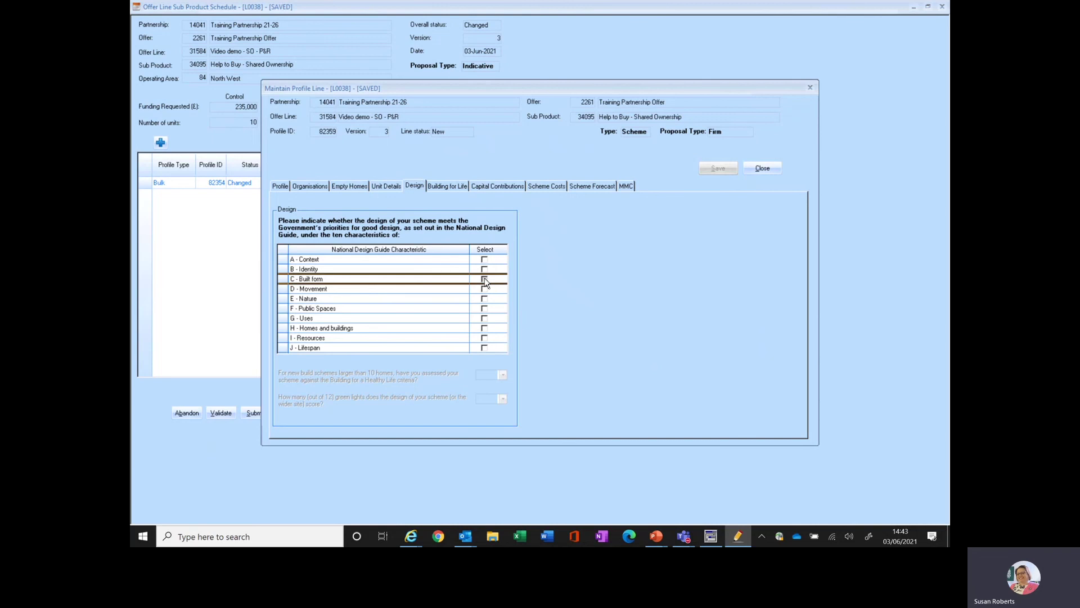
left_click(485, 309)
left_click(484, 308)
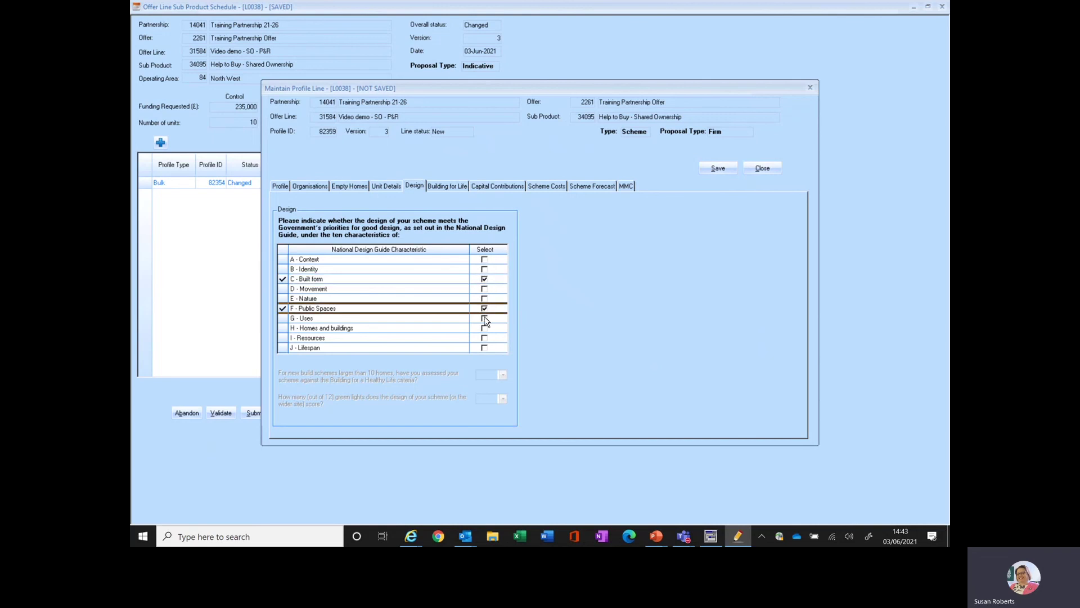
left_click(484, 327)
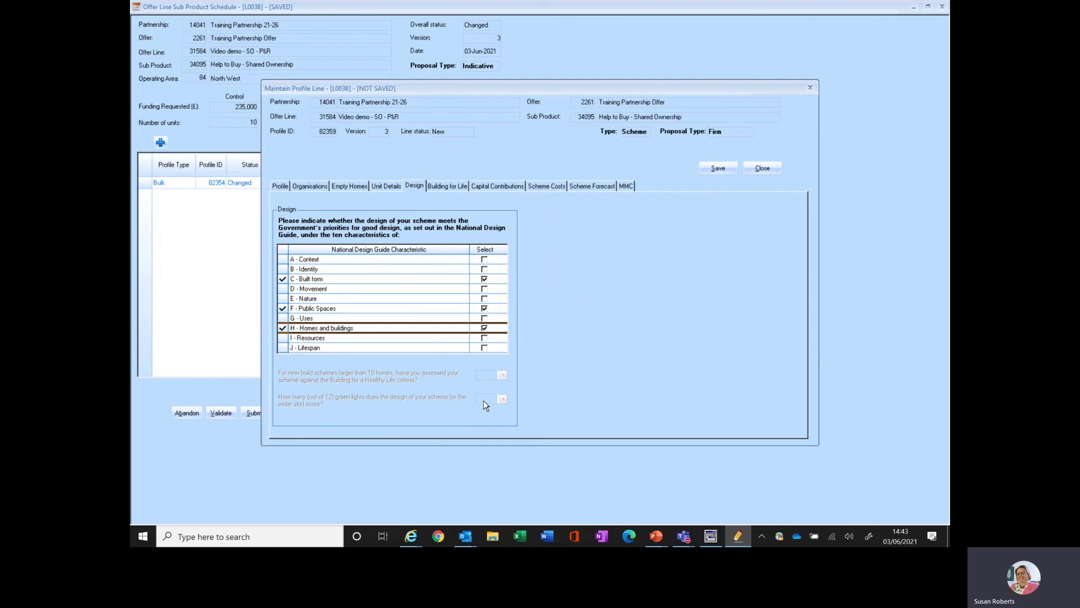
- Answer No for the Building for Life assessment and communal area, and set whole life costs to Not applicable
left_click(450, 188)
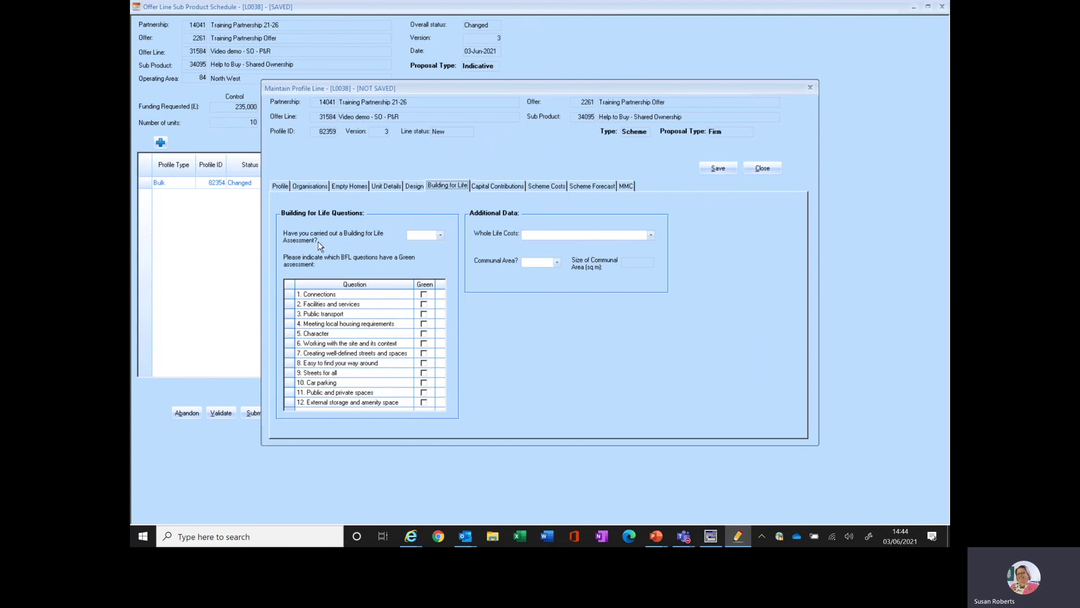
left_click(441, 234)
left_click(412, 252)
left_click(650, 235)
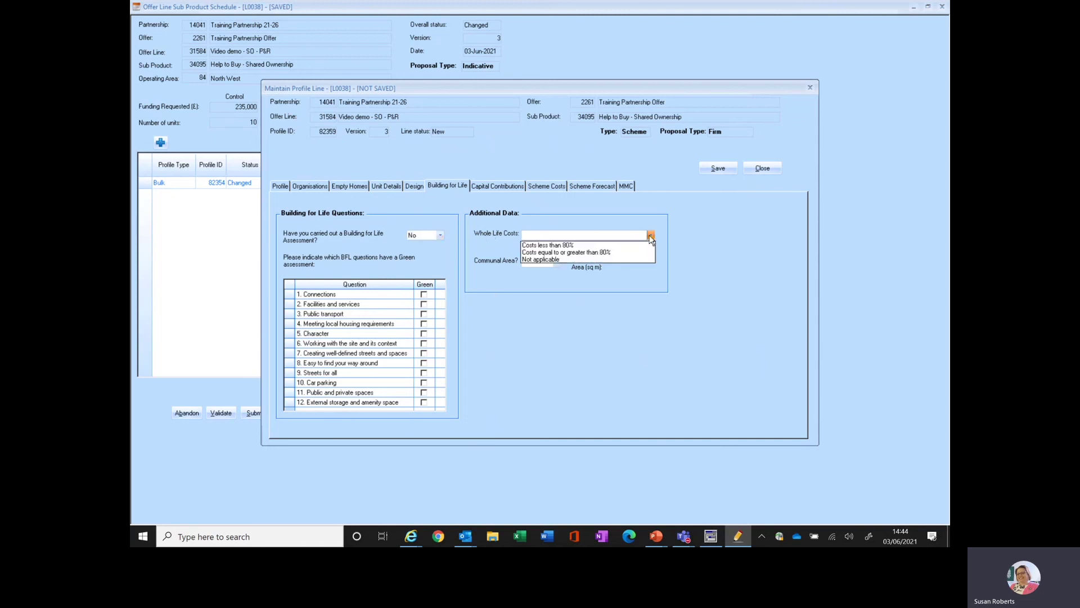
left_click(552, 260)
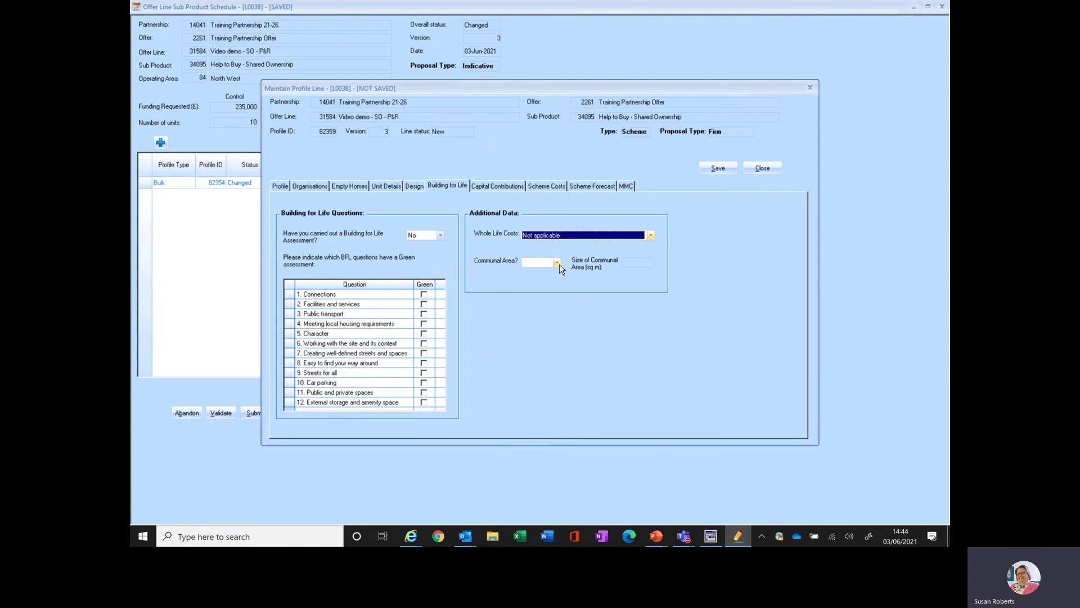
left_click(557, 262)
left_click(546, 279)
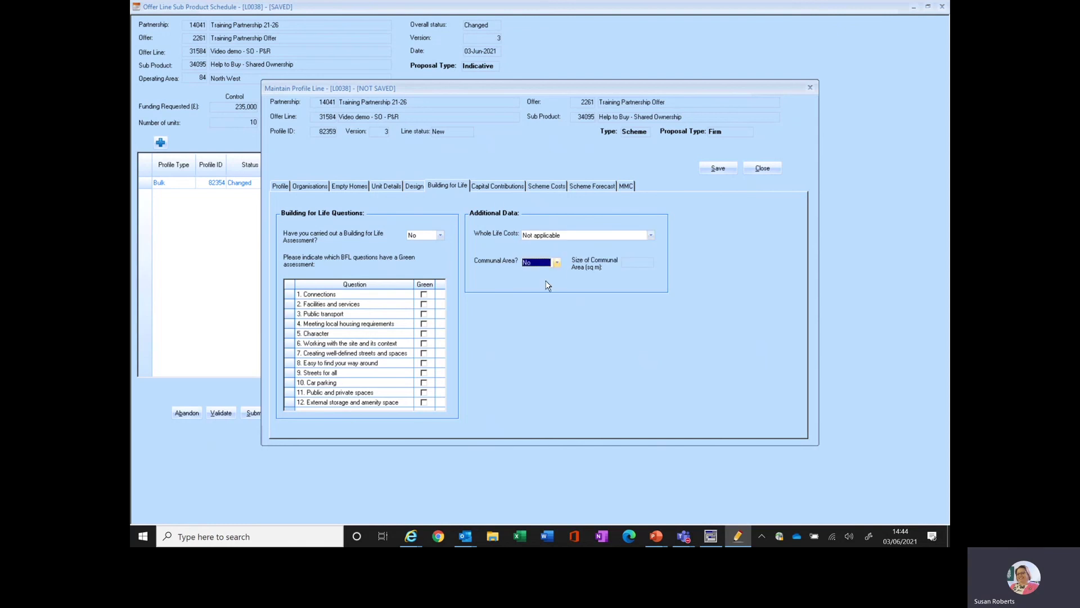
- Enter capital contributions of £31,579 for the loan from net rental income, £50,000 from provider's own resources and £15,392 Recycled Capital Grant Fund
left_click(497, 187)
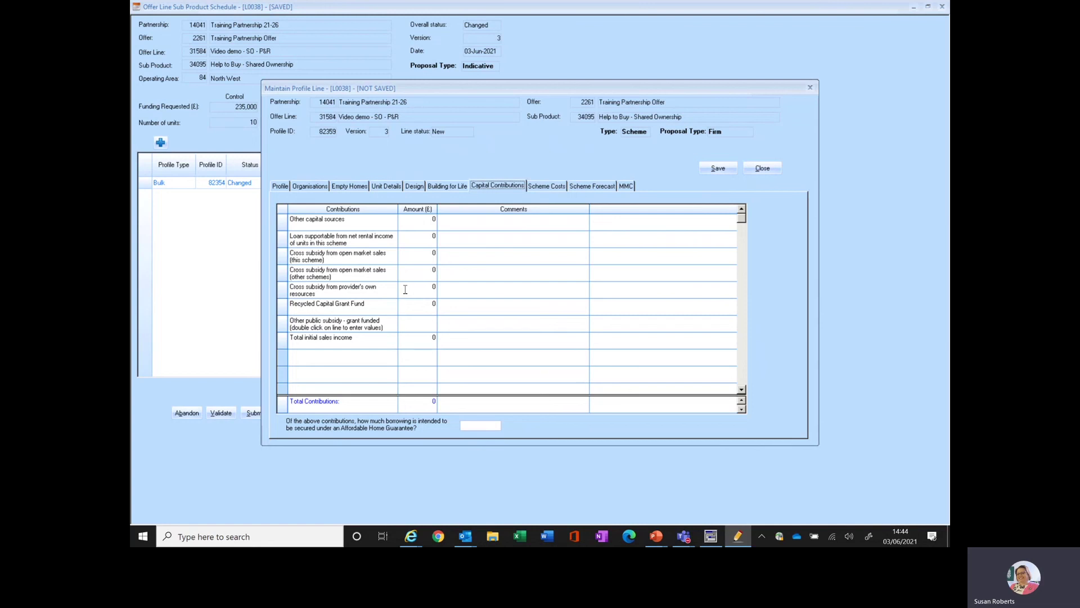
left_click(428, 237)
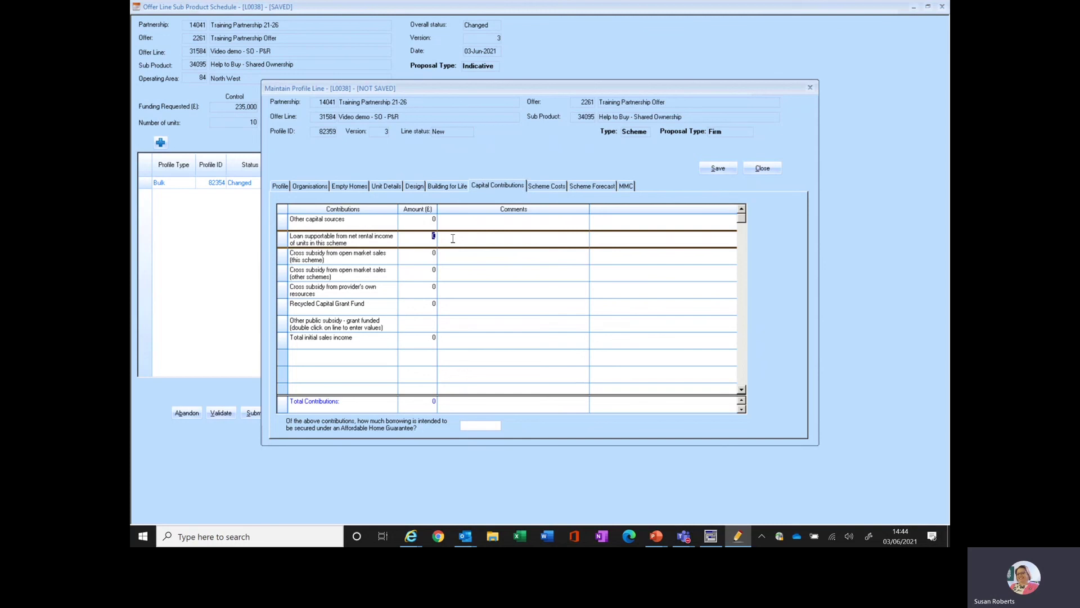
type("31")
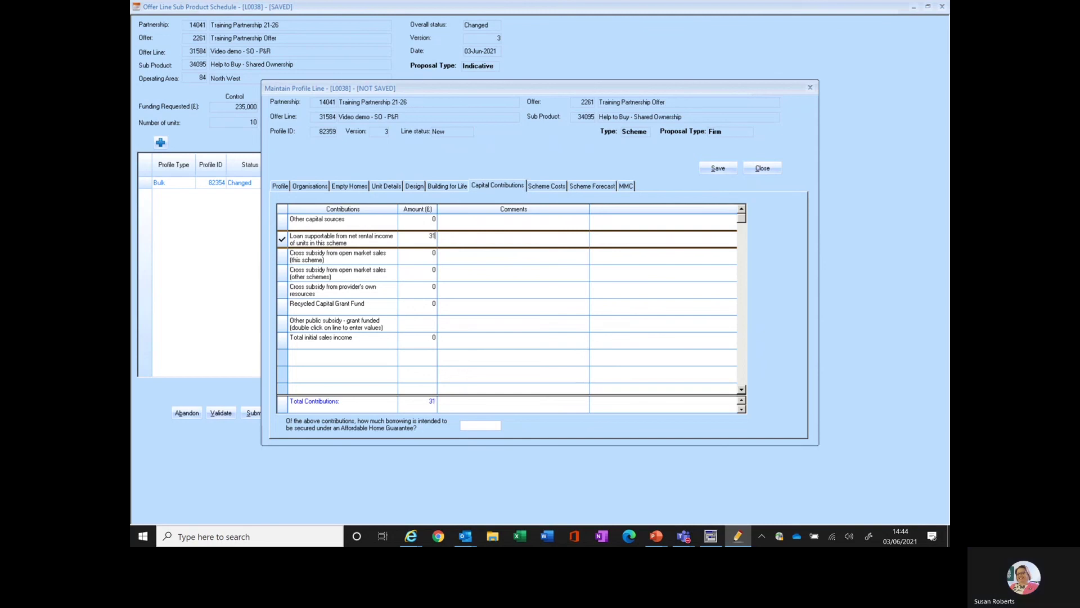
type("579")
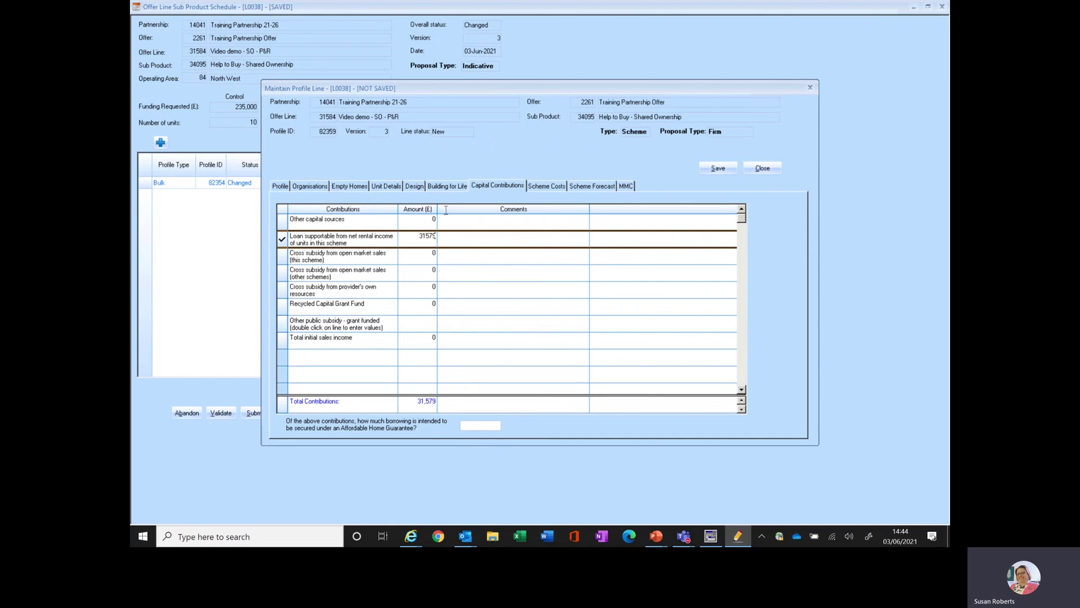
left_click(421, 285)
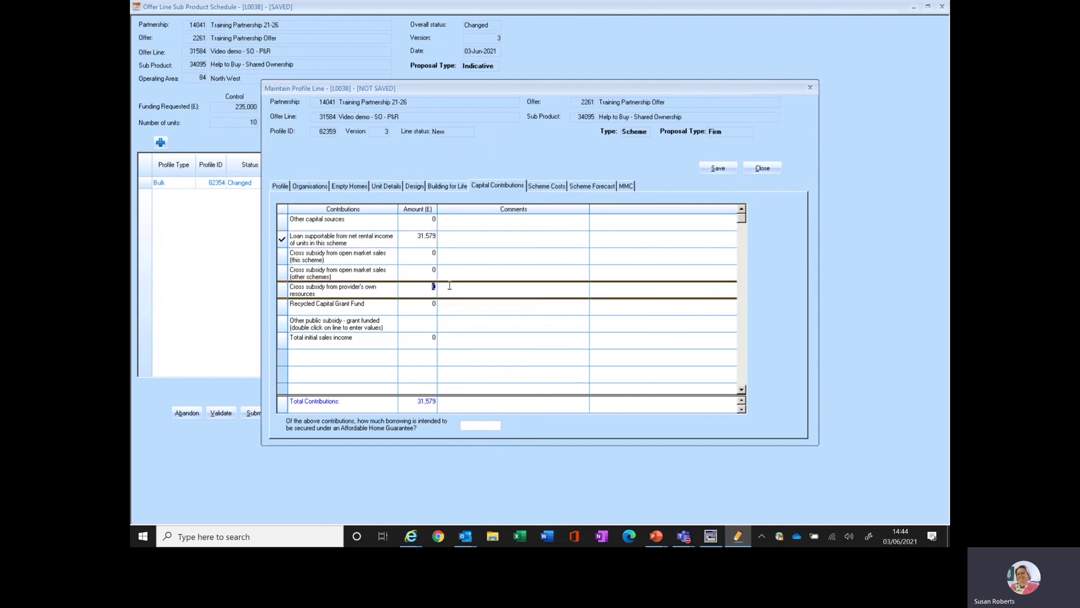
type("50000")
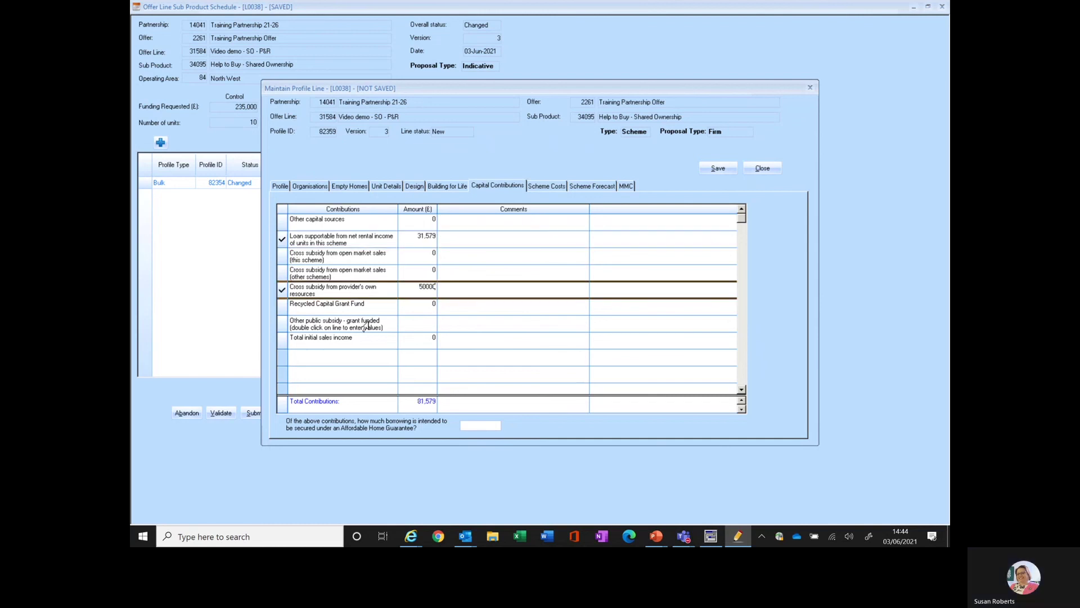
left_click(427, 305)
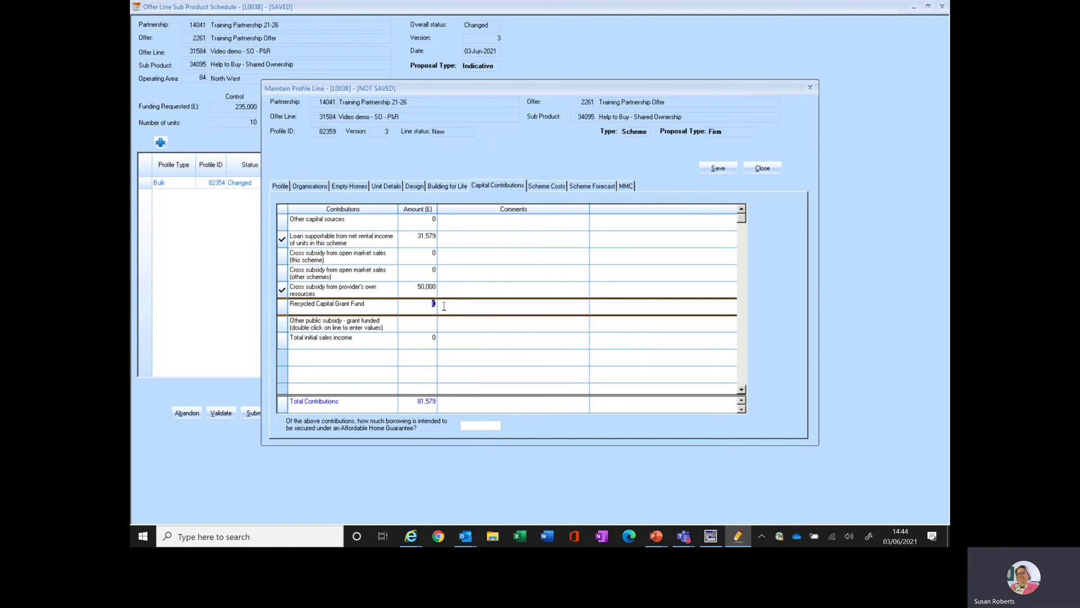
type("15")
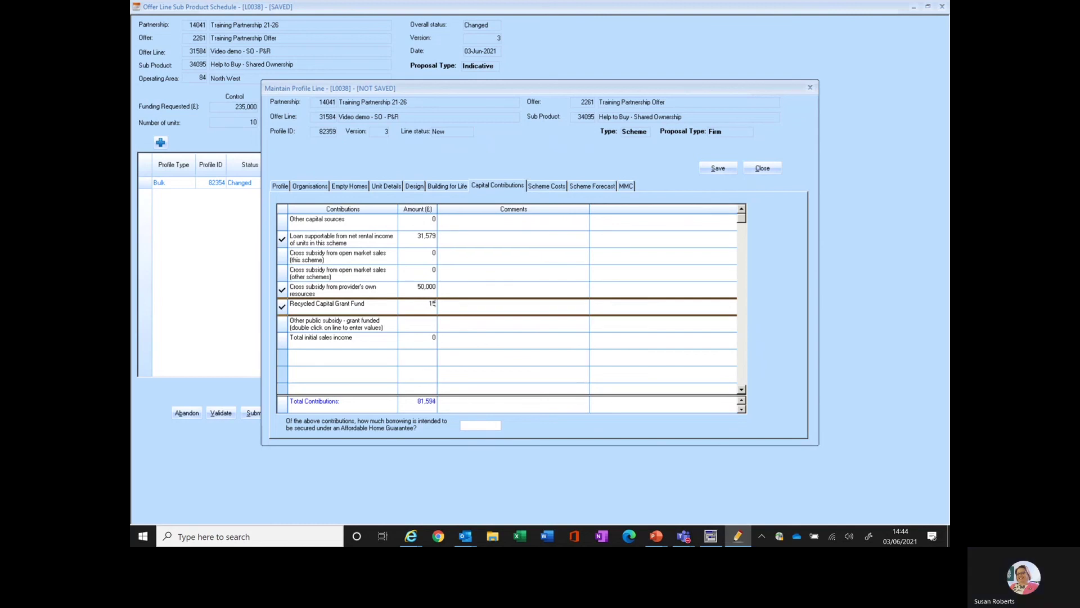
type("392")
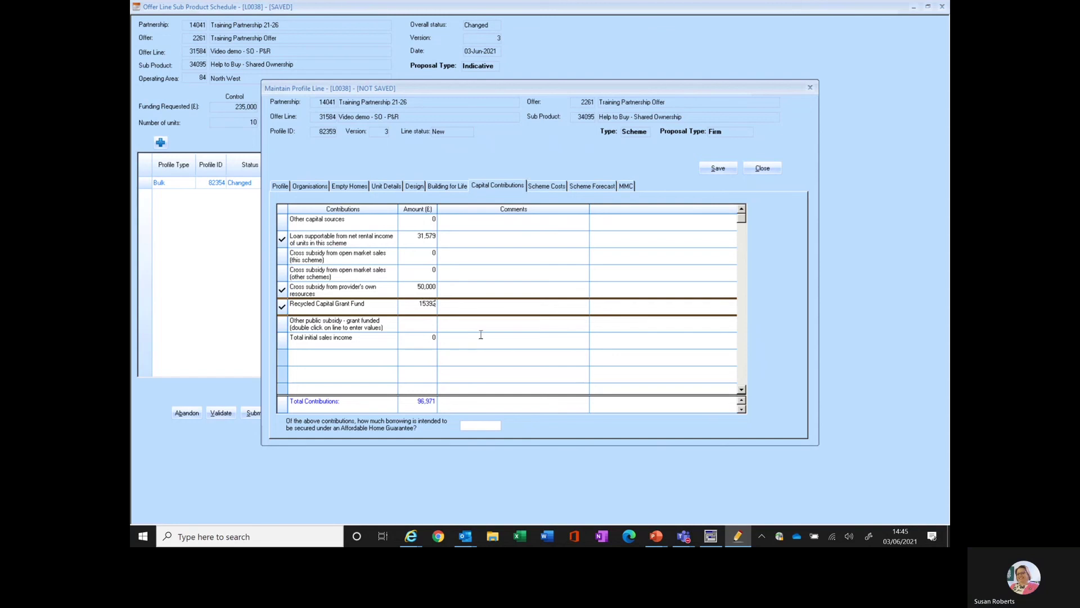
- Save the grant-funded other public subsidy breakdown with zero amounts, and set the Affordable Home Guarantee borrowing to 0
double_click(314, 329)
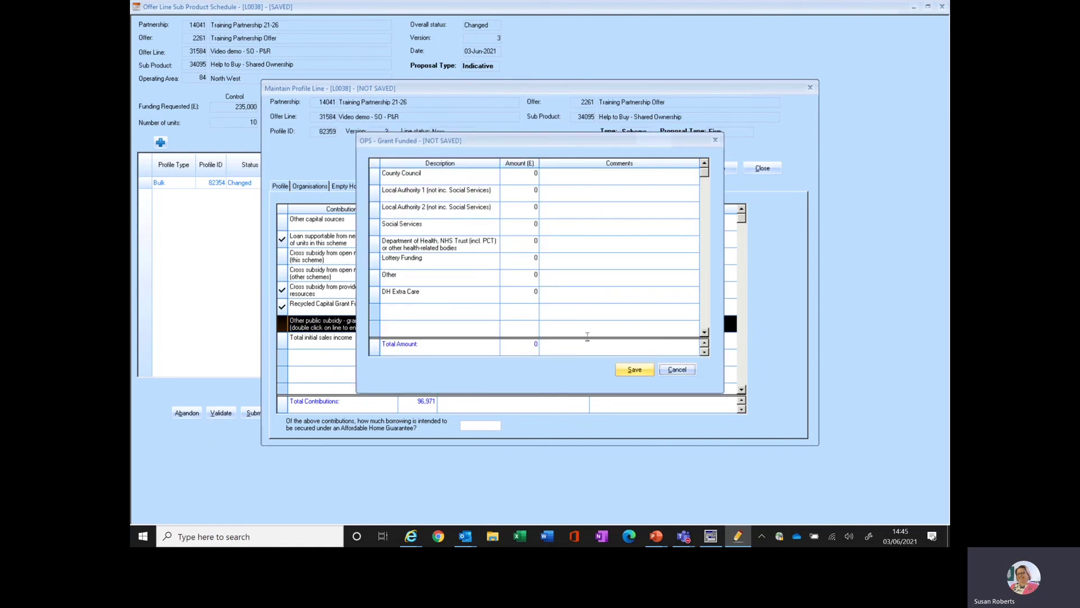
left_click(635, 370)
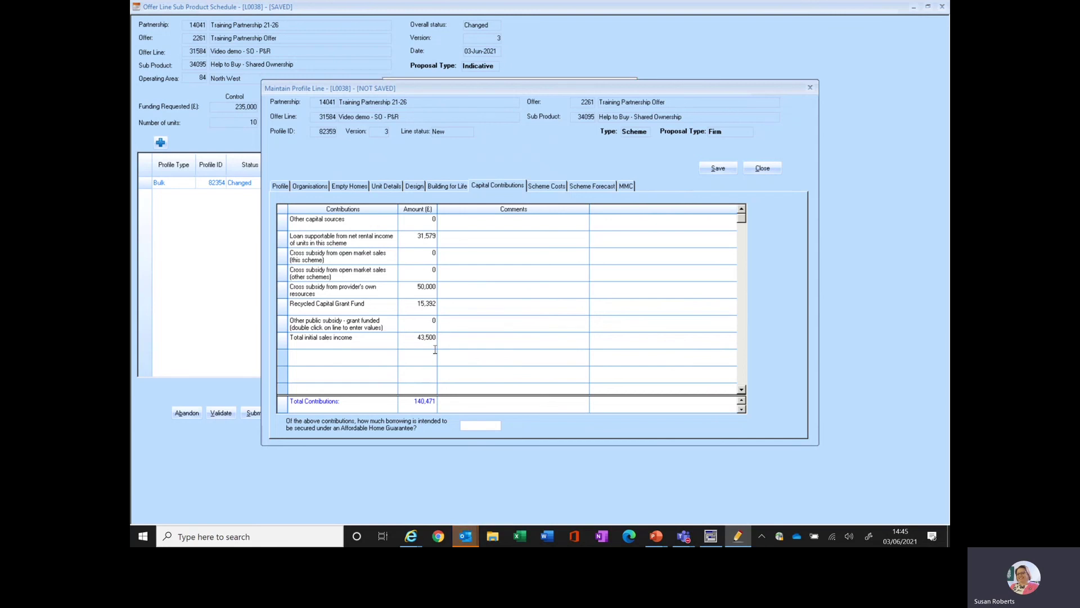
left_click(482, 426)
type("0")
- In the scheme costs, set public land to No and enter a purchase price of £33,112
left_click(542, 187)
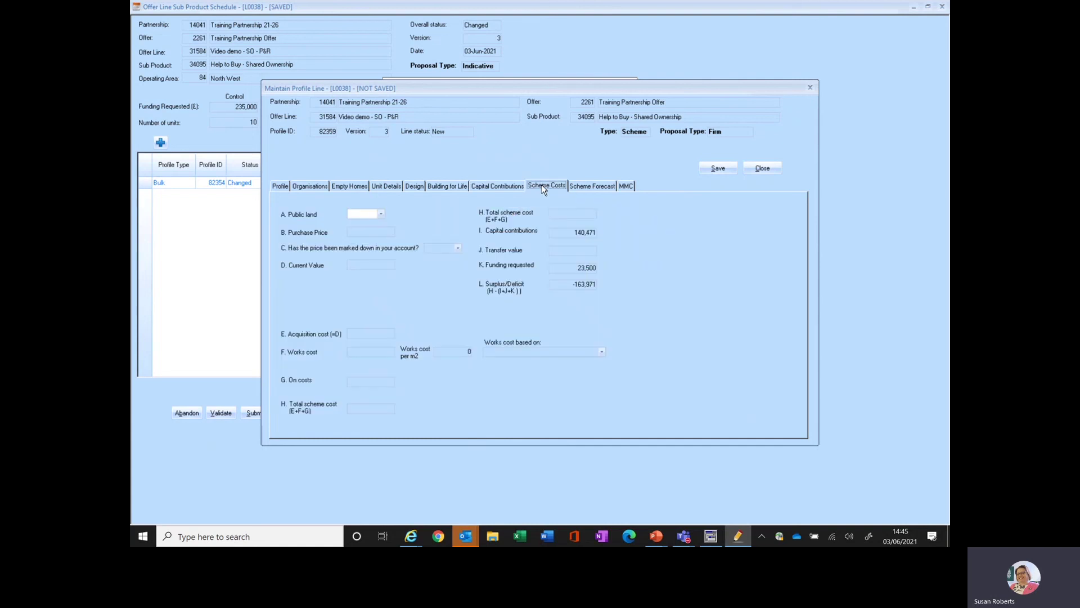
left_click(381, 215)
left_click(357, 231)
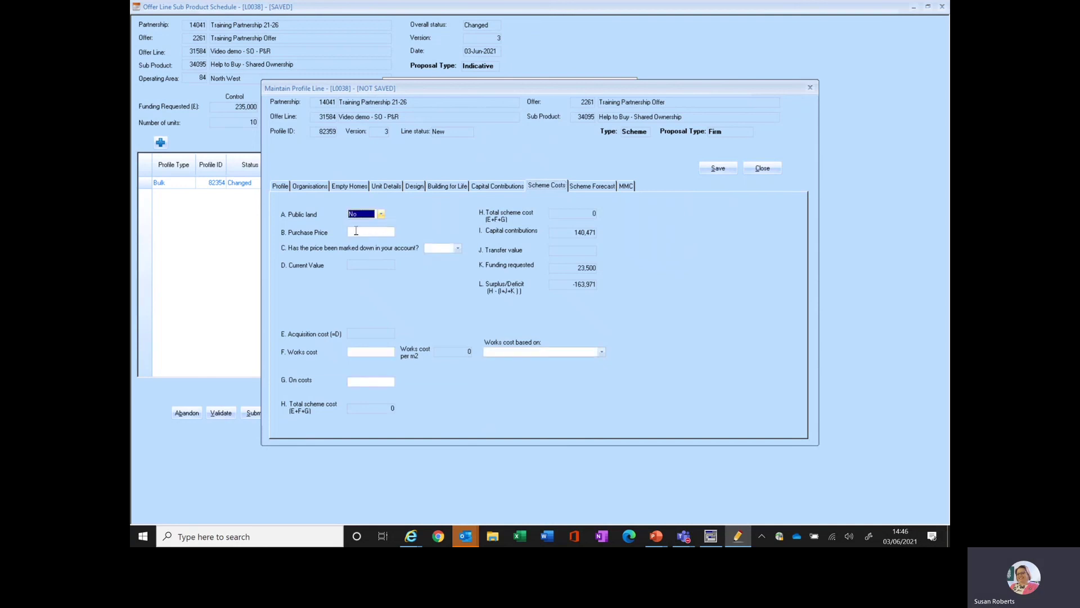
left_click(357, 232)
type("33112")
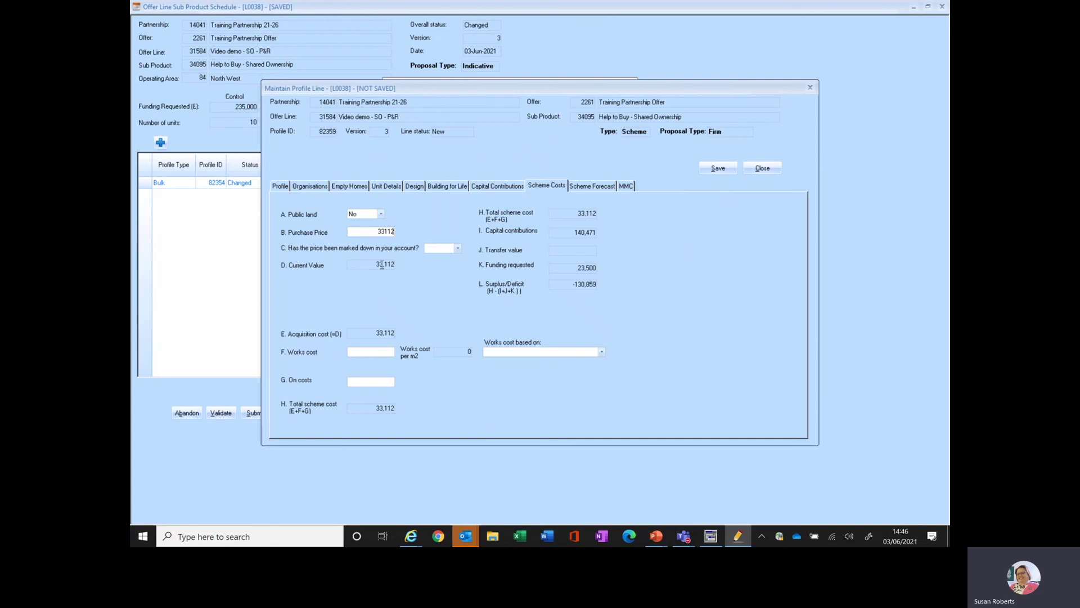
- Answer No to whether the purchase price has been marked down in the account
left_click(460, 251)
left_click(446, 268)
left_click(459, 249)
left_click(457, 257)
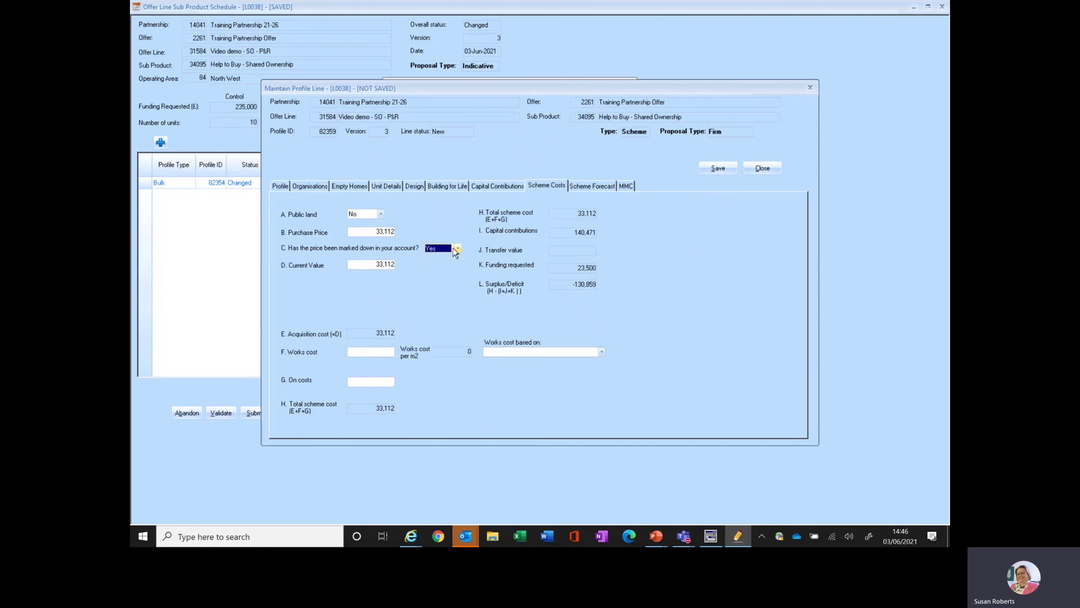
left_click(459, 248)
left_click(453, 265)
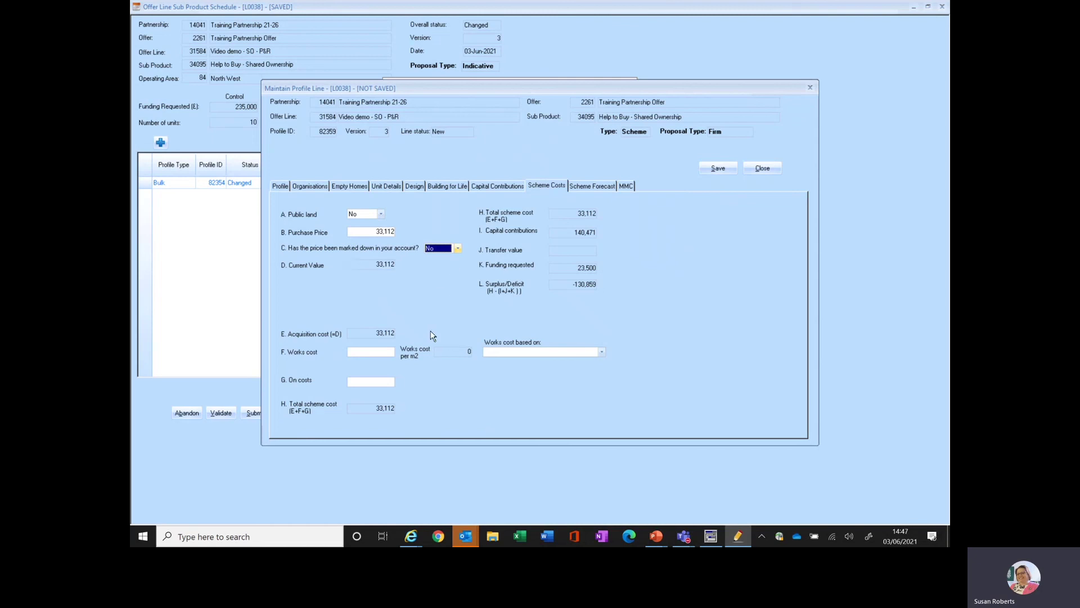
- Enter a works cost of £102,274 and on costs of £28,576, basing the works cost on QS Estimates
left_click(355, 353)
type("10")
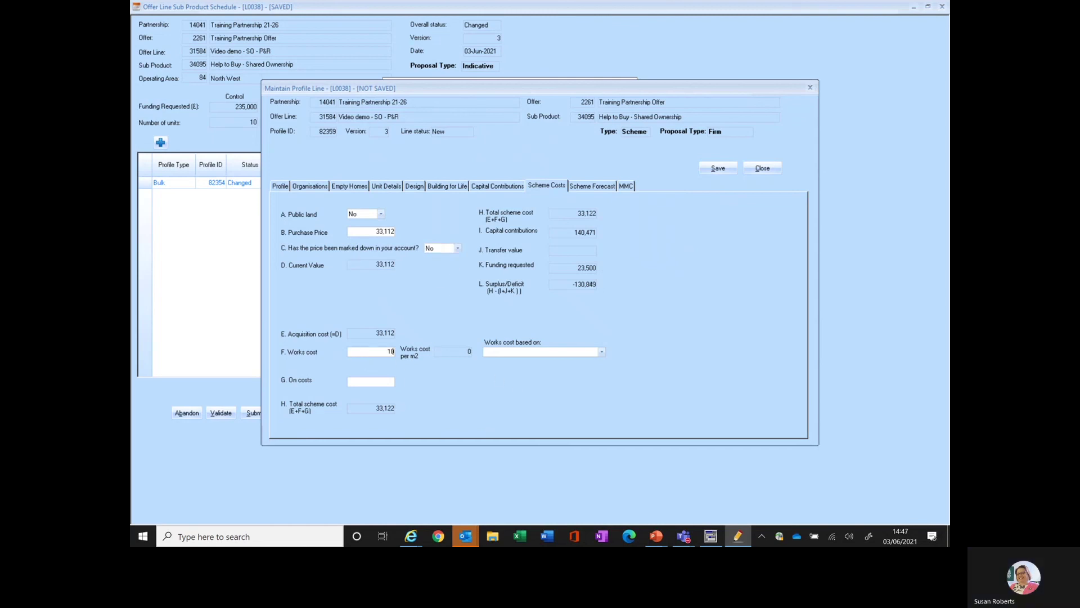
type("2274")
left_click(373, 382)
type("2")
type("8")
type("578")
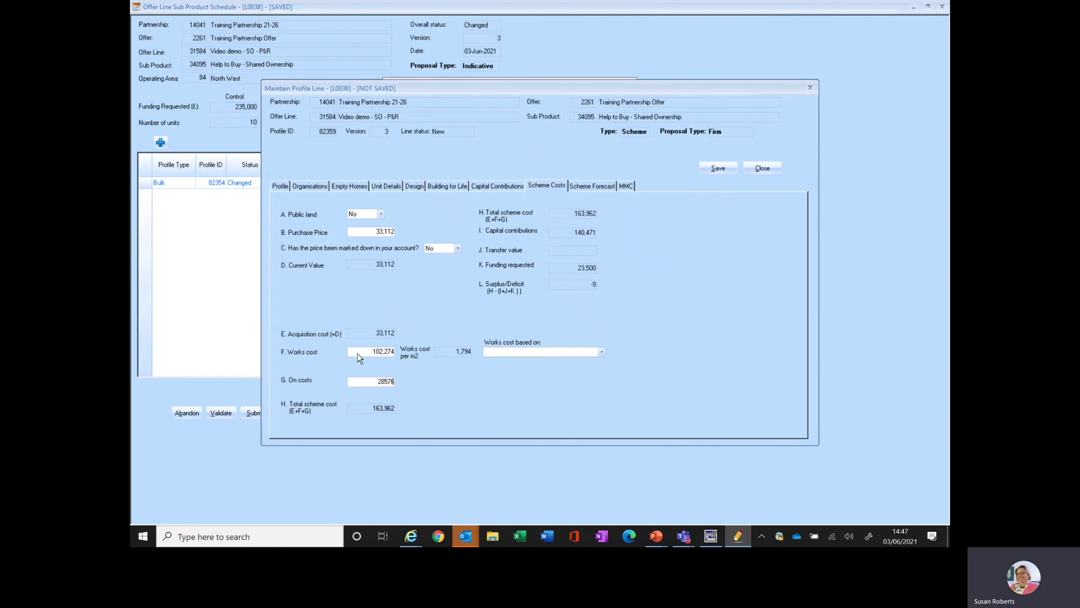
left_click(601, 351)
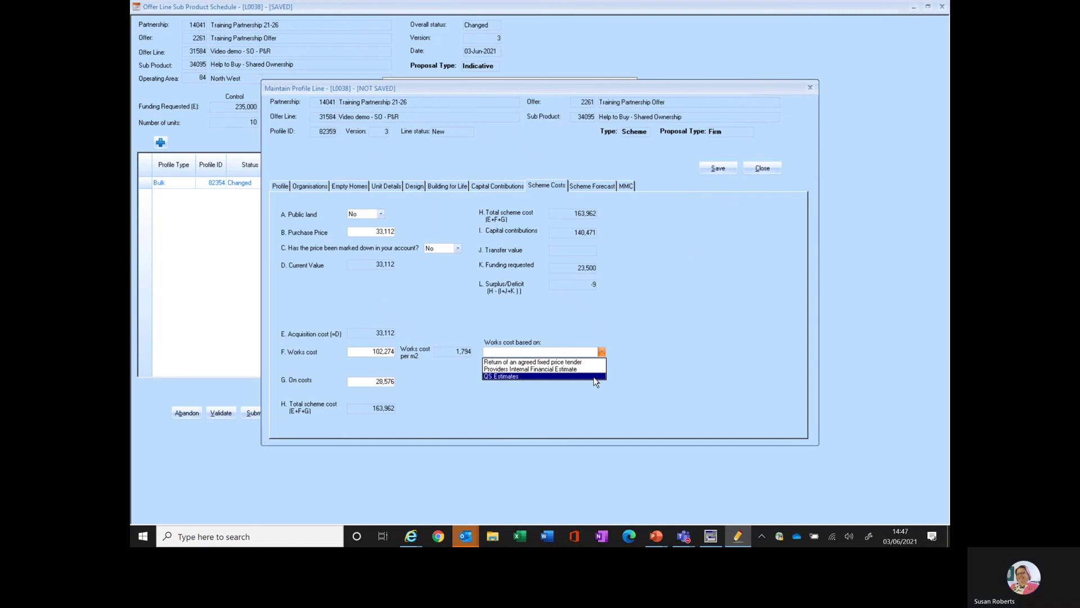
left_click(594, 376)
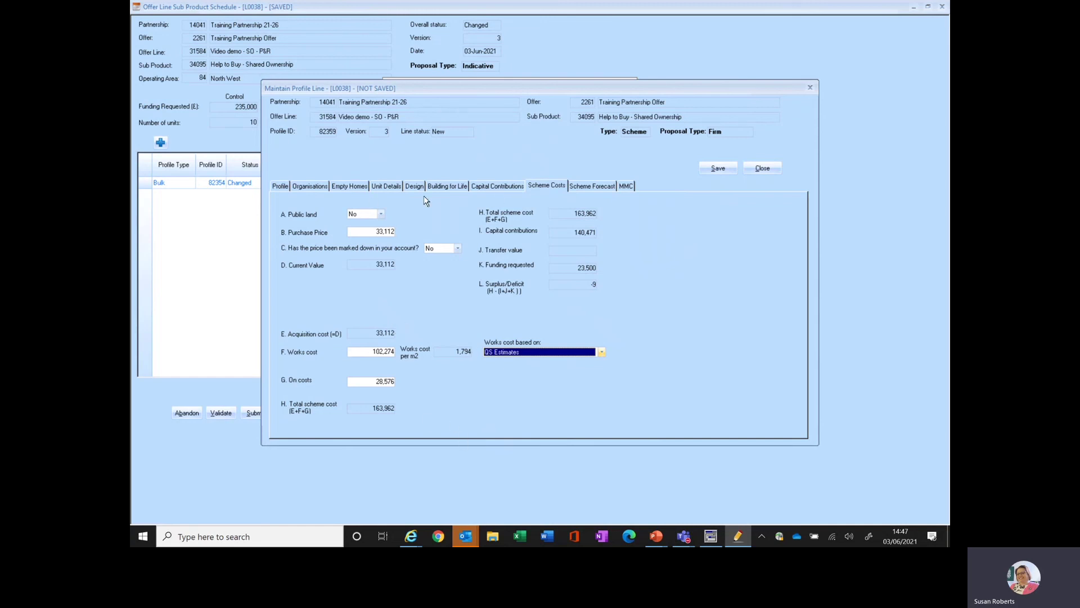
- Review the capital contributions and correct the on costs in the scheme costs to £28,585
left_click(484, 187)
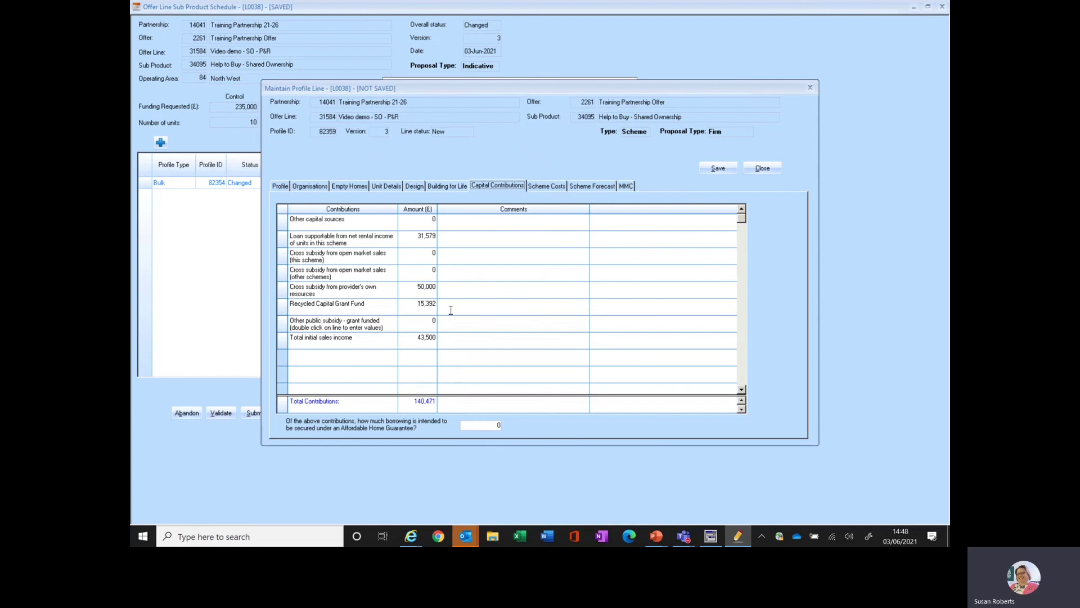
left_click(546, 185)
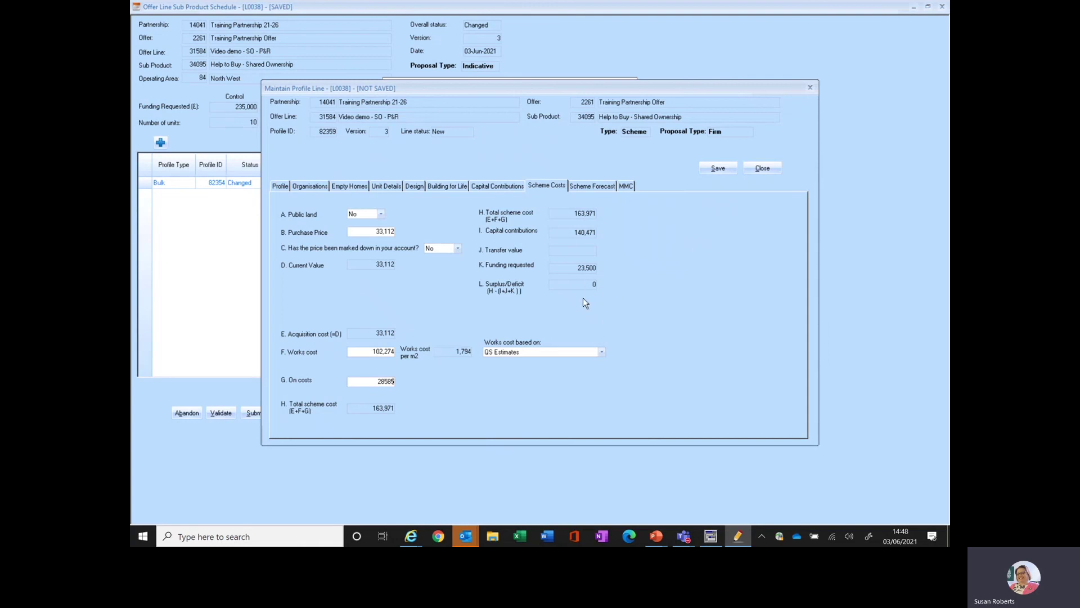
- In the scheme forecast, mark the Acquisition milestone as actual with the date 02-Jun-2021
left_click(588, 187)
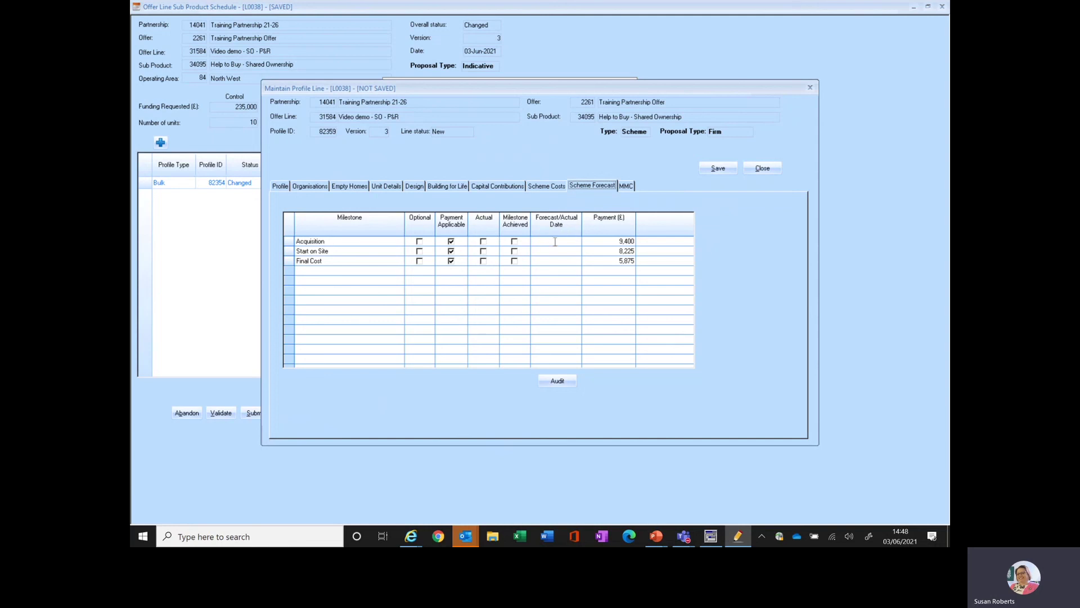
left_click(483, 241)
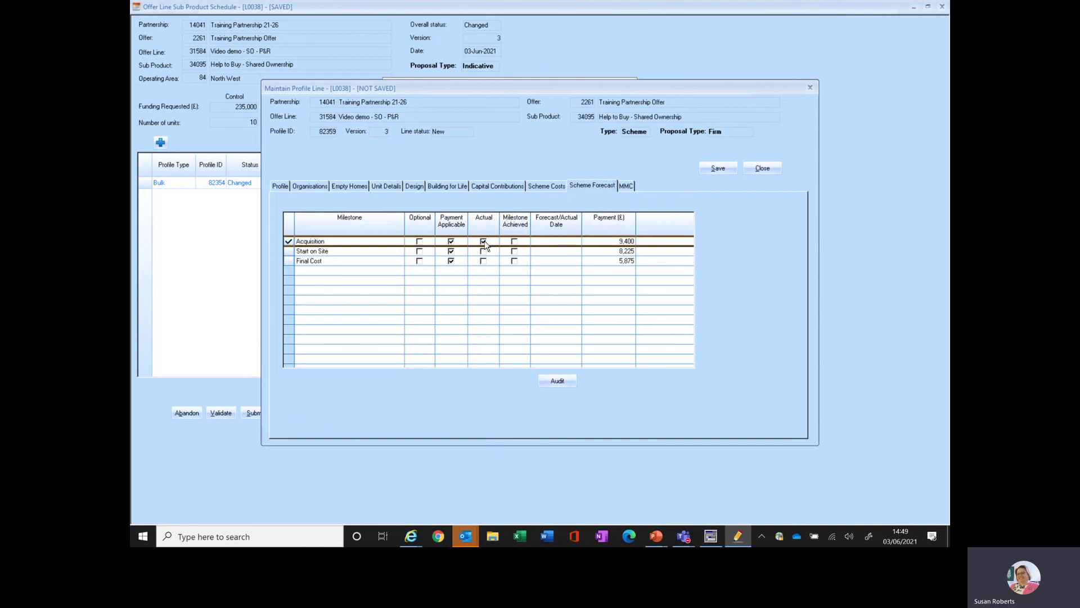
left_click(552, 241)
type("2/6/21")
key("Return")
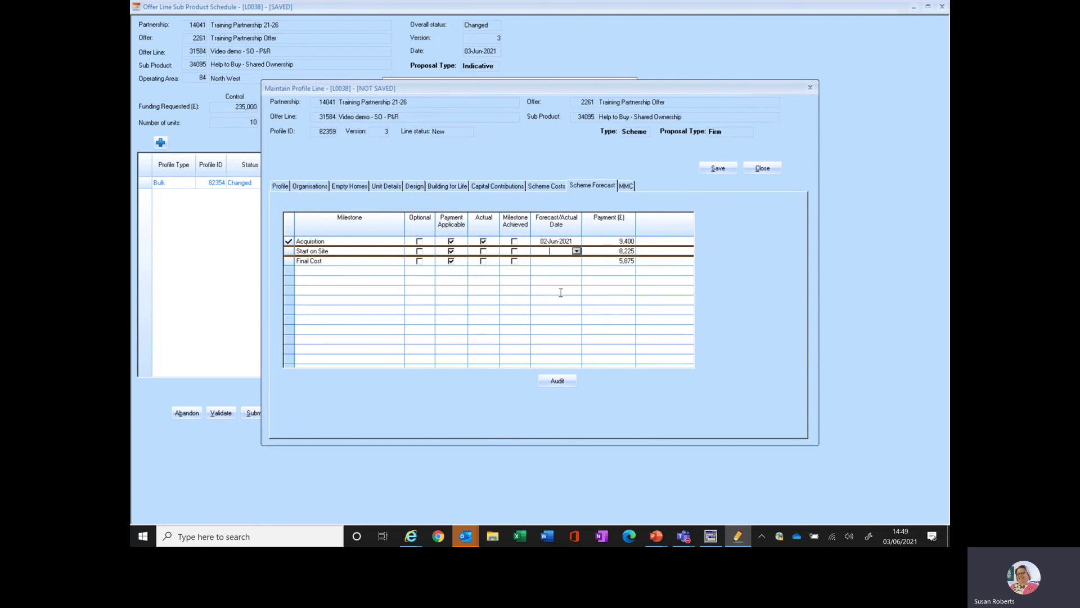
- Set the forecast date of the Start on Site milestone to 02-Jul-2021
left_click(576, 251)
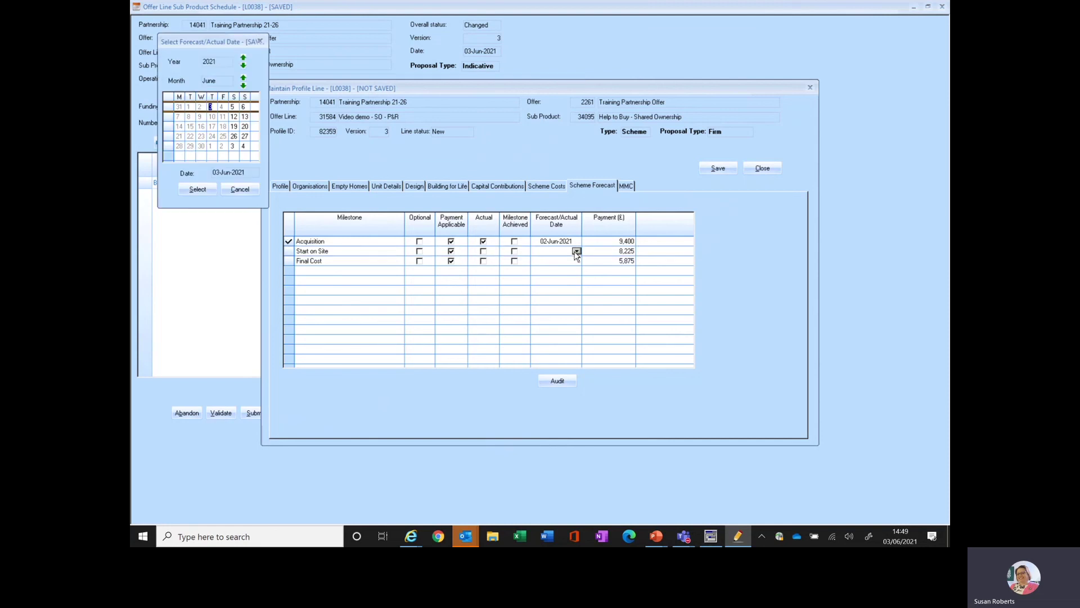
left_click(222, 146)
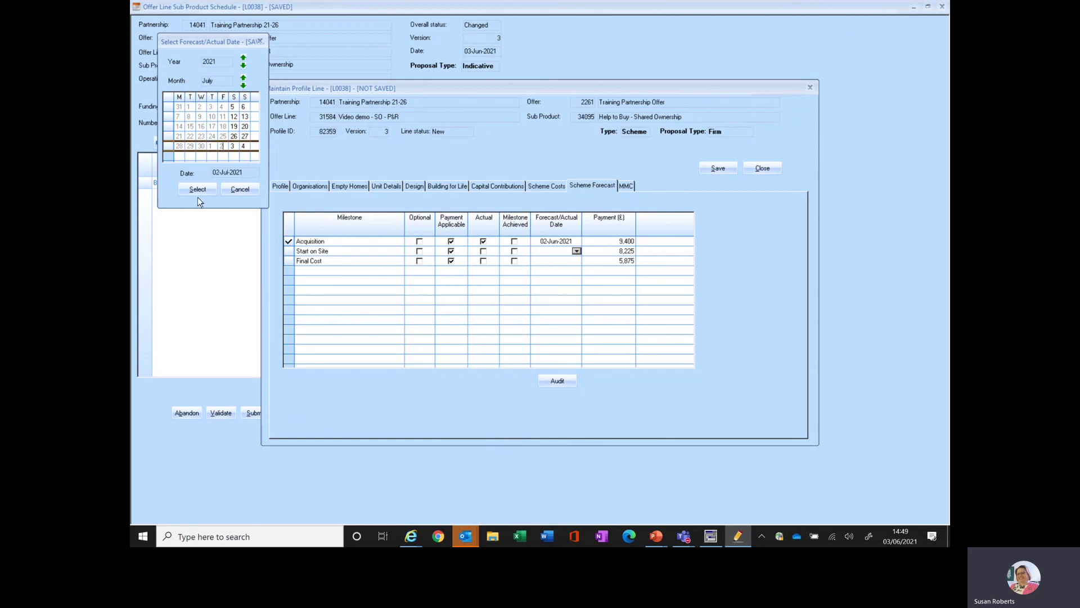
left_click(198, 190)
left_click(203, 187)
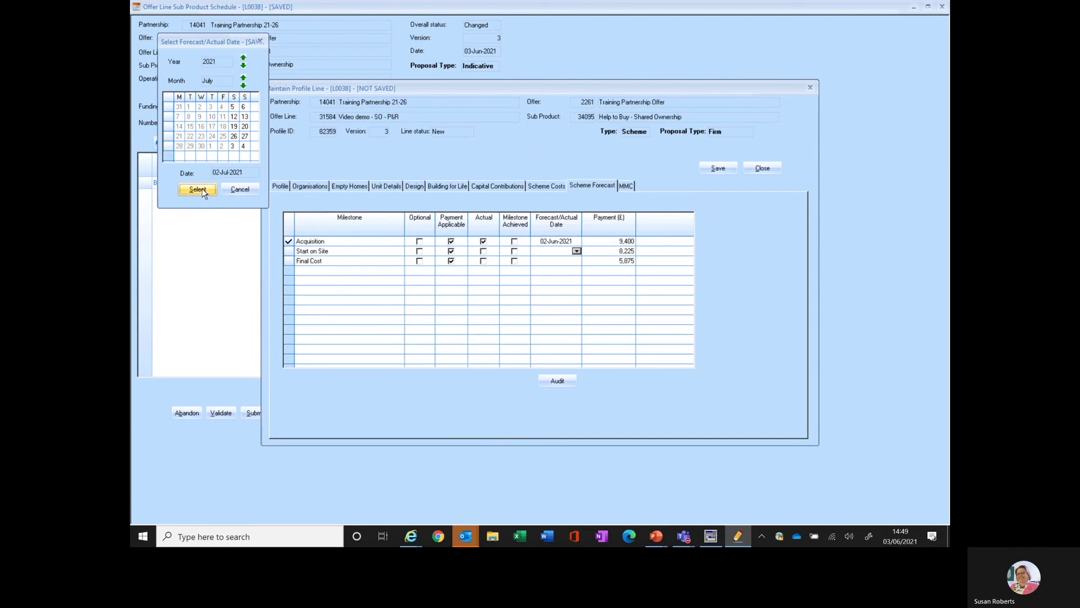
- Set the forecast date of the Final Cost milestone to 20-Sep-2021
left_click(554, 261)
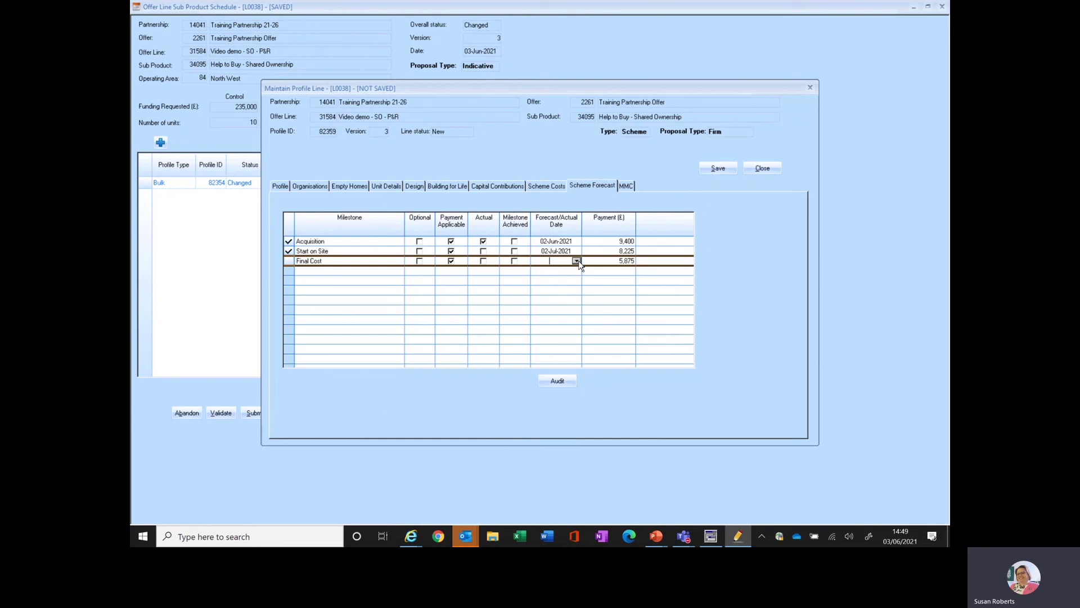
left_click(577, 261)
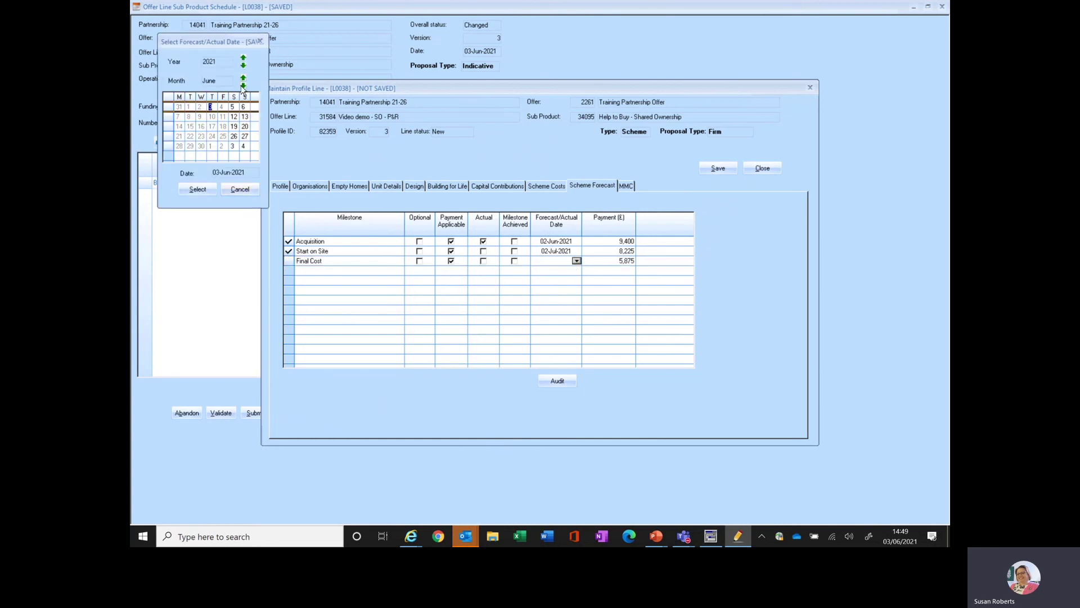
left_click(243, 85)
left_click(243, 77)
left_click(243, 77)
left_click(243, 78)
left_click(244, 78)
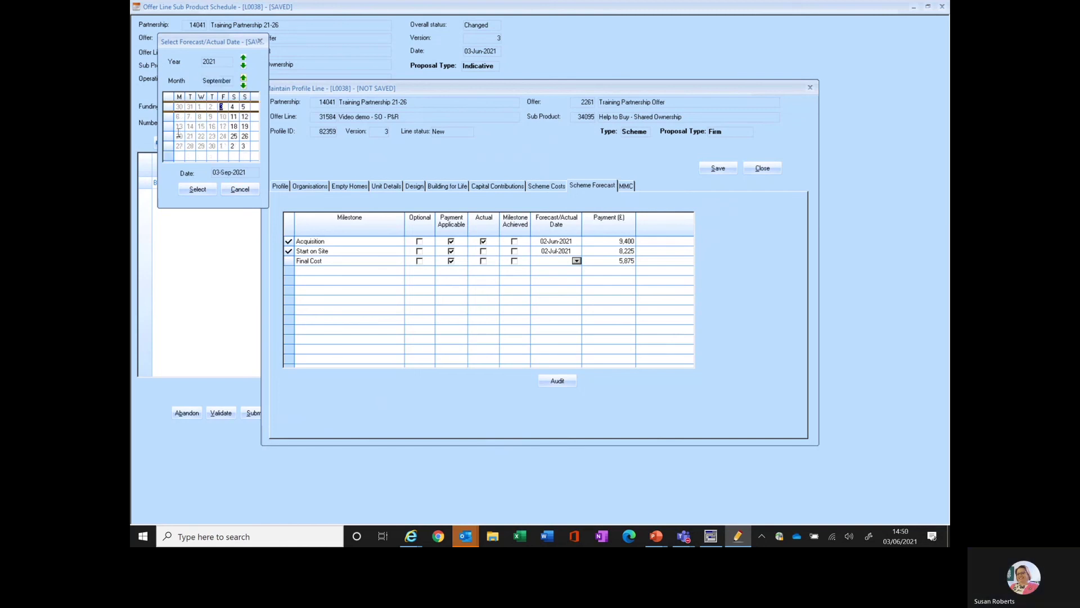
left_click(179, 136)
left_click(197, 189)
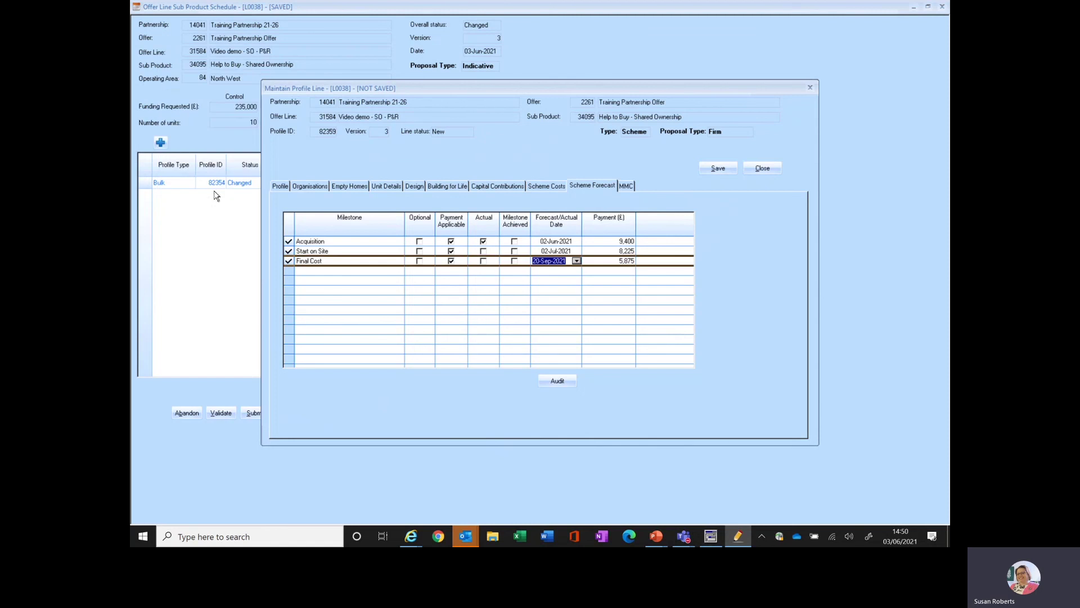
- Check the primary structure options in the MMC details, and save and close the Wigan scheme profile line
left_click(624, 186)
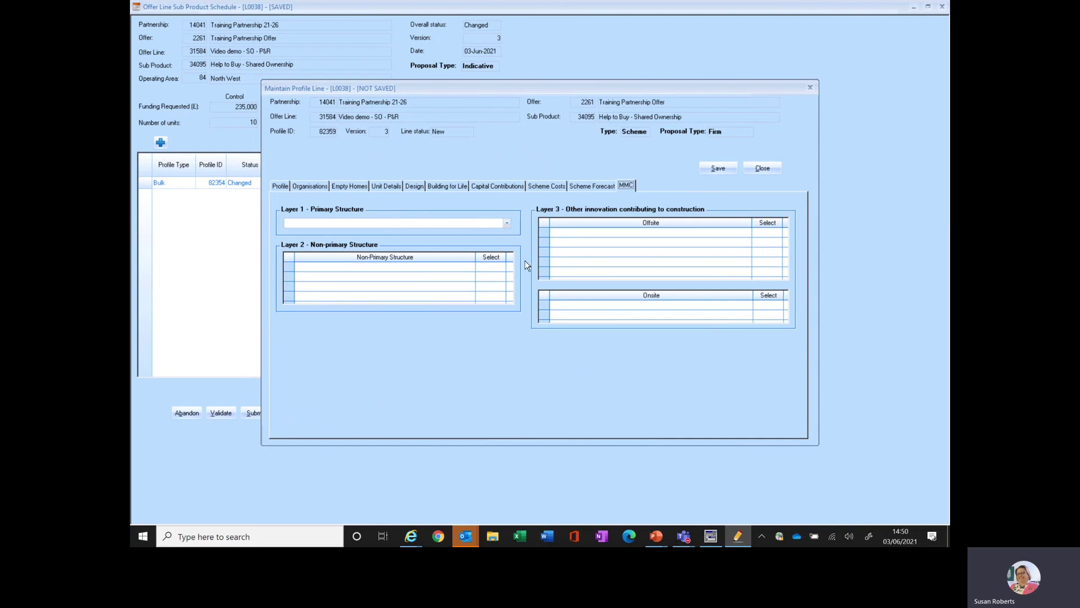
left_click(507, 224)
left_click(507, 223)
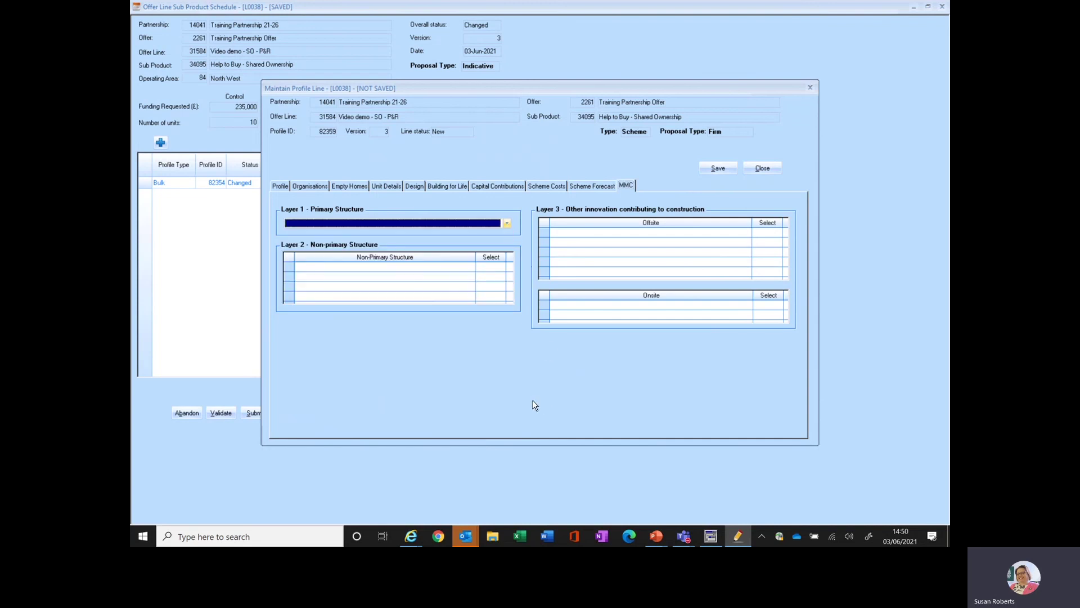
left_click(714, 170)
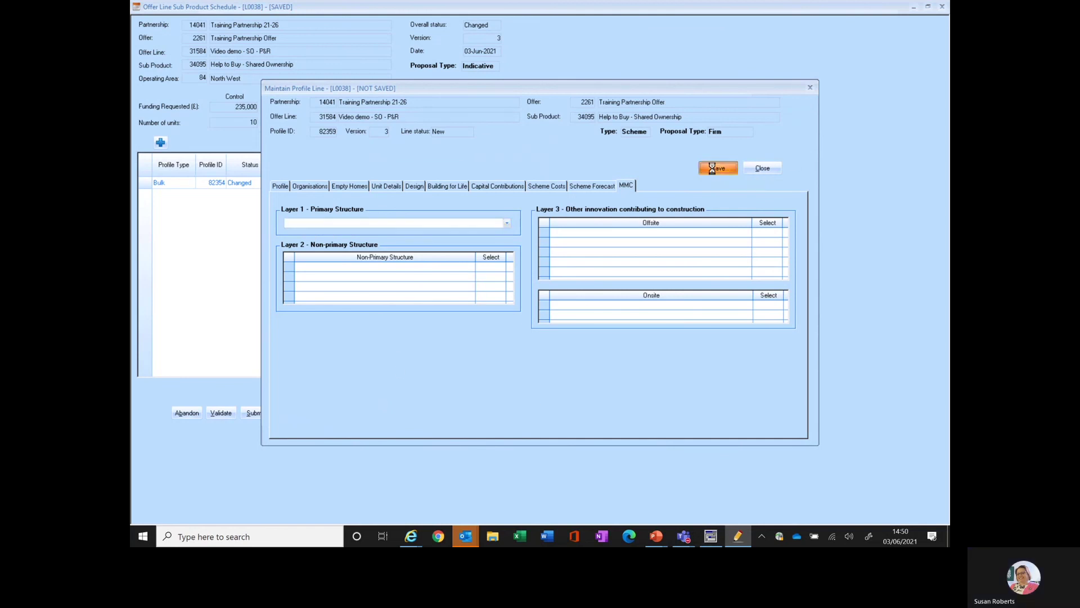
left_click(764, 168)
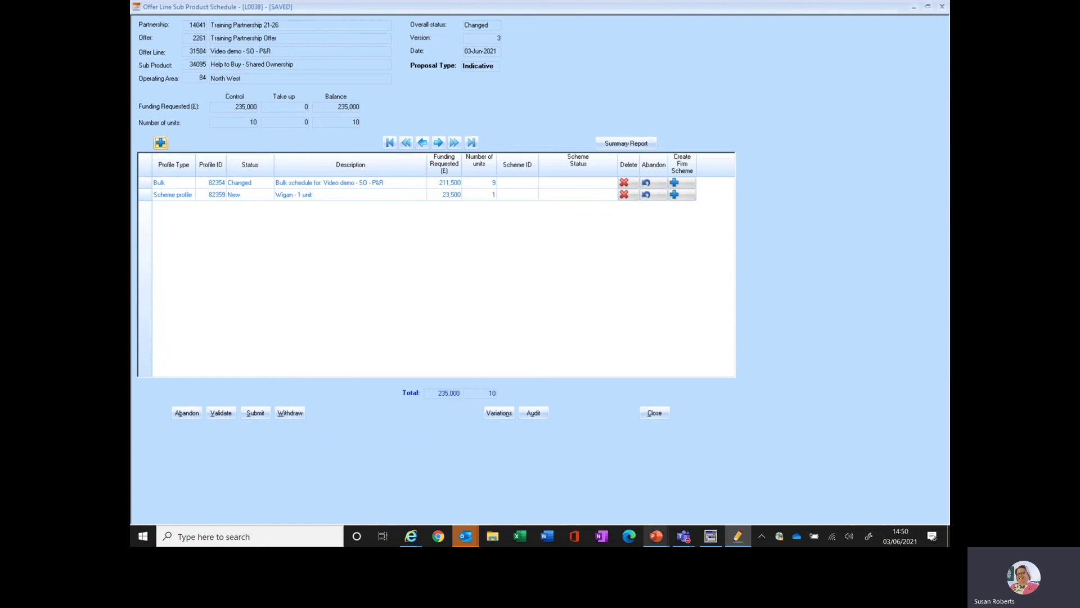
left_click(655, 536)
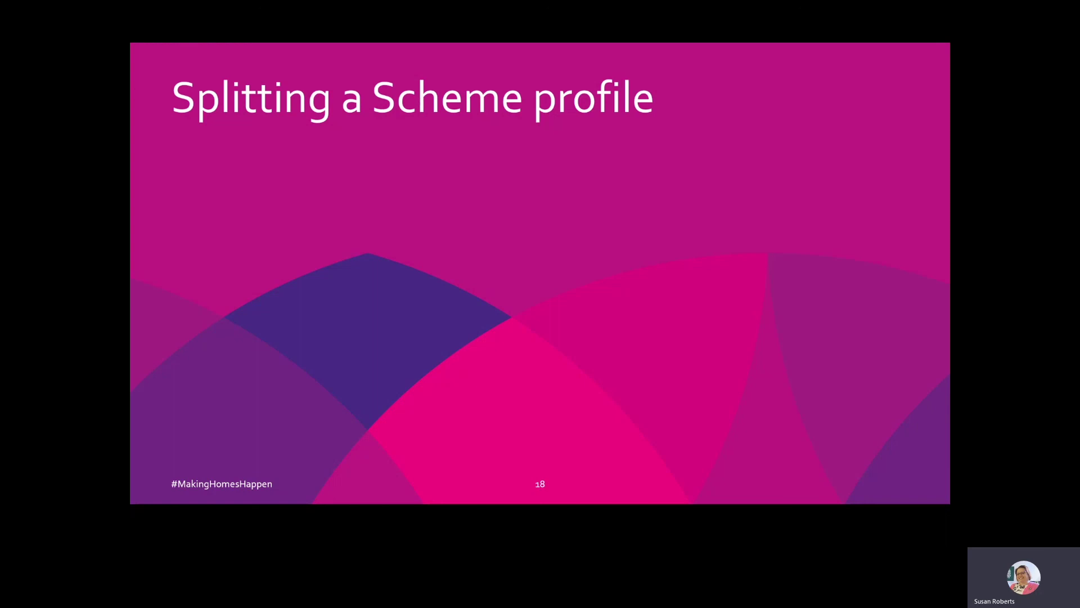
key("alt+Tab")
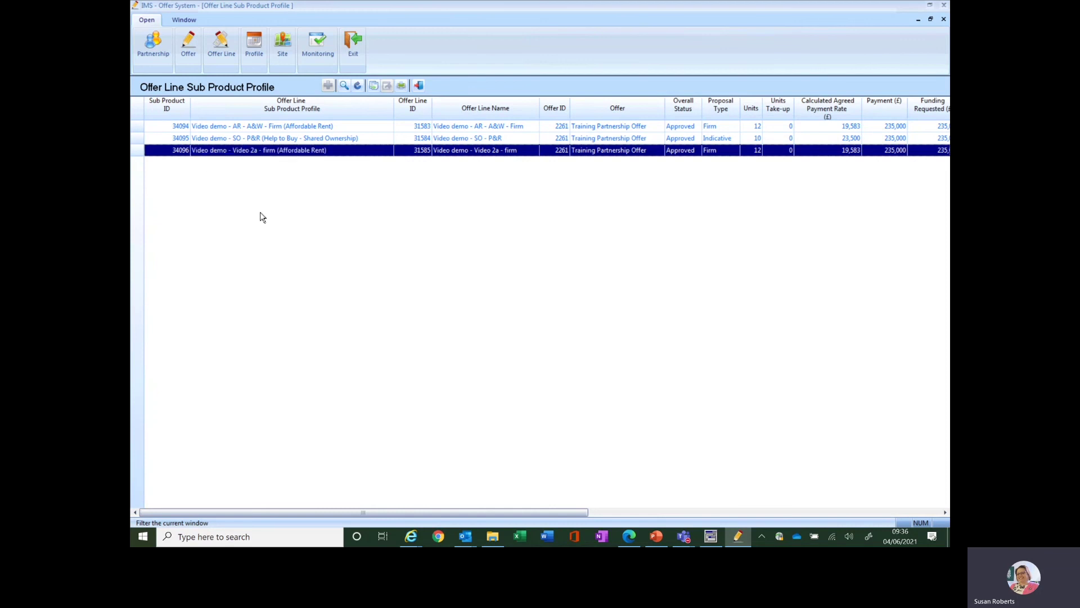
- Open the scheme profile of the Video demo - Video 2a - firm offer line and create a new version of it
left_click(248, 156)
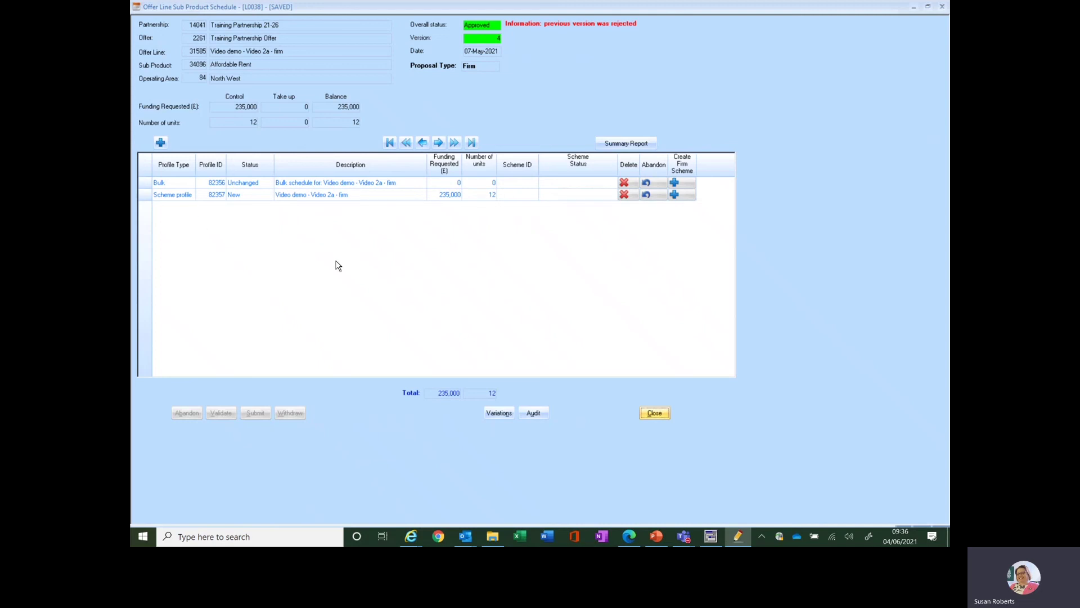
left_click(315, 197)
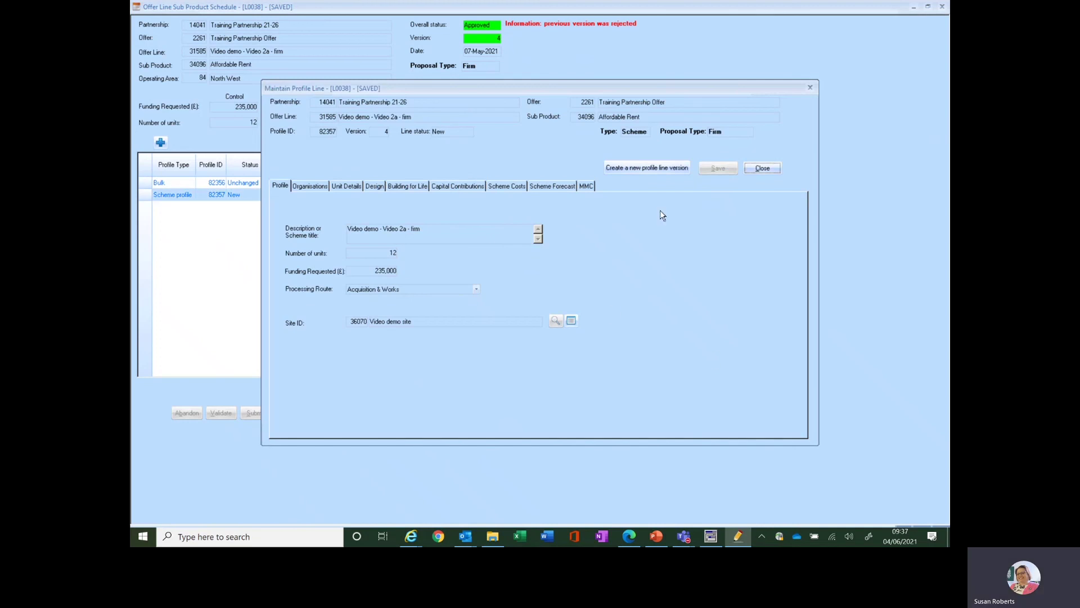
left_click(637, 169)
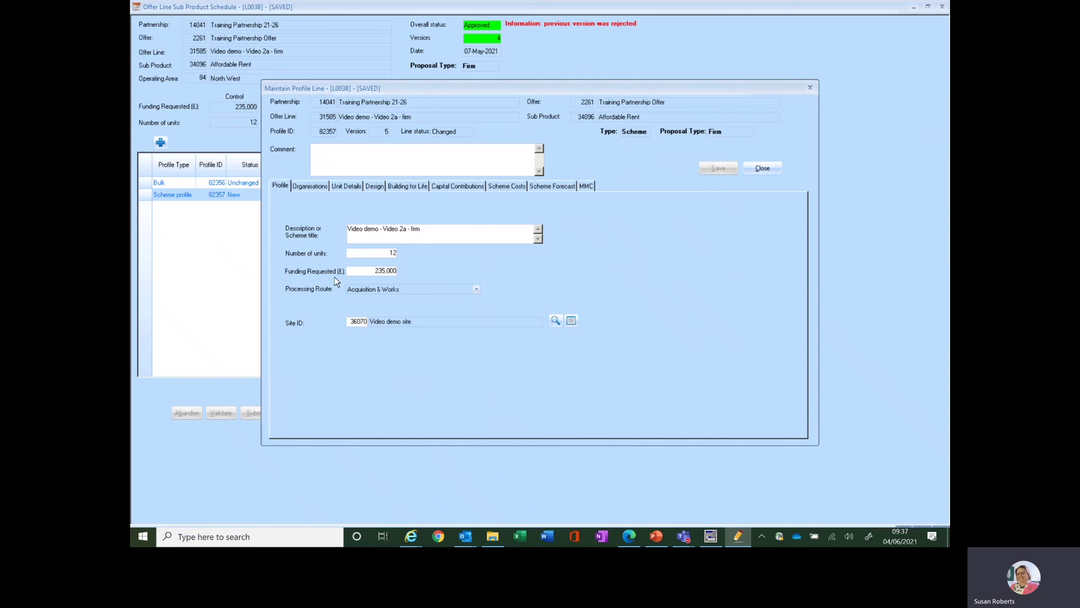
- Review the organisations and the unit details of the firm scheme profile, including the full entry for its 12-unit type
left_click(311, 186)
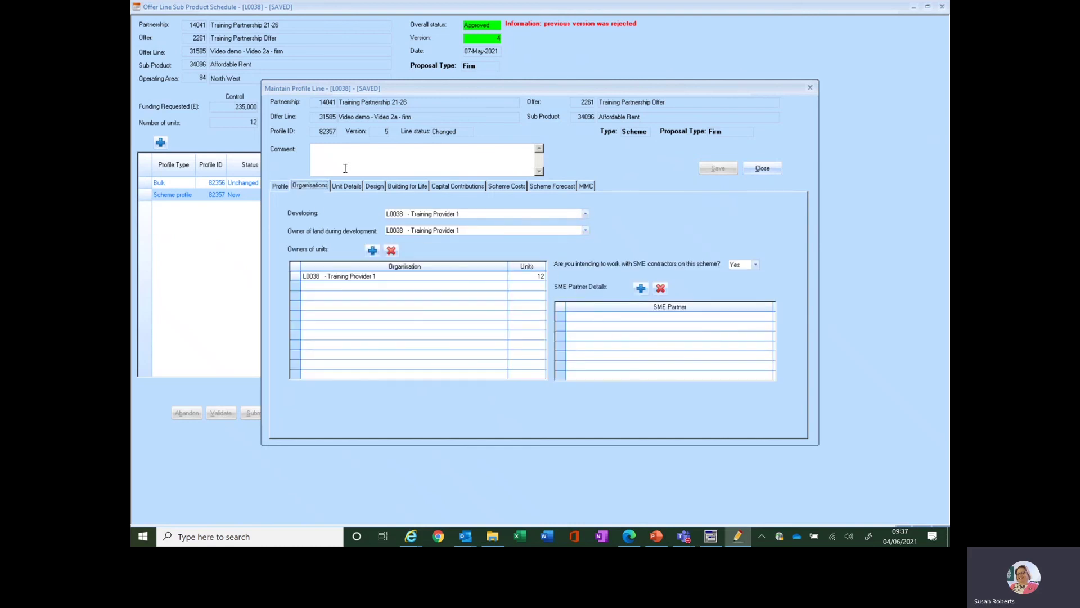
left_click(341, 187)
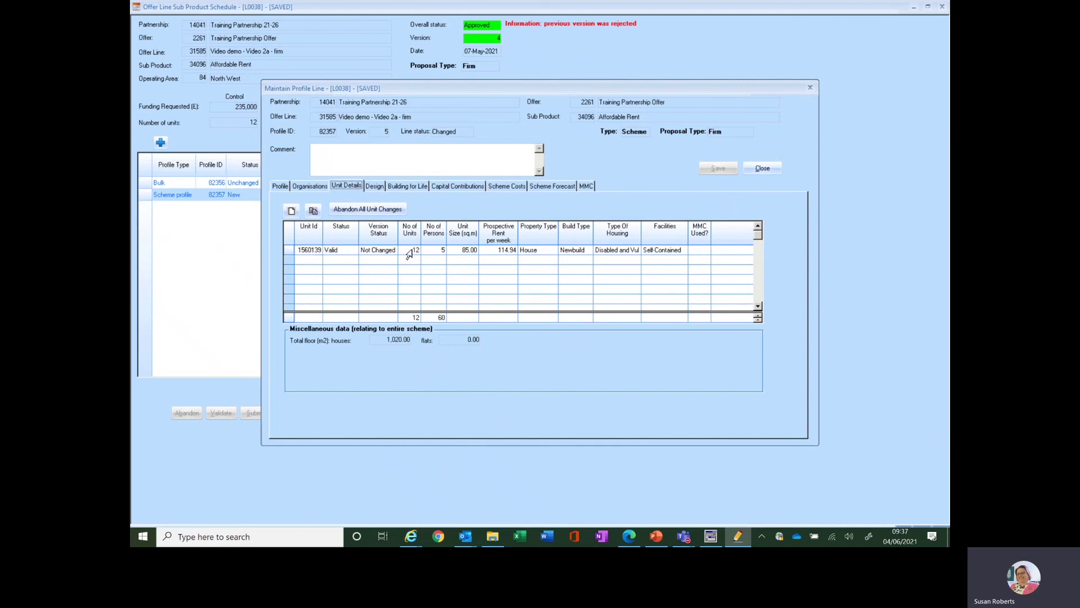
left_click(305, 253)
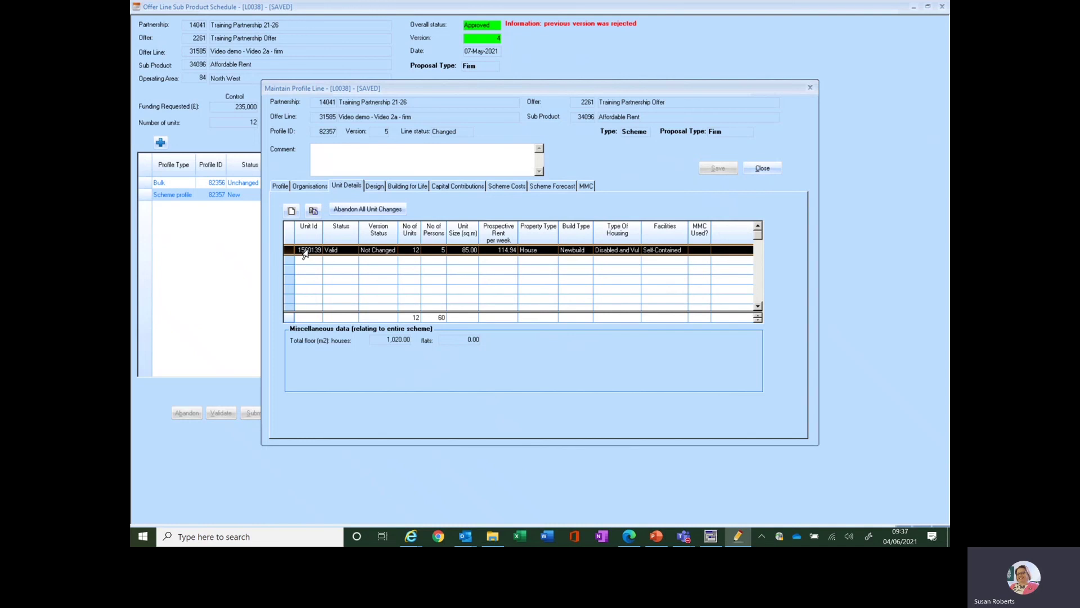
double_click(305, 253)
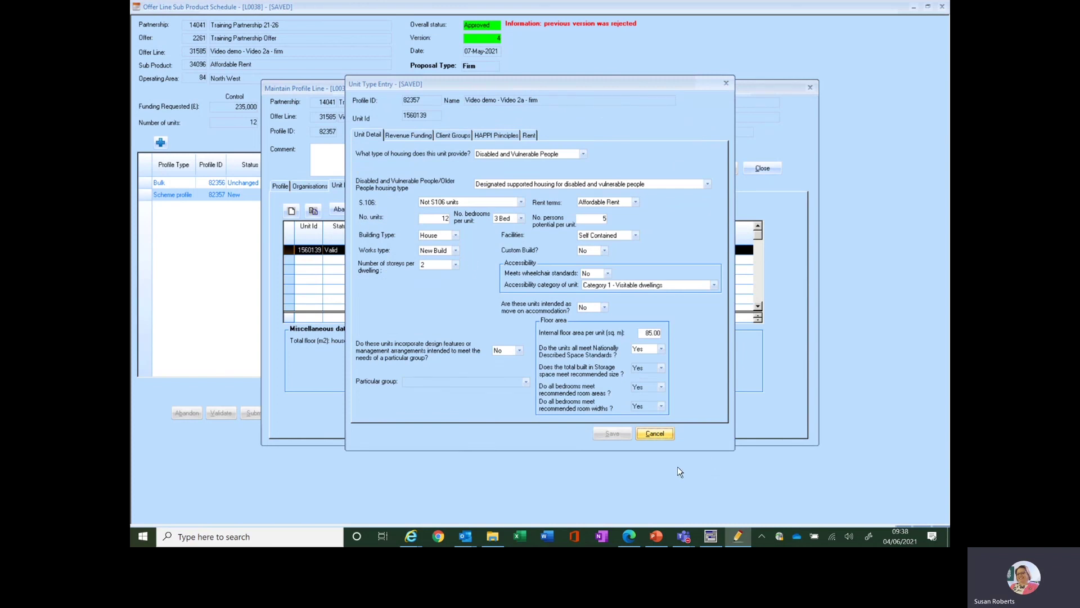
left_click(656, 434)
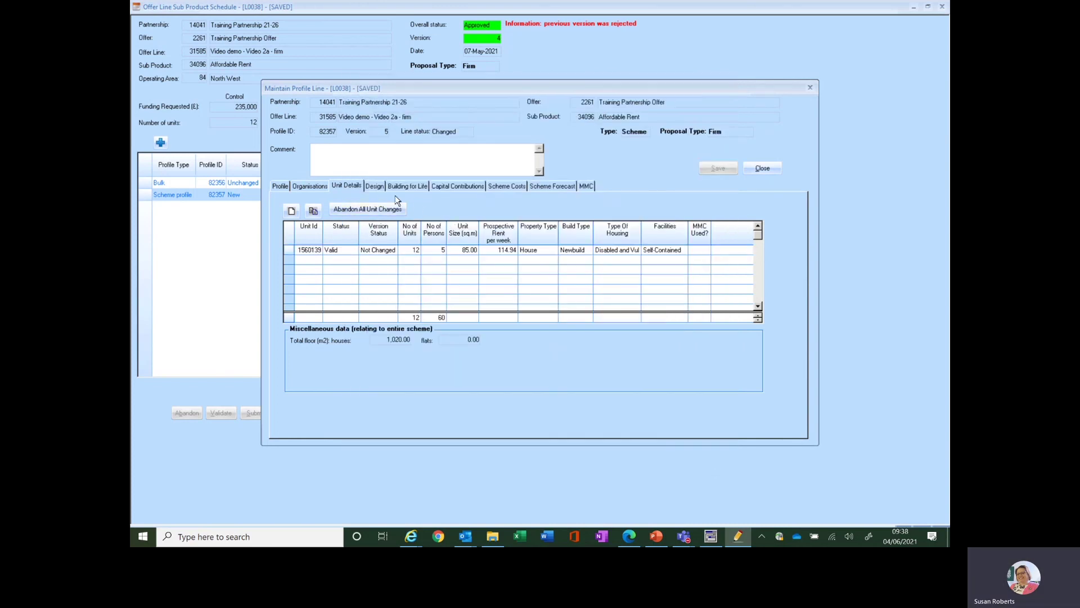
- Review the scheme profile's design, Building for Life, capital contributions, scheme costs, milestone forecast and MMC details, and close it
left_click(375, 186)
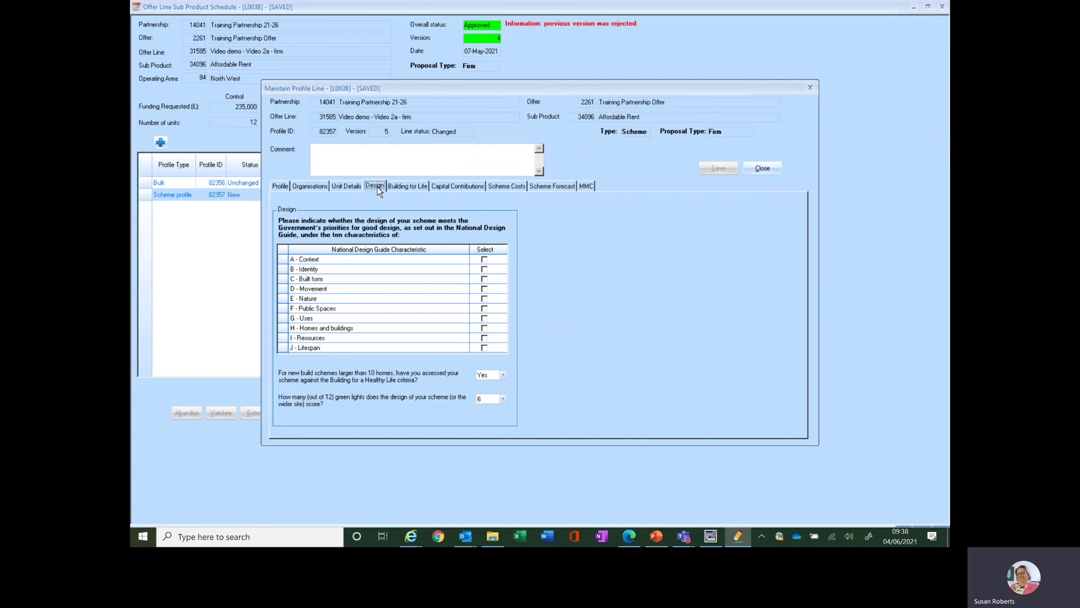
left_click(412, 186)
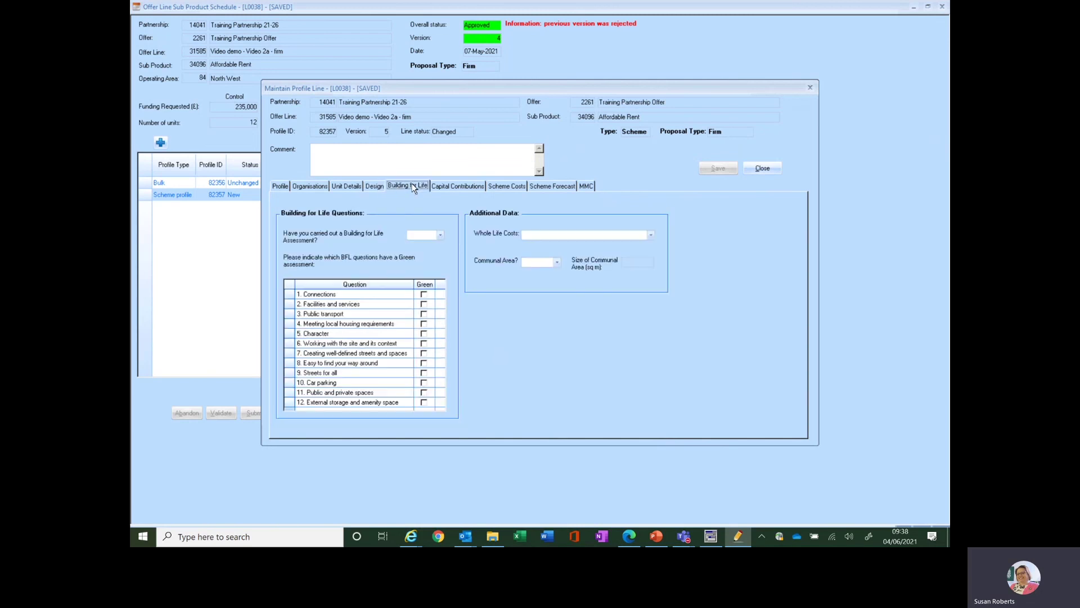
left_click(463, 187)
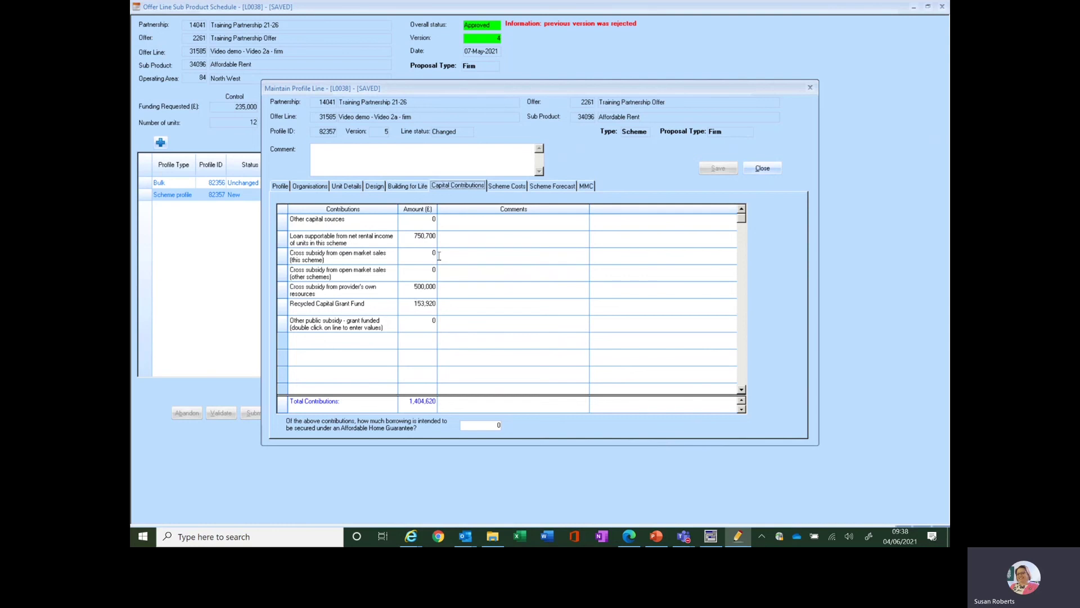
left_click(506, 187)
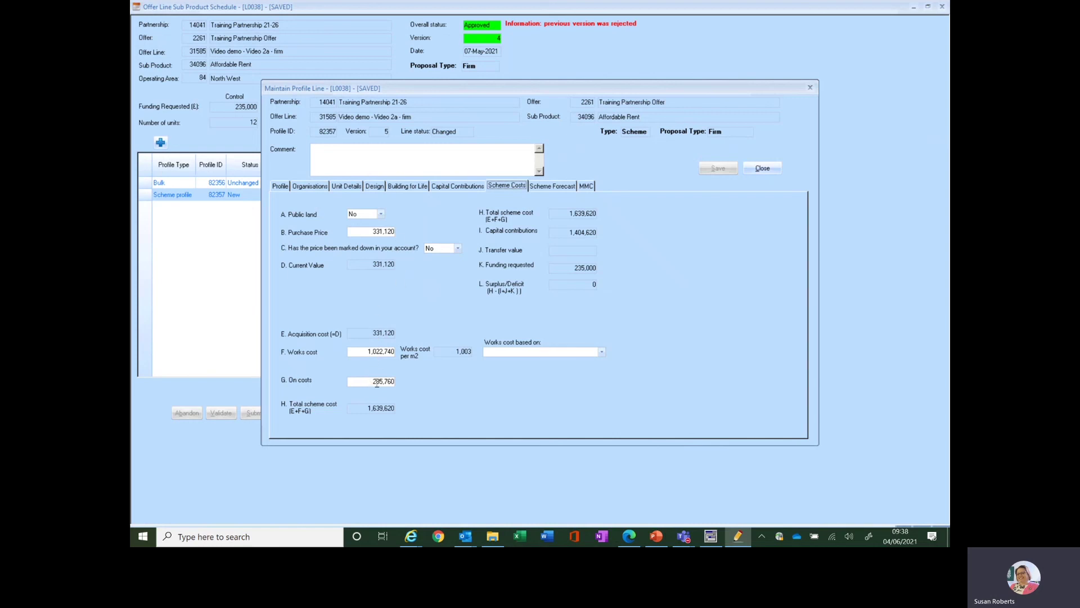
left_click(570, 187)
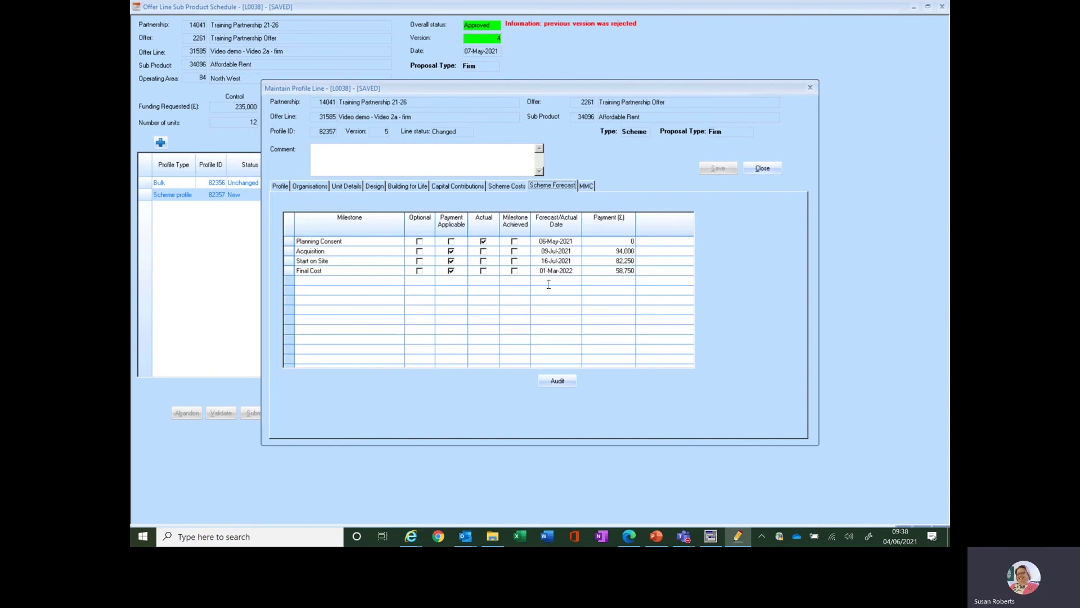
left_click(585, 187)
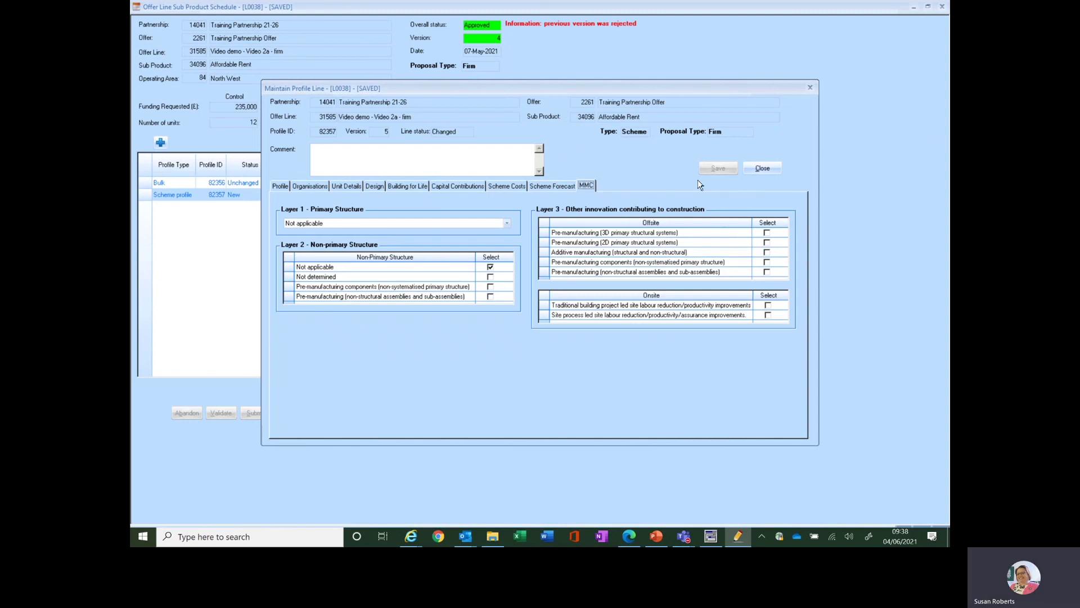
left_click(762, 168)
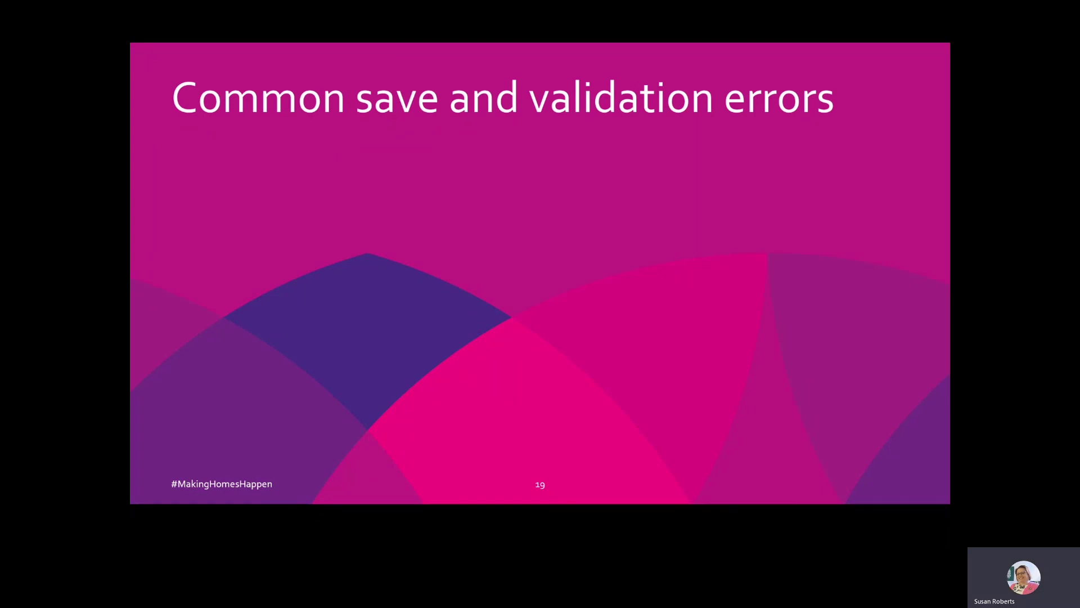
key("Right")
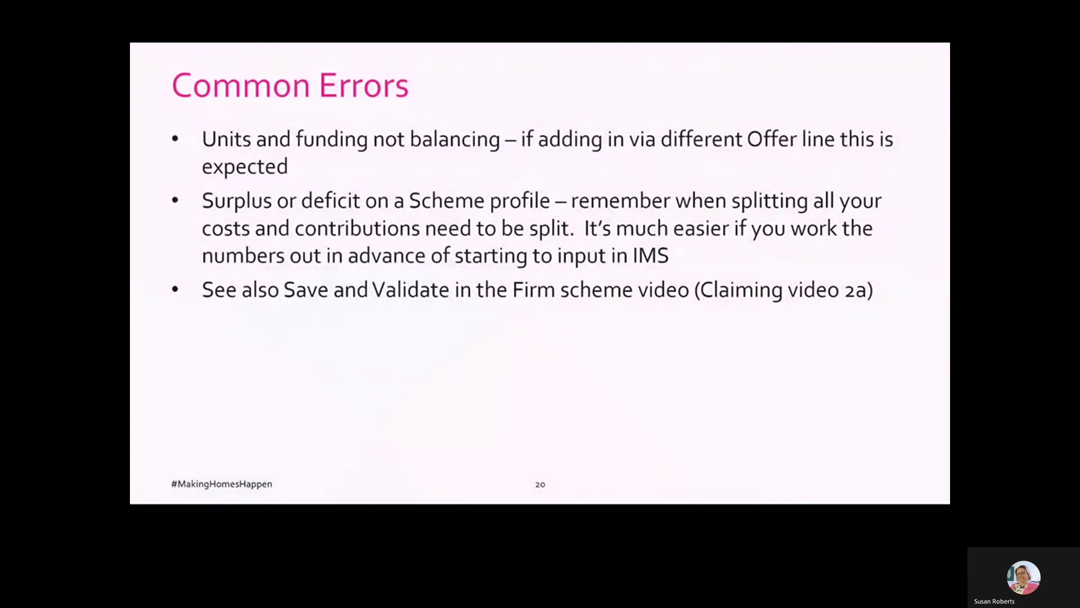
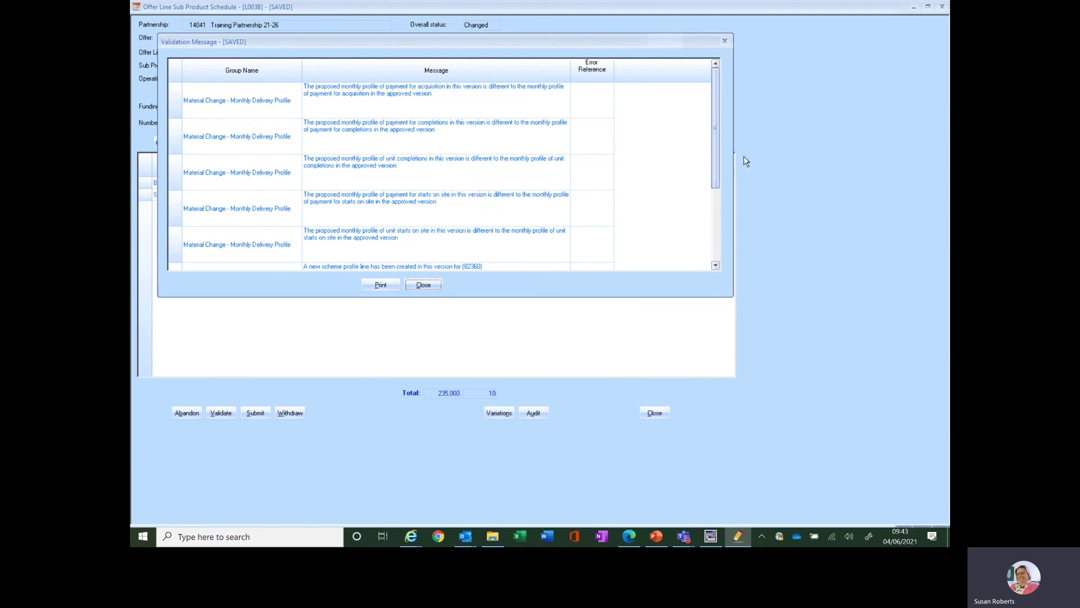
- Read through all validation messages for the Help to Buy - Shared Ownership schedule and finish its validation
left_click(715, 266)
left_click(715, 266)
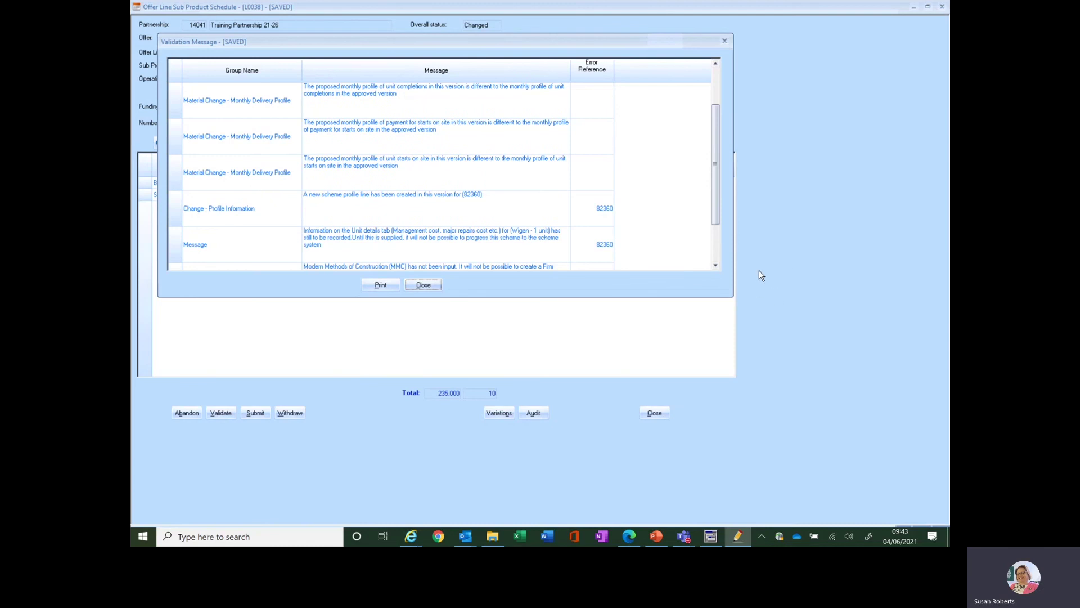
left_click(715, 266)
left_click(715, 266)
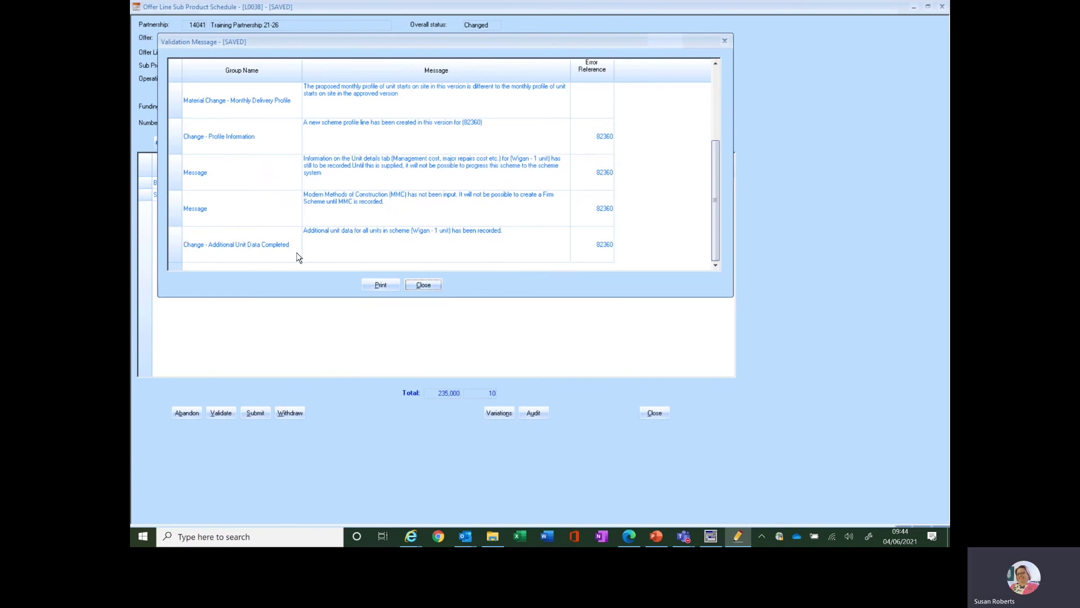
left_click(423, 285)
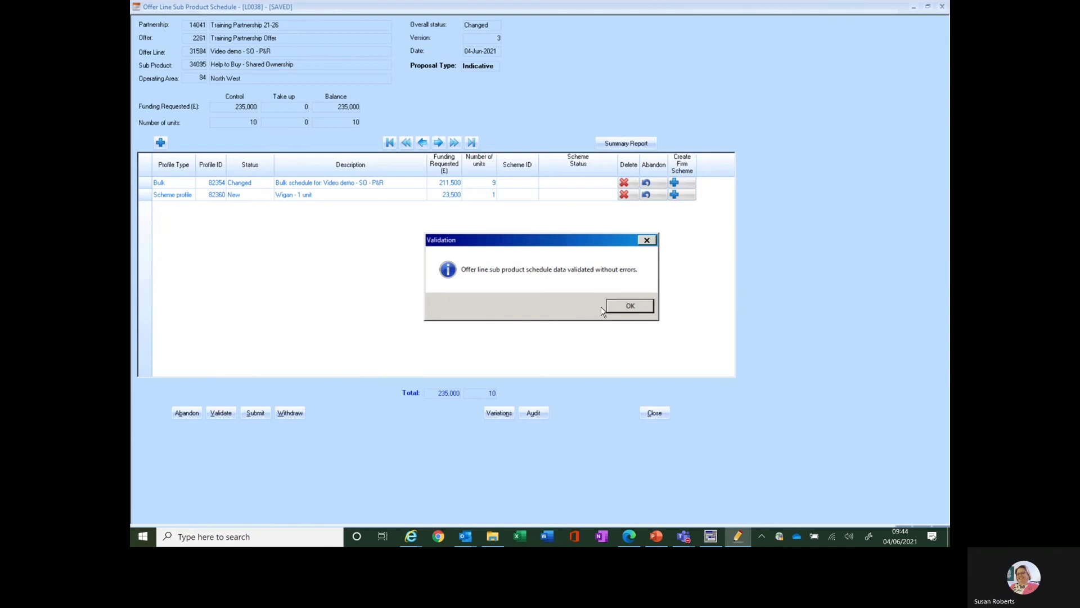
left_click(631, 307)
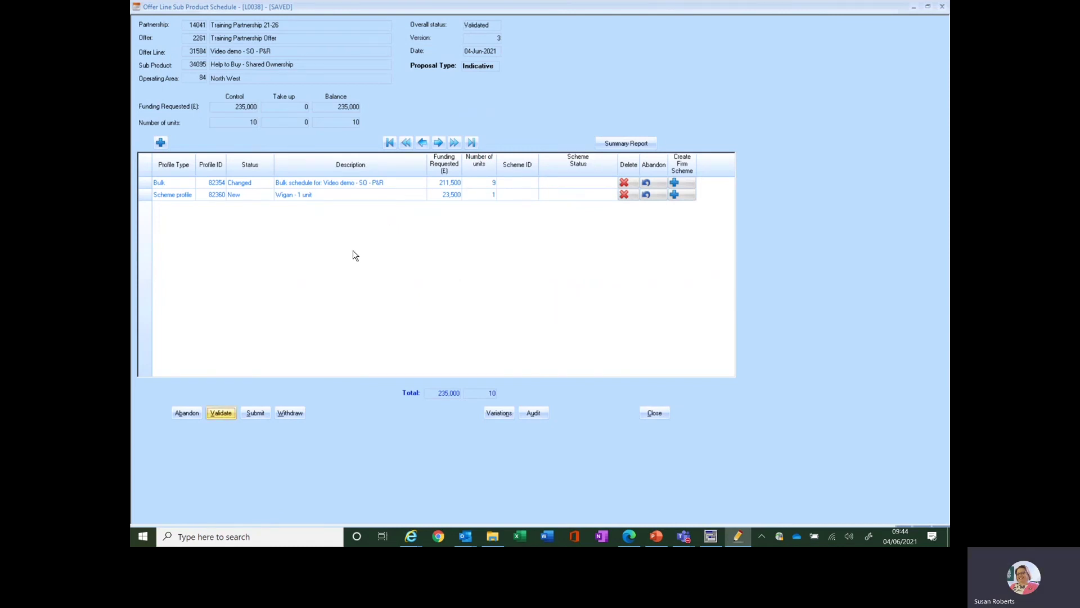
- Start submitting the schedule and review the validation messages in the Material Change - Monthly Delivery Profile group
left_click(255, 414)
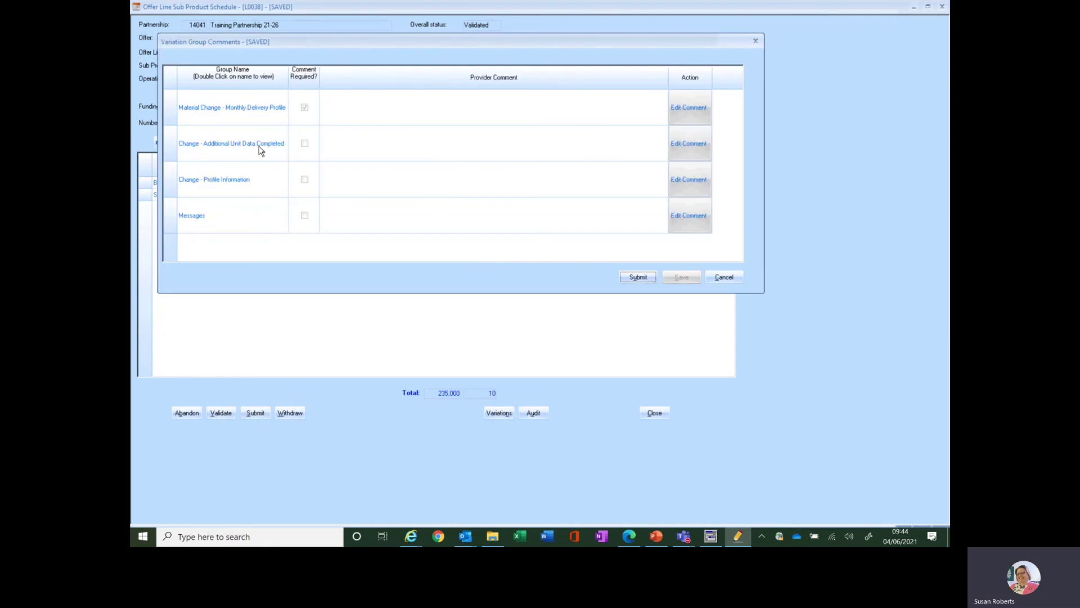
double_click(211, 110)
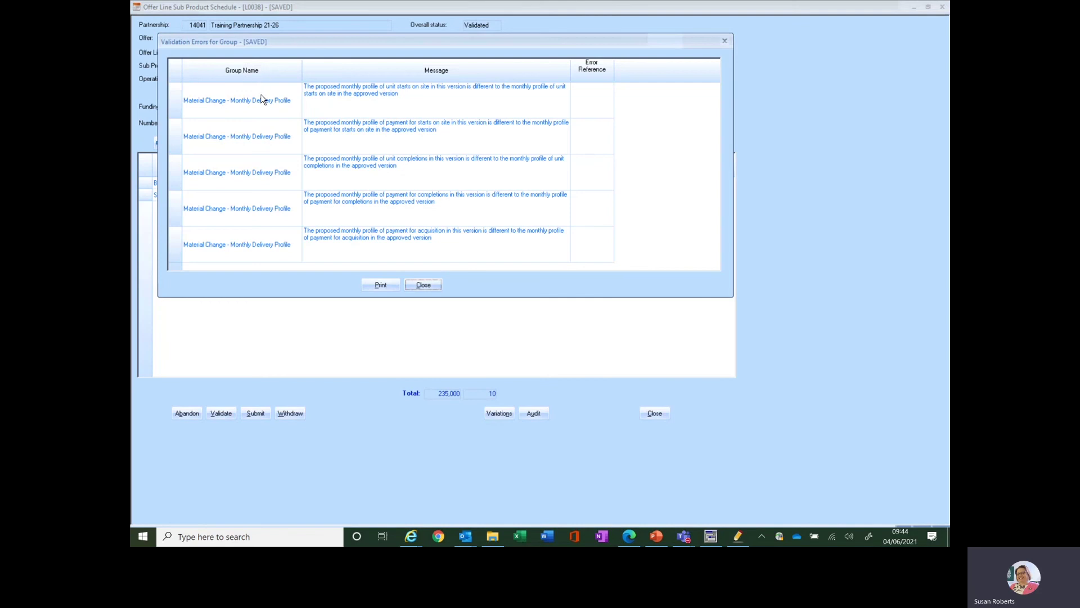
left_click(424, 284)
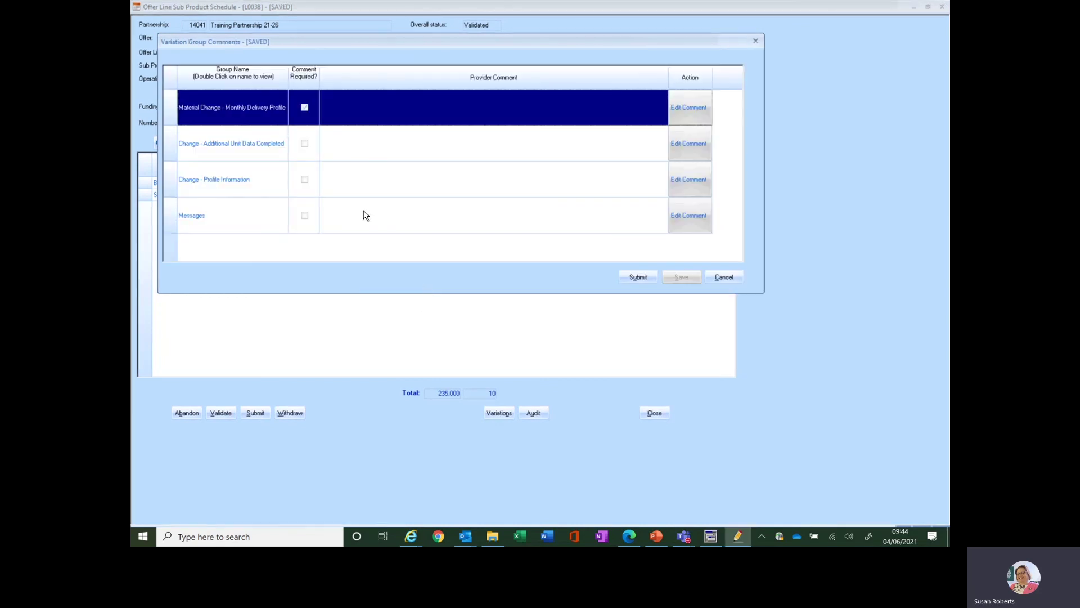
- Add the provider comment "splitting 1 unit out of bulk" to the Material Change - Monthly Delivery Profile group and save it
left_click(694, 106)
left_click(436, 123)
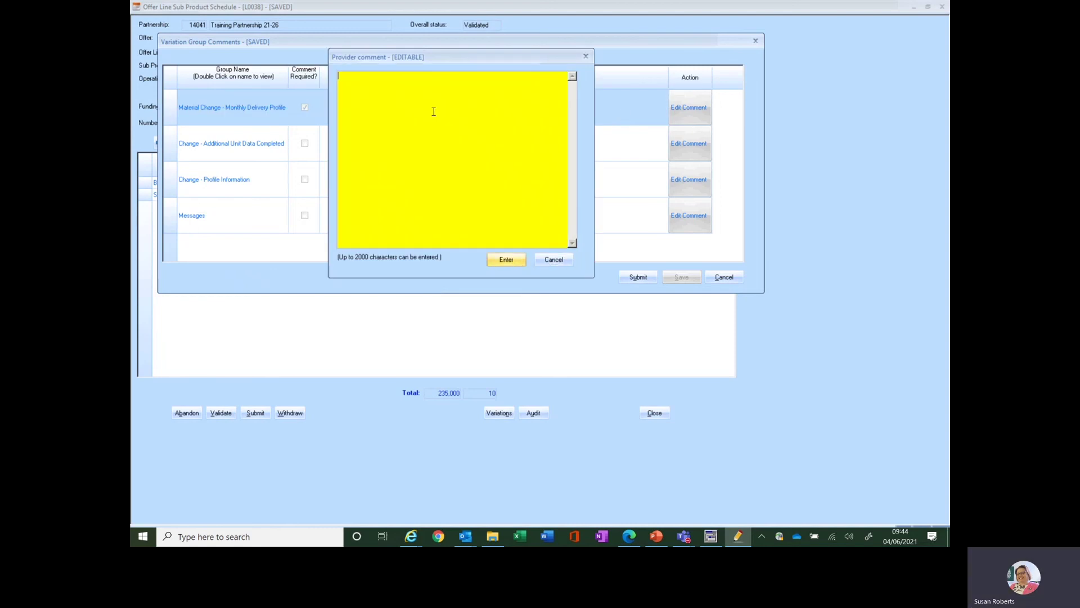
type("splitting 1")
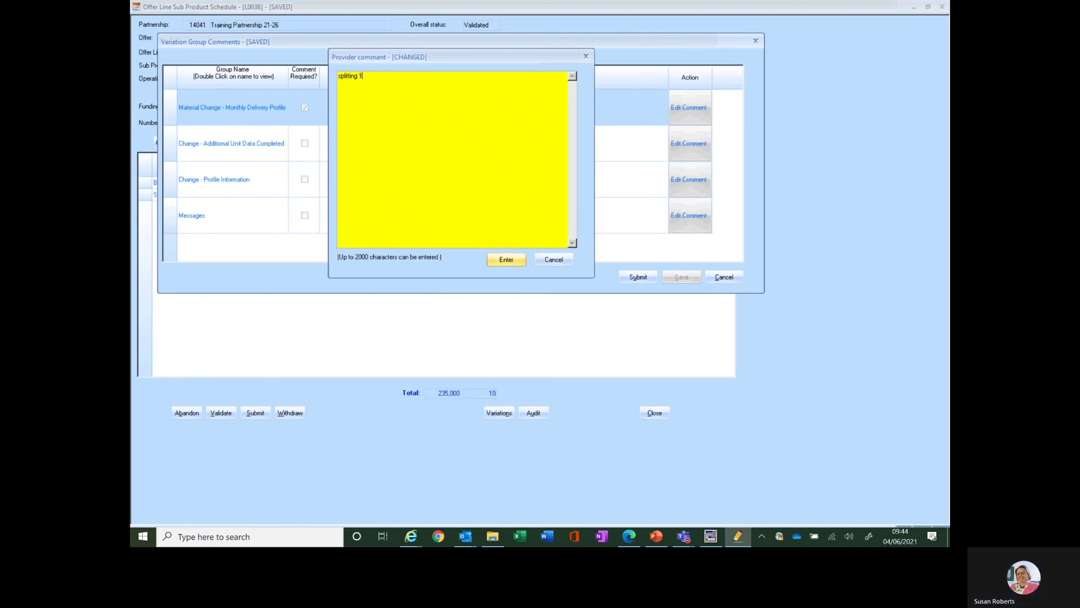
type(" unit out of ")
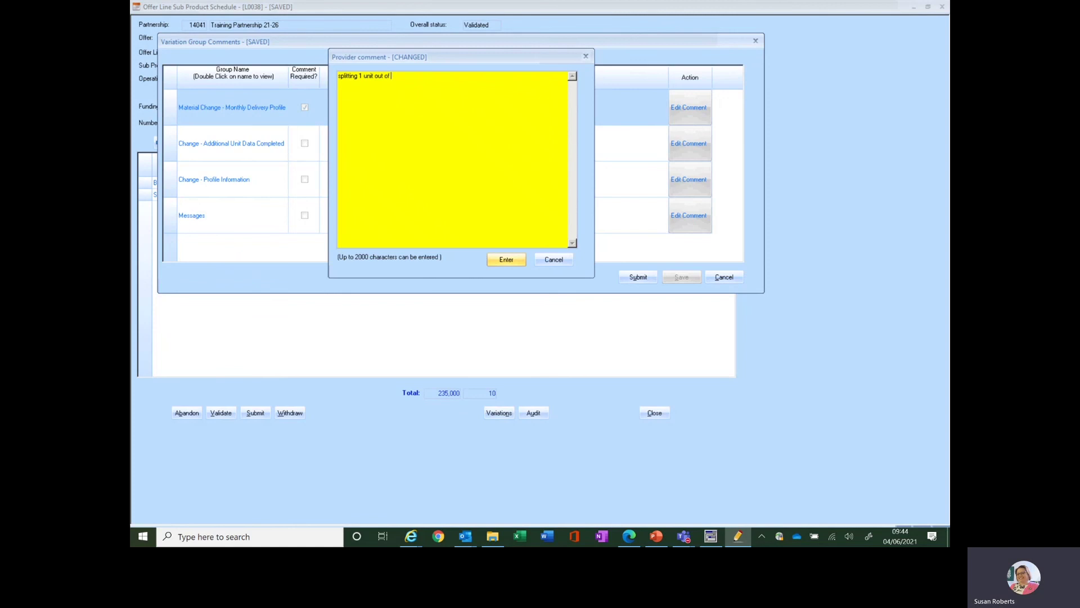
type("bulk")
left_click(499, 260)
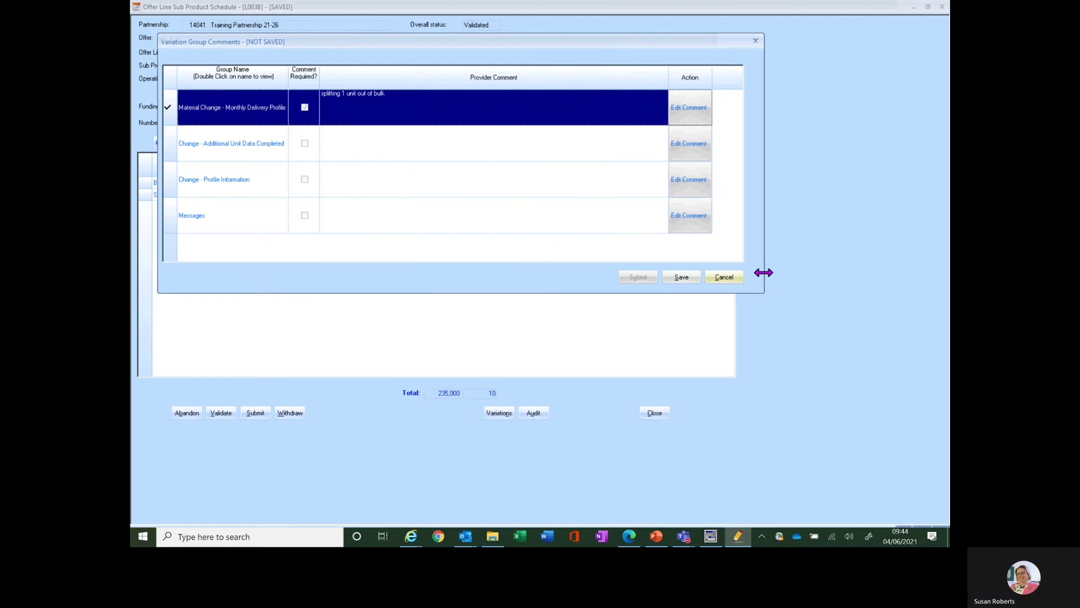
left_click(681, 277)
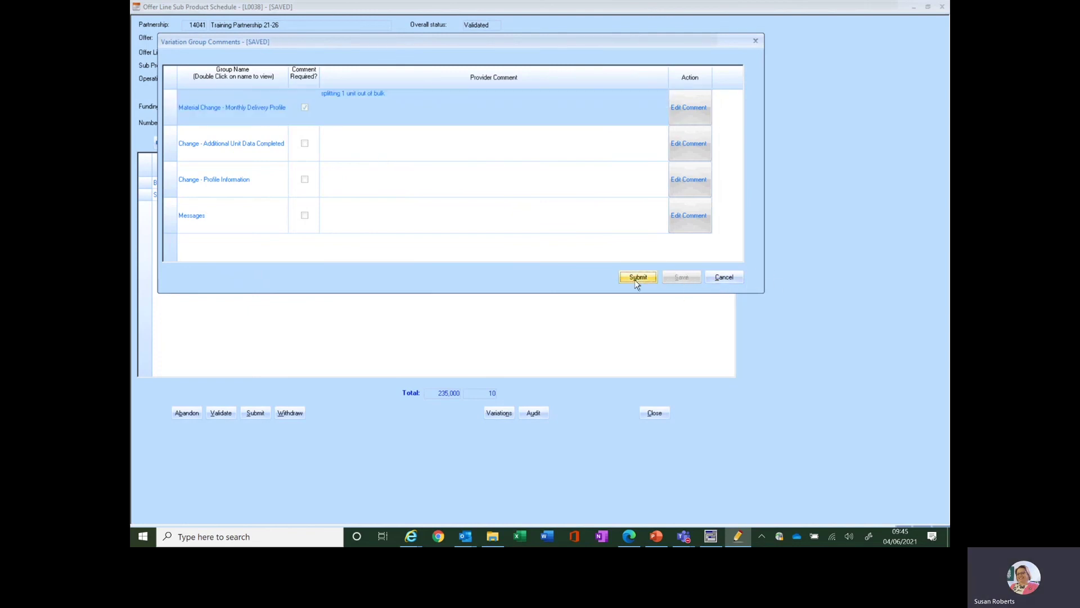
- Submit the variation group comments and the request to change the approved bid with the comment "Submitting scheduling out of bulk 1 unit"
left_click(638, 278)
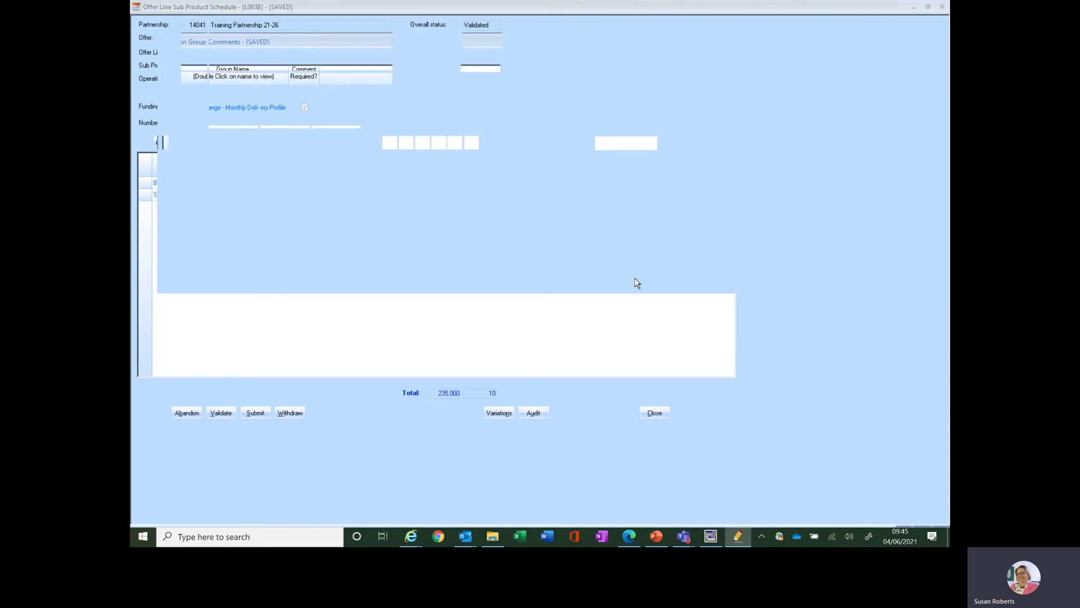
left_click(496, 254)
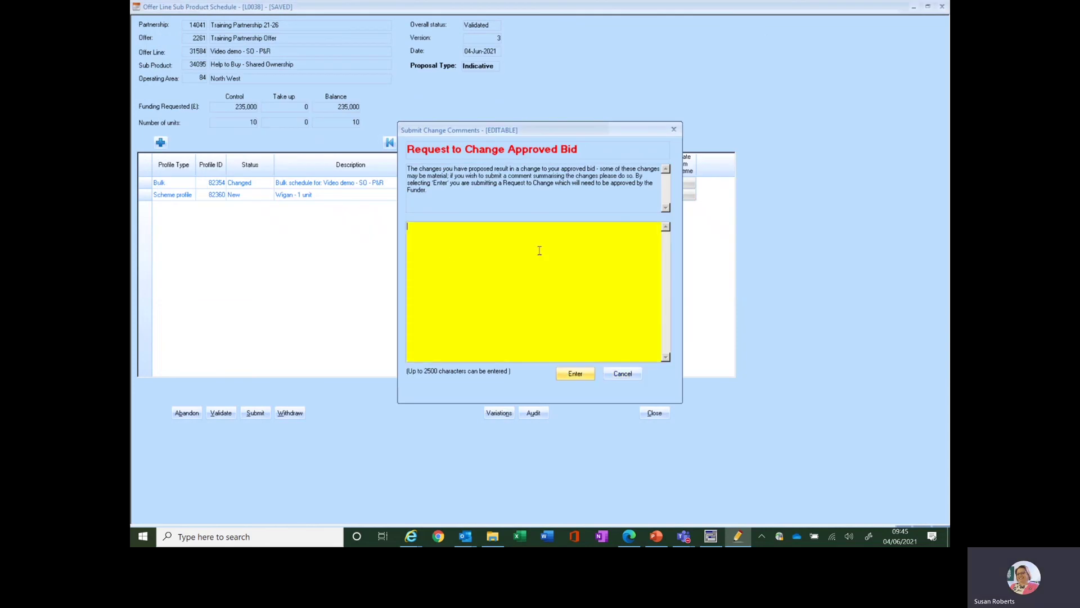
type("Submi")
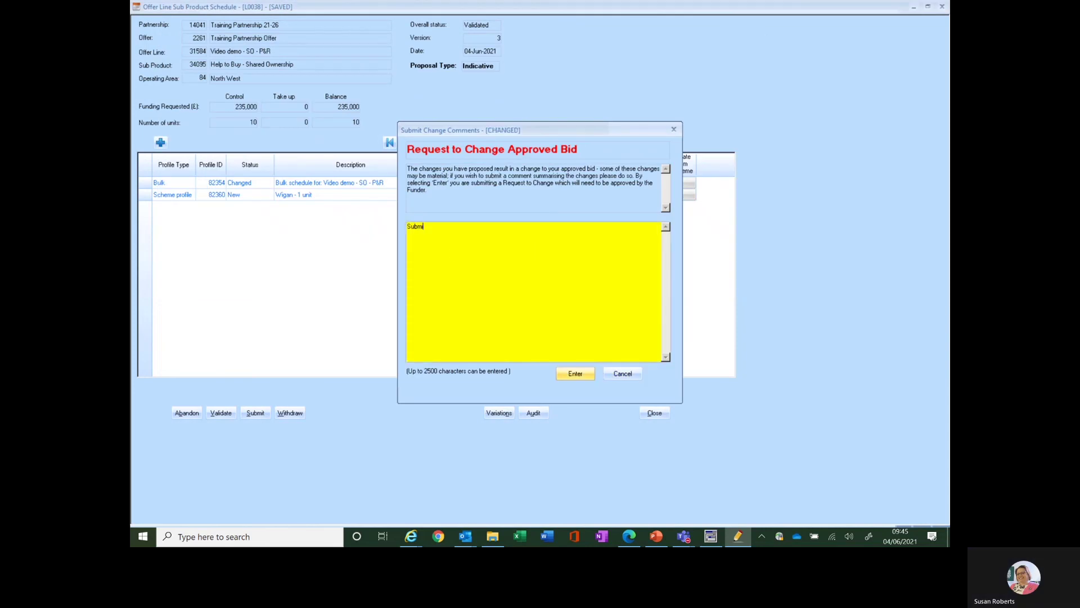
type("tting scheduling out of bulk  1 unit")
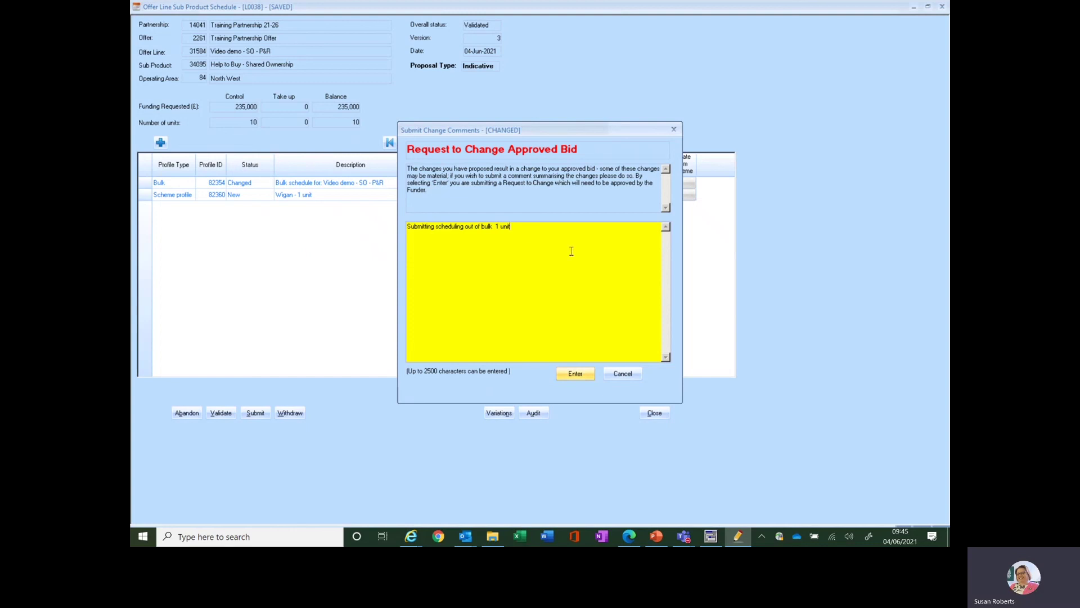
left_click(576, 374)
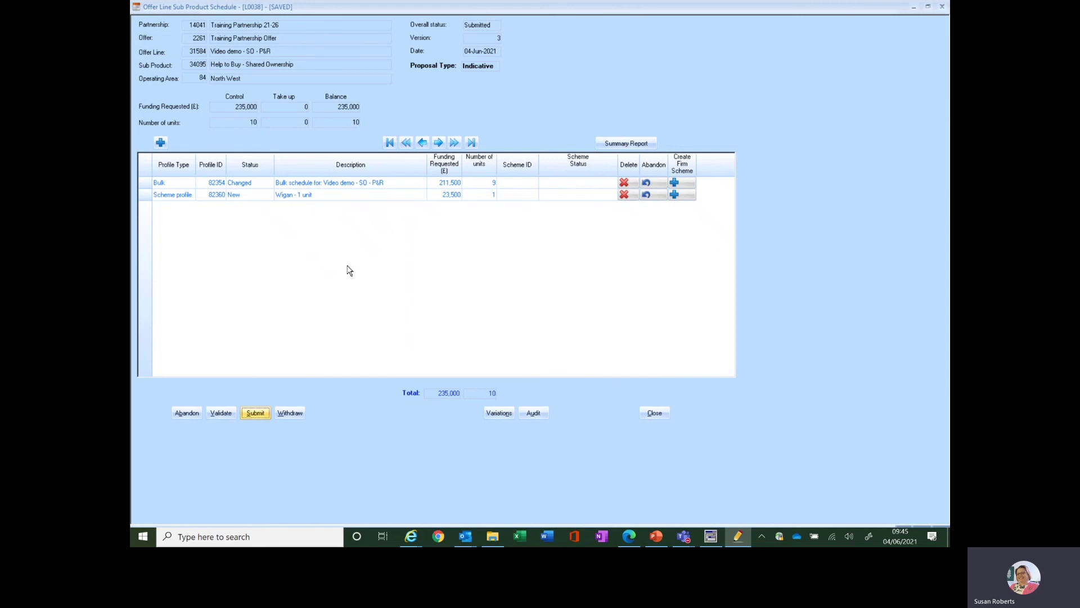
key("alt+Tab")
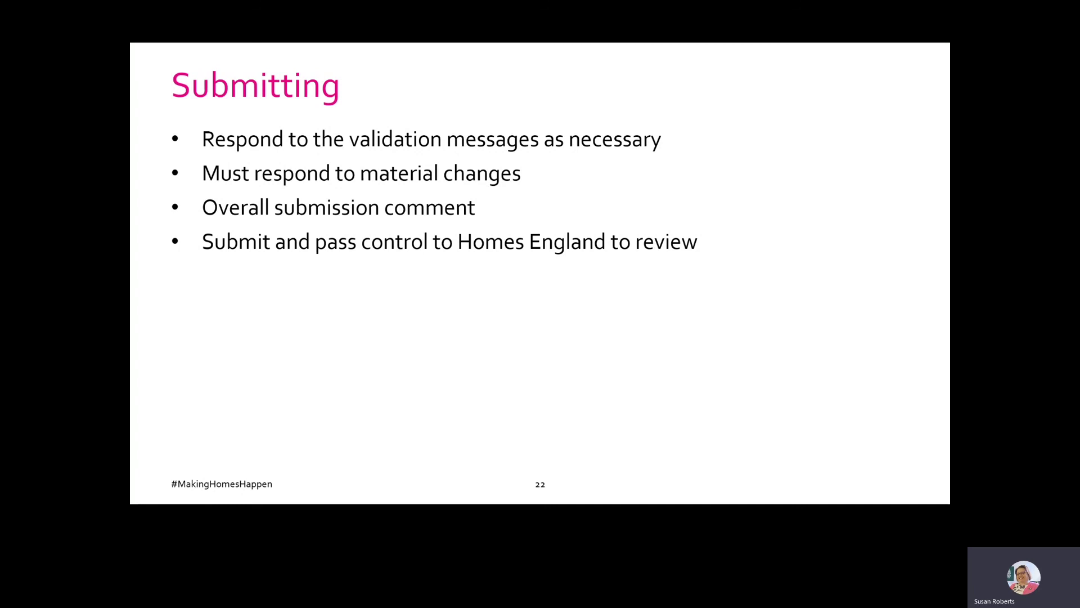
key("Right")
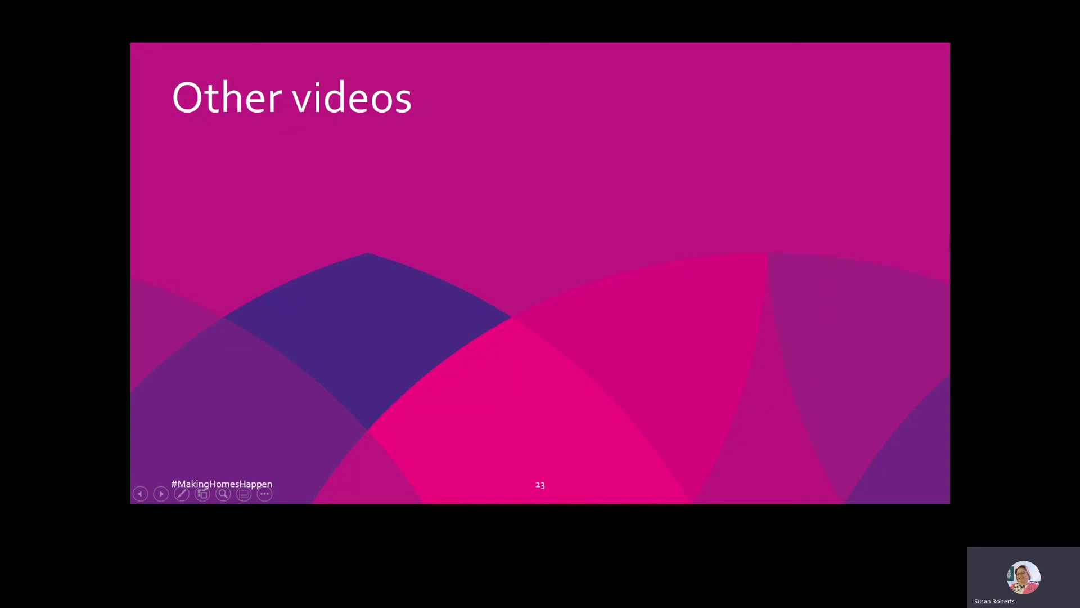
key("Right")
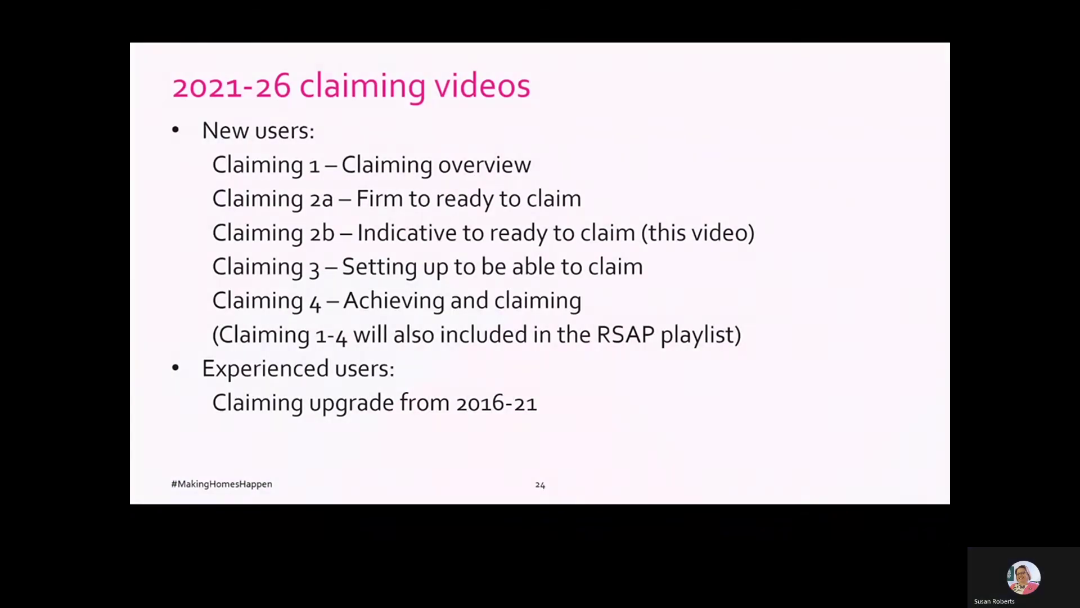